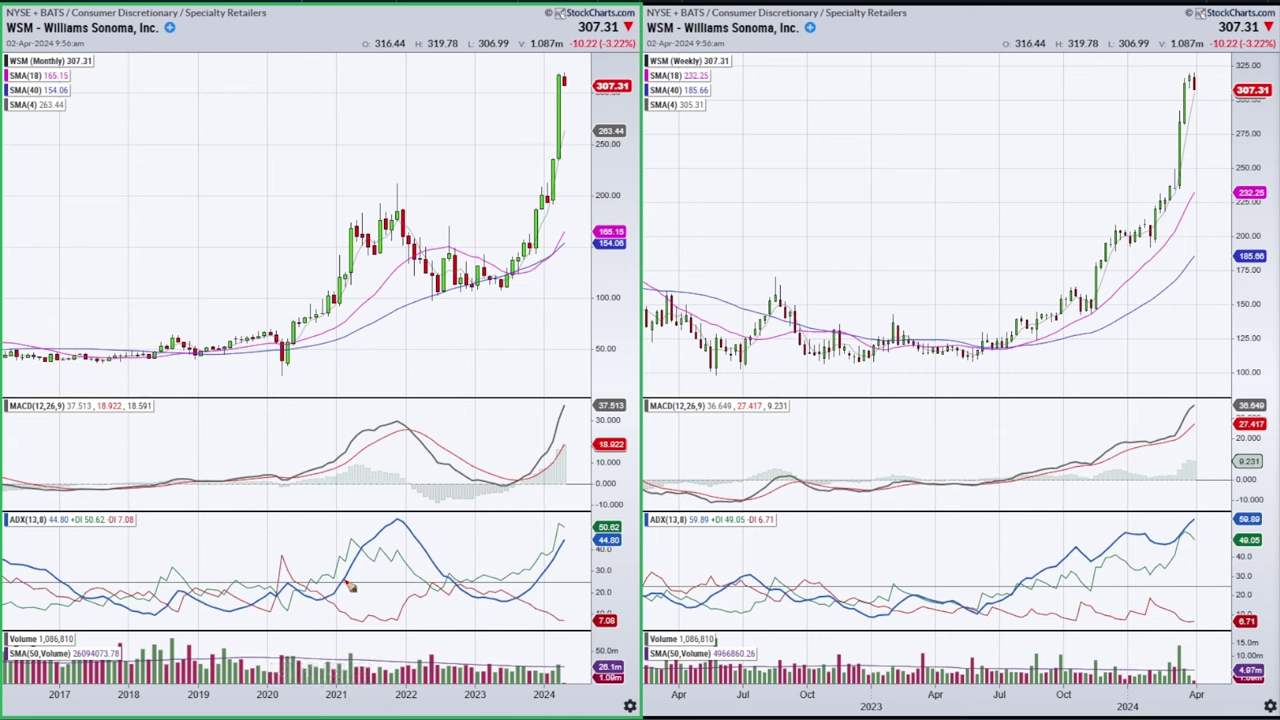
Draw a horizontal line along the zero level of the monthly MACD and mark the 2021 section of the monthly ADX.
{"action": "left_click_drag", "start_coordinate": [343, 588], "coordinate": [403, 522]}
{"action": "key", "text": "e"}
{"action": "left_click_drag", "start_coordinate": [117, 488], "coordinate": [588, 488]}
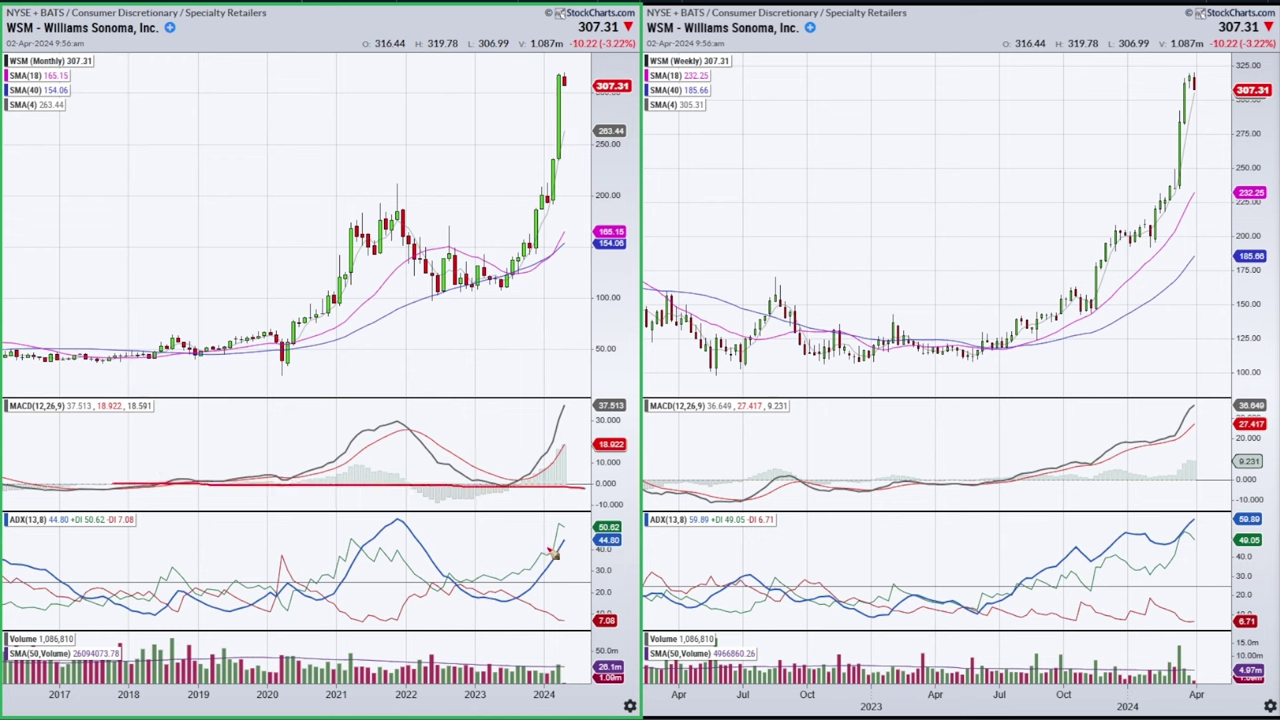
{"action": "mouse_move", "coordinate": [324, 546]}
{"action": "left_mouse_down"}
{"action": "mouse_move", "coordinate": [430, 512]}
{"action": "mouse_move", "coordinate": [395, 580]}
{"action": "mouse_move", "coordinate": [322, 546]}
{"action": "left_mouse_up"}
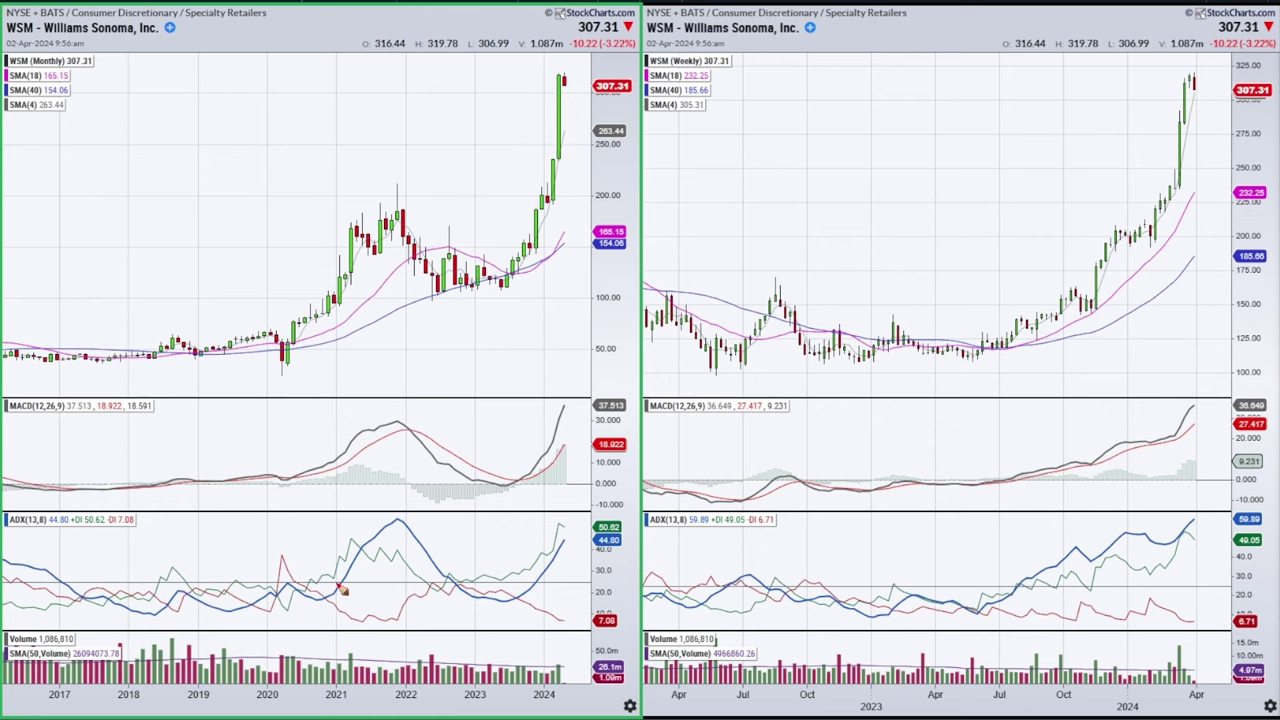
Draw horizontal lines along the ADX reference level on both charts and a vertical mark at the monthly ADX crossing of late 2022.
{"action": "left_click_drag", "start_coordinate": [327, 585], "coordinate": [596, 588]}
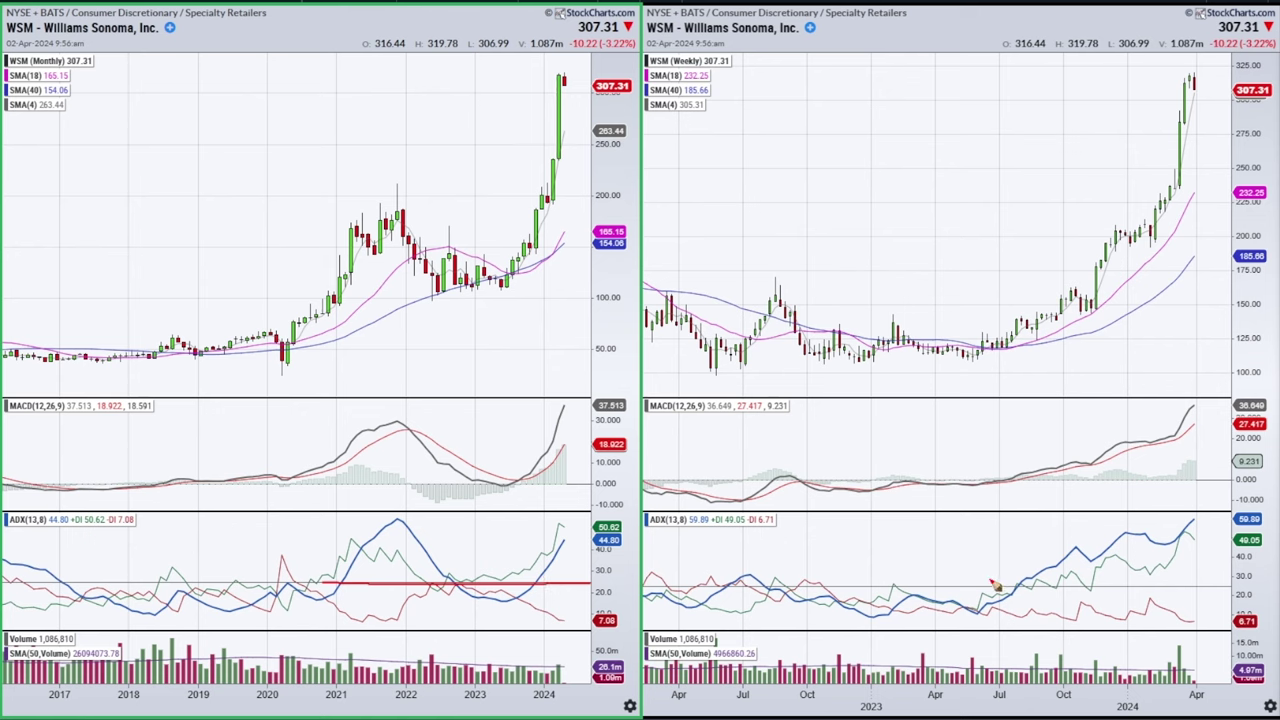
{"action": "mouse_move", "coordinate": [778, 591]}
{"action": "left_mouse_down"}
{"action": "mouse_move", "coordinate": [1032, 590]}
{"action": "mouse_move", "coordinate": [784, 590]}
{"action": "left_mouse_up"}
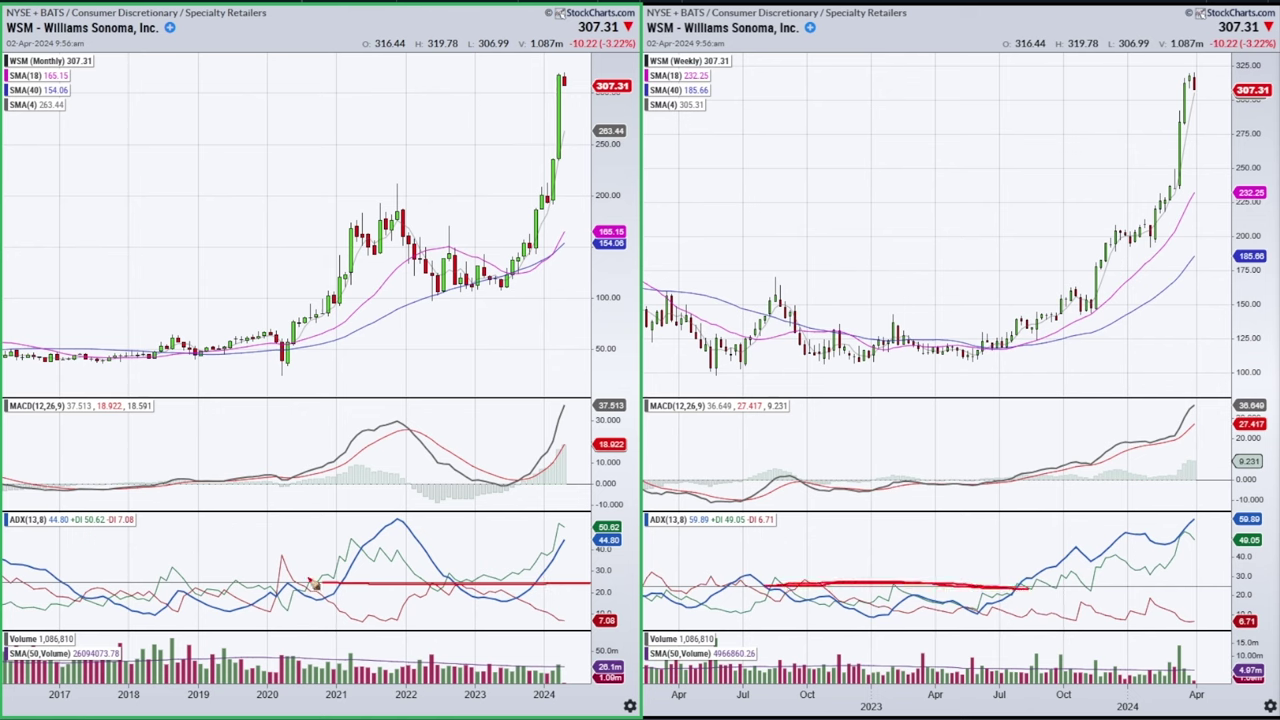
{"action": "mouse_move", "coordinate": [322, 587]}
{"action": "left_mouse_down"}
{"action": "mouse_move", "coordinate": [449, 574]}
{"action": "mouse_move", "coordinate": [453, 618]}
{"action": "left_mouse_up"}
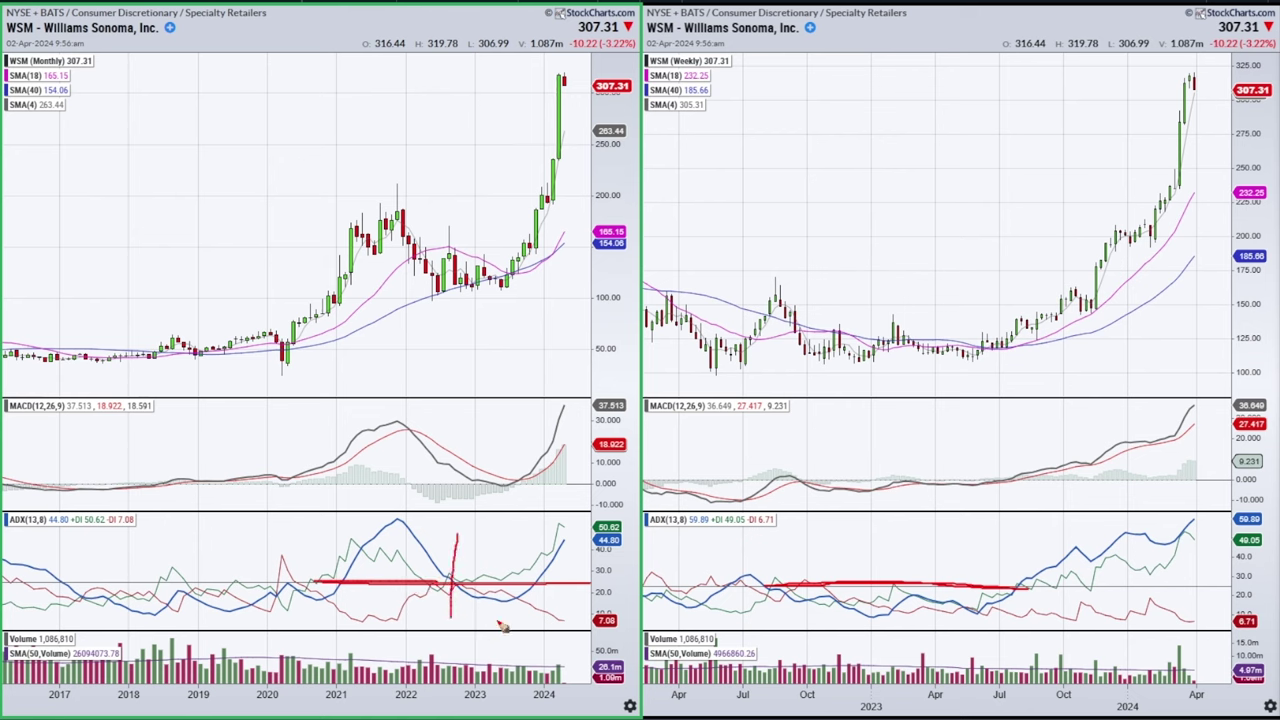
Mark the monthly ADX crossing of late 2023, box the low ADX stretches on both charts, and clear the markings.
{"action": "left_click_drag", "start_coordinate": [537, 553], "coordinate": [536, 619]}
{"action": "mouse_move", "coordinate": [460, 591]}
{"action": "left_mouse_down"}
{"action": "mouse_move", "coordinate": [522, 588]}
{"action": "mouse_move", "coordinate": [514, 612]}
{"action": "mouse_move", "coordinate": [462, 587]}
{"action": "left_mouse_up"}
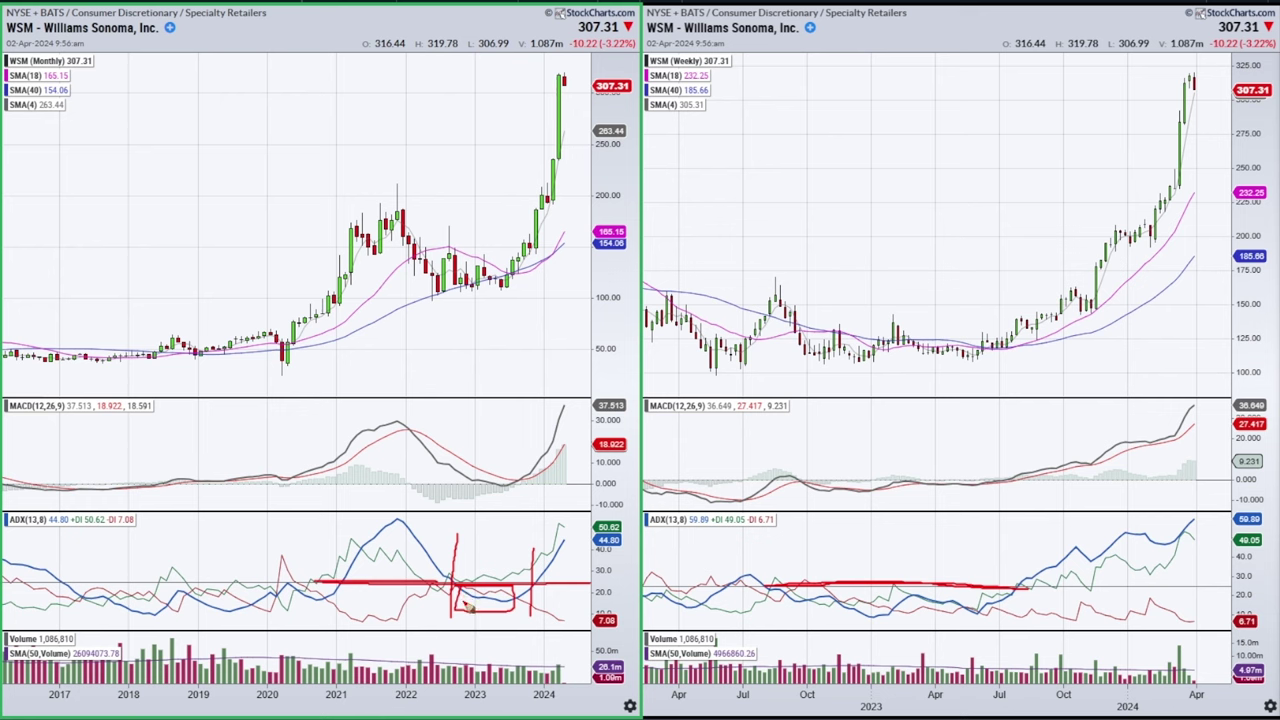
{"action": "mouse_move", "coordinate": [787, 593]}
{"action": "left_mouse_down"}
{"action": "mouse_move", "coordinate": [872, 622]}
{"action": "mouse_move", "coordinate": [962, 622]}
{"action": "mouse_move", "coordinate": [985, 595]}
{"action": "left_mouse_up"}
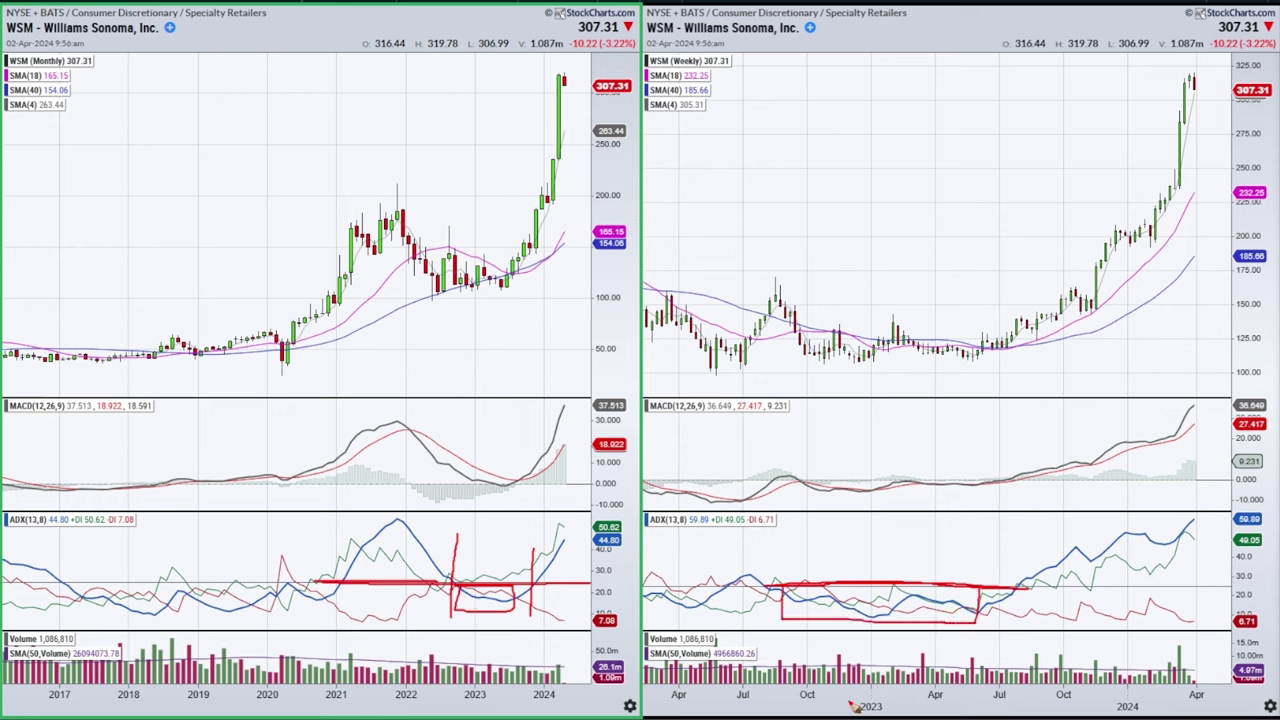
{"action": "key", "text": "e"}
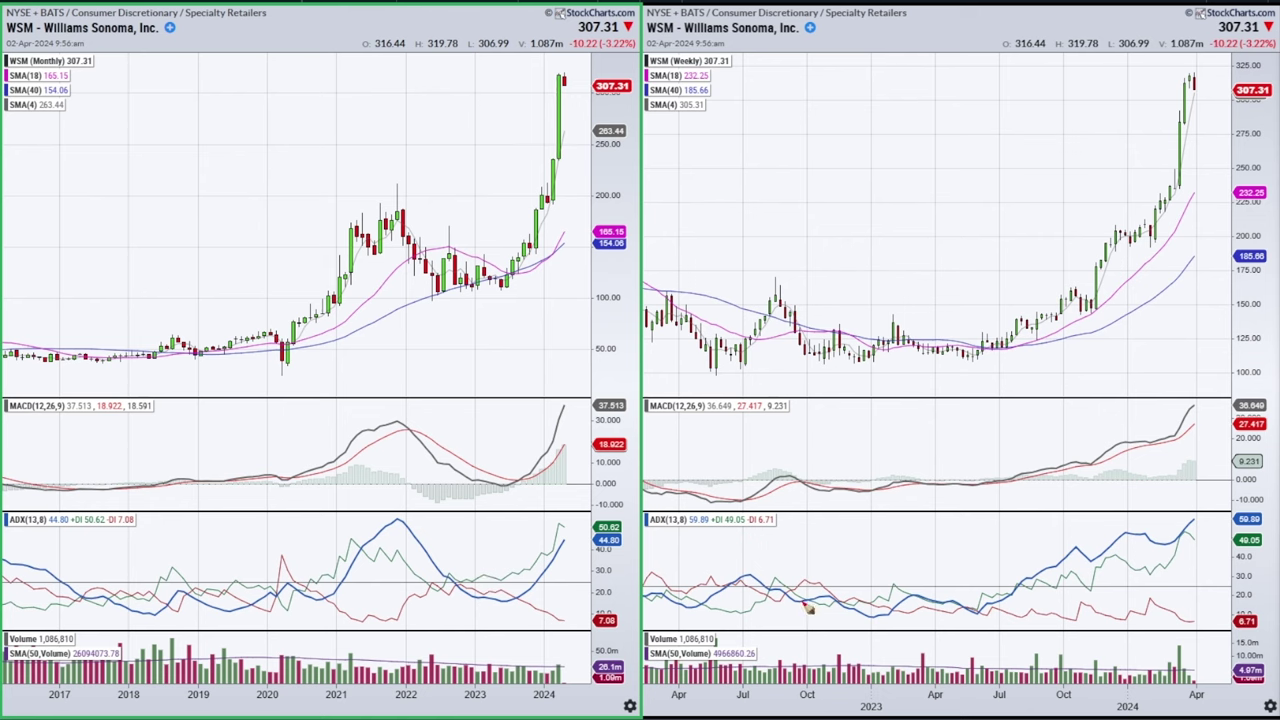
Circle the monthly MACD's 2023 trough and late-2021 peak, trace the matching price decline, and erase the markings.
{"action": "mouse_move", "coordinate": [474, 490]}
{"action": "left_mouse_down"}
{"action": "mouse_move", "coordinate": [531, 472]}
{"action": "mouse_move", "coordinate": [505, 506]}
{"action": "mouse_move", "coordinate": [472, 478]}
{"action": "left_mouse_up"}
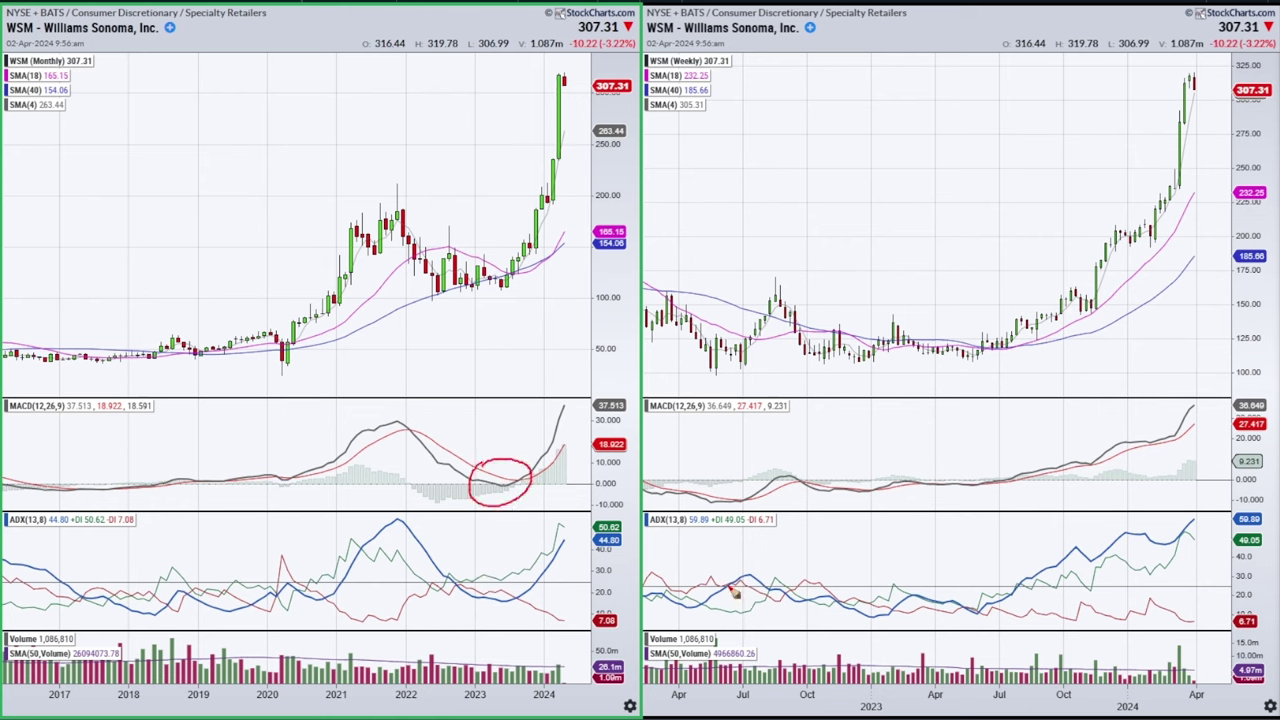
{"action": "mouse_move", "coordinate": [379, 425]}
{"action": "left_mouse_down"}
{"action": "mouse_move", "coordinate": [429, 424]}
{"action": "mouse_move", "coordinate": [423, 414]}
{"action": "left_mouse_up"}
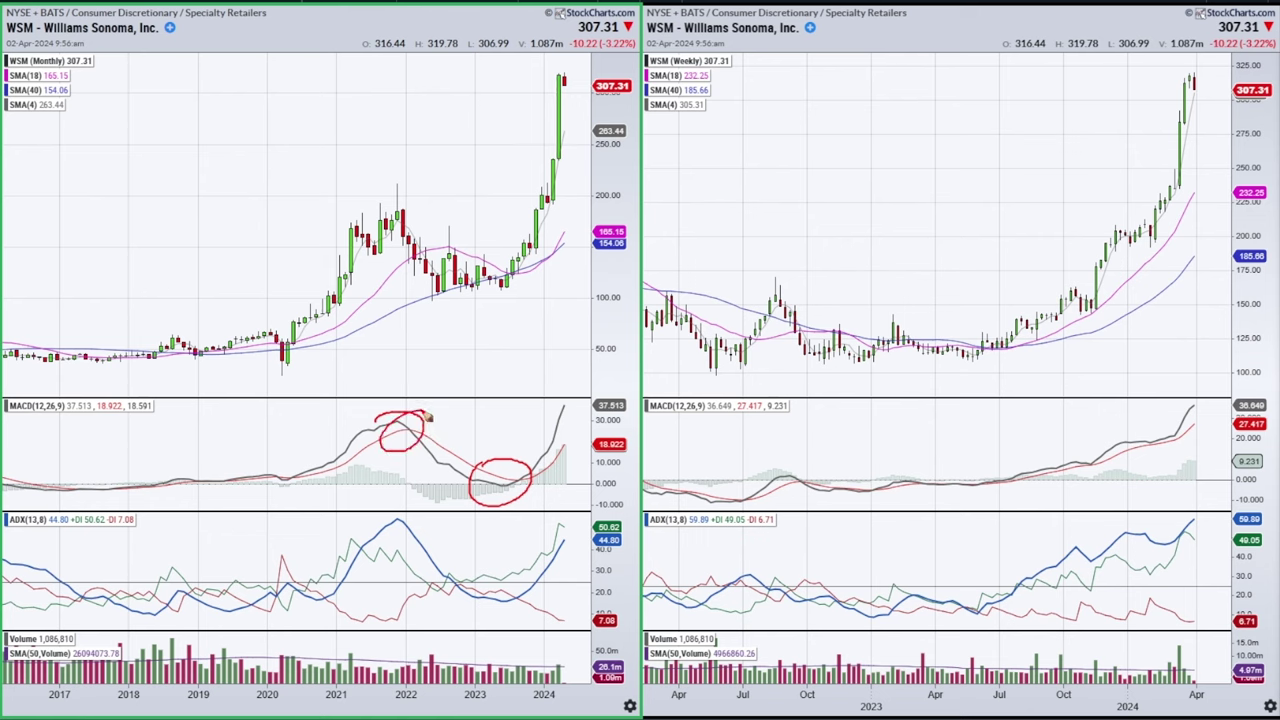
{"action": "left_click_drag", "start_coordinate": [397, 487], "coordinate": [401, 428]}
{"action": "mouse_move", "coordinate": [372, 223]}
{"action": "left_mouse_down"}
{"action": "mouse_move", "coordinate": [399, 203]}
{"action": "mouse_move", "coordinate": [415, 240]}
{"action": "mouse_move", "coordinate": [452, 252]}
{"action": "mouse_move", "coordinate": [472, 290]}
{"action": "mouse_move", "coordinate": [504, 284]}
{"action": "left_mouse_up"}
{"action": "key", "text": "e"}
Trace the monthly MACD's fall from its late-2021 peak, circle its 2023 trough, mark the ADX below it, and clear the annotations.
{"action": "mouse_move", "coordinate": [398, 424]}
{"action": "left_mouse_down"}
{"action": "mouse_move", "coordinate": [482, 484]}
{"action": "mouse_move", "coordinate": [506, 491]}
{"action": "mouse_move", "coordinate": [530, 474]}
{"action": "mouse_move", "coordinate": [497, 483]}
{"action": "left_mouse_up"}
{"action": "key", "text": "e"}
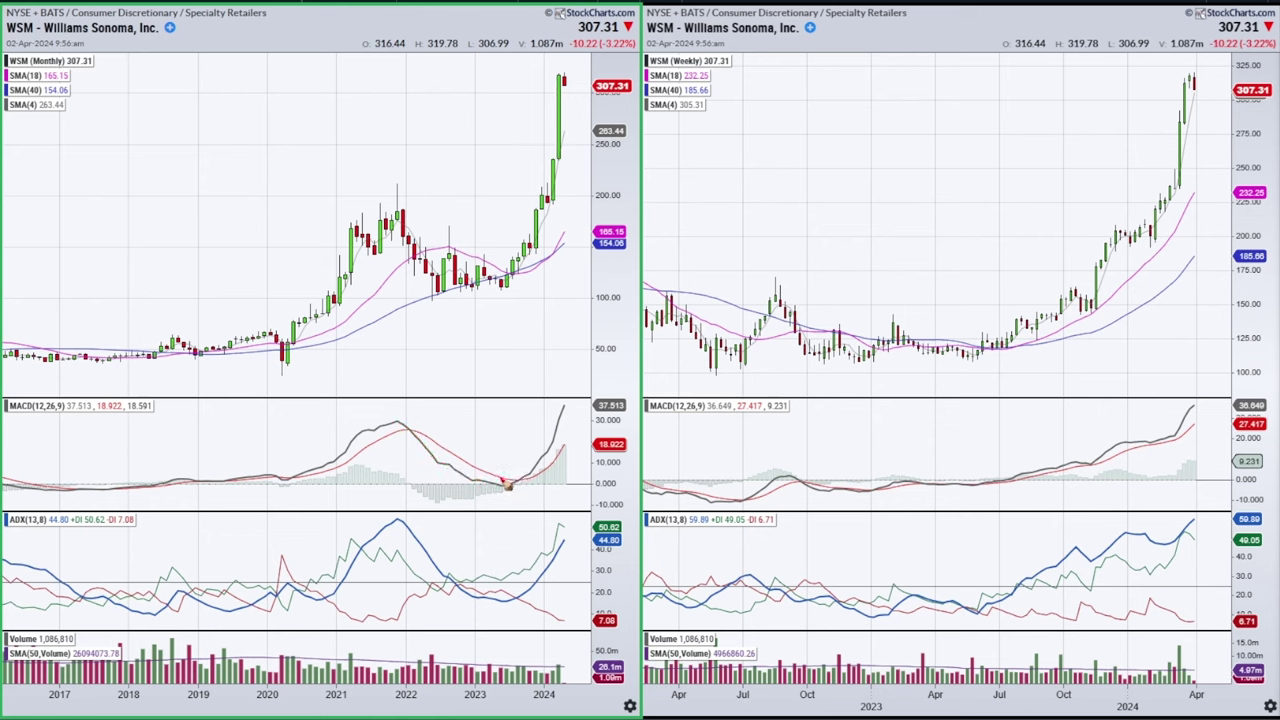
{"action": "mouse_move", "coordinate": [503, 476]}
{"action": "left_mouse_down"}
{"action": "mouse_move", "coordinate": [518, 495]}
{"action": "mouse_move", "coordinate": [500, 472]}
{"action": "left_mouse_up"}
{"action": "left_click_drag", "start_coordinate": [384, 424], "coordinate": [497, 486]}
{"action": "mouse_move", "coordinate": [470, 574]}
{"action": "left_mouse_down"}
{"action": "mouse_move", "coordinate": [528, 571]}
{"action": "mouse_move", "coordinate": [512, 630]}
{"action": "mouse_move", "coordinate": [462, 566]}
{"action": "left_mouse_up"}
{"action": "key", "text": "e"}
Highlight the low stretch of the monthly ADX around 2023 with several marks, erasing them between attempts.
{"action": "left_click_drag", "start_coordinate": [590, 596], "coordinate": [570, 595]}
{"action": "left_click_drag", "start_coordinate": [487, 592], "coordinate": [582, 595]}
{"action": "key", "text": "e"}
{"action": "mouse_move", "coordinate": [488, 592]}
{"action": "left_mouse_down"}
{"action": "mouse_move", "coordinate": [522, 610]}
{"action": "mouse_move", "coordinate": [480, 604]}
{"action": "mouse_move", "coordinate": [491, 604]}
{"action": "left_mouse_up"}
{"action": "key", "text": "e"}
Mark the 2021 DI lines on the monthly chart and trace the ADX decline from its peak to its 2023 low.
{"action": "left_click_drag", "start_coordinate": [468, 598], "coordinate": [515, 600]}
{"action": "mouse_move", "coordinate": [352, 537]}
{"action": "left_mouse_down"}
{"action": "mouse_move", "coordinate": [343, 544]}
{"action": "mouse_move", "coordinate": [353, 531]}
{"action": "left_mouse_up"}
{"action": "mouse_move", "coordinate": [355, 620]}
{"action": "left_mouse_down"}
{"action": "mouse_move", "coordinate": [378, 626]}
{"action": "mouse_move", "coordinate": [347, 622]}
{"action": "mouse_move", "coordinate": [362, 611]}
{"action": "mouse_move", "coordinate": [380, 626]}
{"action": "mouse_move", "coordinate": [445, 585]}
{"action": "mouse_move", "coordinate": [455, 592]}
{"action": "left_mouse_up"}
{"action": "mouse_move", "coordinate": [395, 524]}
{"action": "left_mouse_down"}
{"action": "mouse_move", "coordinate": [410, 521]}
{"action": "mouse_move", "coordinate": [398, 540]}
{"action": "mouse_move", "coordinate": [402, 515]}
{"action": "mouse_move", "coordinate": [466, 600]}
{"action": "mouse_move", "coordinate": [501, 593]}
{"action": "left_mouse_up"}
{"action": "mouse_move", "coordinate": [474, 600]}
{"action": "left_mouse_down"}
{"action": "mouse_move", "coordinate": [512, 606]}
{"action": "mouse_move", "coordinate": [521, 590]}
{"action": "mouse_move", "coordinate": [496, 626]}
{"action": "mouse_move", "coordinate": [480, 590]}
{"action": "left_mouse_up"}
Circle the monthly MACD's peak and trough, mark the low ADX, trace the price decline from 2021 to 2023, and clear the markings.
{"action": "mouse_move", "coordinate": [487, 474]}
{"action": "left_mouse_down"}
{"action": "mouse_move", "coordinate": [525, 490]}
{"action": "mouse_move", "coordinate": [496, 466]}
{"action": "left_mouse_up"}
{"action": "mouse_move", "coordinate": [396, 414]}
{"action": "left_mouse_down"}
{"action": "mouse_move", "coordinate": [390, 428]}
{"action": "mouse_move", "coordinate": [419, 449]}
{"action": "left_mouse_up"}
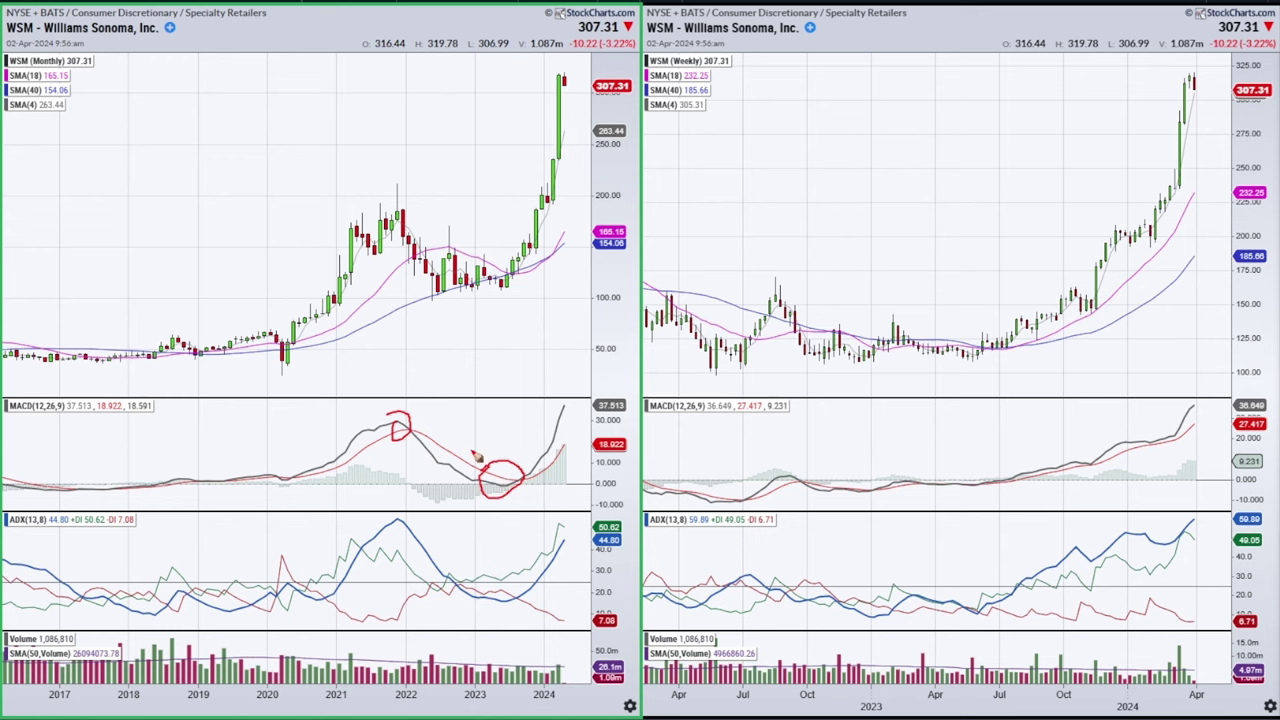
{"action": "mouse_move", "coordinate": [490, 588]}
{"action": "left_mouse_down"}
{"action": "mouse_move", "coordinate": [515, 592]}
{"action": "mouse_move", "coordinate": [482, 604]}
{"action": "left_mouse_up"}
{"action": "mouse_move", "coordinate": [392, 206]}
{"action": "left_mouse_down"}
{"action": "mouse_move", "coordinate": [436, 288]}
{"action": "mouse_move", "coordinate": [506, 284]}
{"action": "left_mouse_up"}
{"action": "key", "text": "e"}
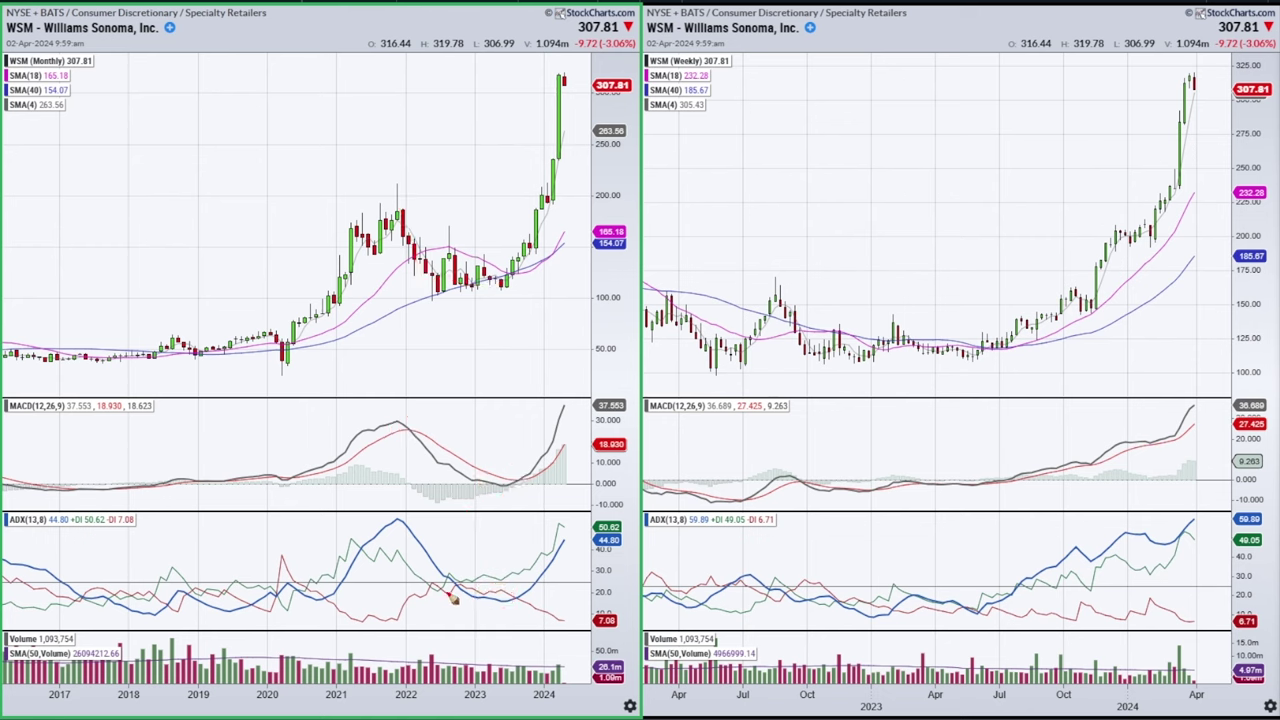
Underline the monthly ADX reference level, box the weekly price range from October 2022 to July 2023, and erase both markings.
{"action": "left_click_drag", "start_coordinate": [383, 582], "coordinate": [545, 582]}
{"action": "key", "text": "e"}
{"action": "mouse_move", "coordinate": [826, 316]}
{"action": "left_mouse_down"}
{"action": "mouse_move", "coordinate": [828, 345]}
{"action": "mouse_move", "coordinate": [865, 368]}
{"action": "mouse_move", "coordinate": [1010, 368]}
{"action": "mouse_move", "coordinate": [1014, 328]}
{"action": "mouse_move", "coordinate": [940, 312]}
{"action": "mouse_move", "coordinate": [850, 311]}
{"action": "mouse_move", "coordinate": [832, 352]}
{"action": "mouse_move", "coordinate": [852, 360]}
{"action": "mouse_move", "coordinate": [884, 338]}
{"action": "mouse_move", "coordinate": [955, 354]}
{"action": "mouse_move", "coordinate": [896, 324]}
{"action": "mouse_move", "coordinate": [794, 356]}
{"action": "mouse_move", "coordinate": [960, 366]}
{"action": "mouse_move", "coordinate": [1002, 352]}
{"action": "mouse_move", "coordinate": [1003, 336]}
{"action": "left_mouse_up"}
{"action": "key", "text": "e"}
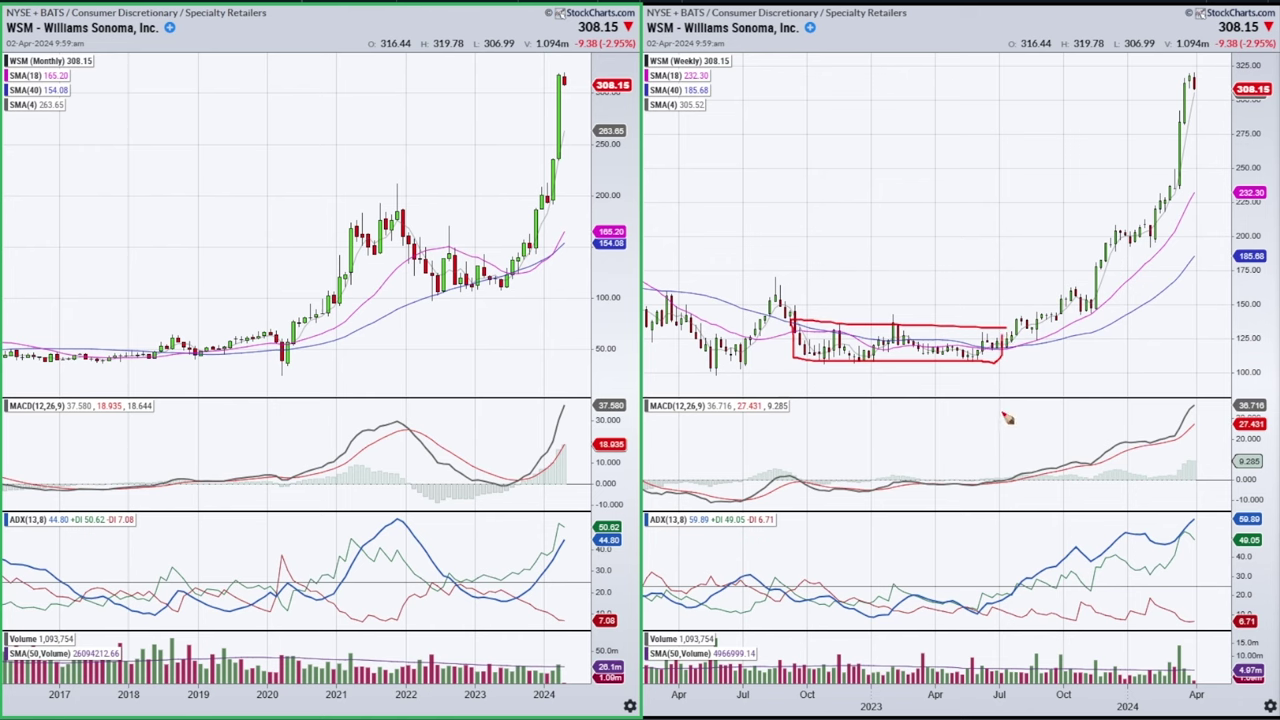
{"action": "key", "text": "e"}
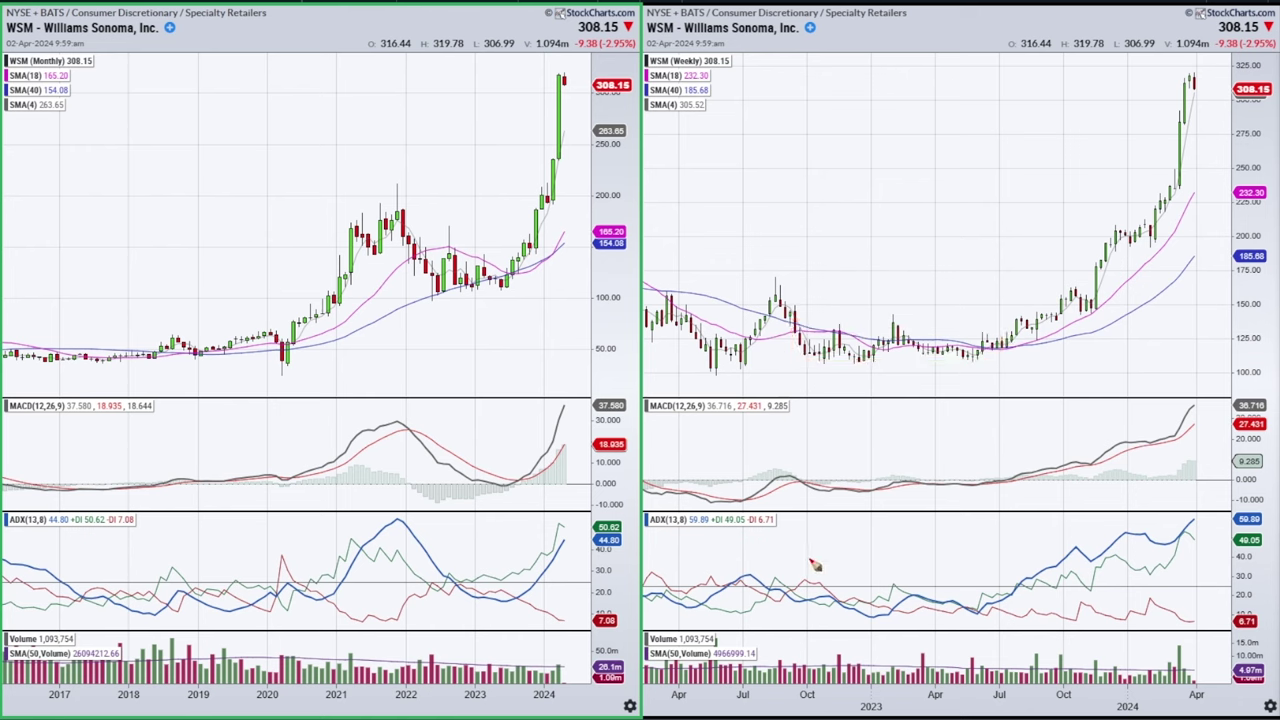
Draw three downward arrows at the weekly ADX's low stretch, mark the same stretch on the monthly ADX, and clear the markings.
{"action": "left_click_drag", "start_coordinate": [963, 534], "coordinate": [963, 582]}
{"action": "mouse_move", "coordinate": [951, 568]}
{"action": "left_mouse_down"}
{"action": "mouse_move", "coordinate": [962, 580]}
{"action": "mouse_move", "coordinate": [971, 570]}
{"action": "mouse_move", "coordinate": [916, 563]}
{"action": "mouse_move", "coordinate": [913, 582]}
{"action": "mouse_move", "coordinate": [921, 571]}
{"action": "left_mouse_up"}
{"action": "left_click_drag", "start_coordinate": [857, 540], "coordinate": [857, 580]}
{"action": "left_click_drag", "start_coordinate": [857, 580], "coordinate": [866, 567]}
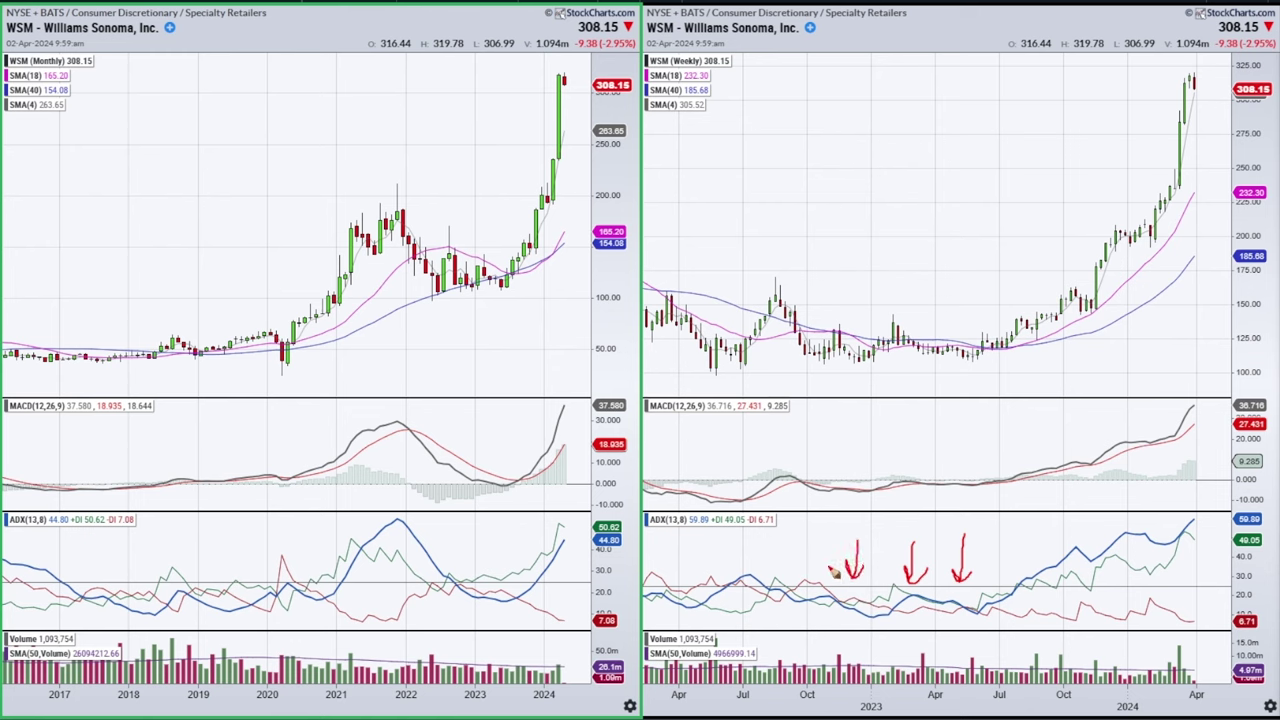
{"action": "mouse_move", "coordinate": [460, 580]}
{"action": "left_mouse_down"}
{"action": "mouse_move", "coordinate": [478, 563]}
{"action": "mouse_move", "coordinate": [512, 596]}
{"action": "mouse_move", "coordinate": [452, 570]}
{"action": "mouse_move", "coordinate": [480, 600]}
{"action": "left_mouse_up"}
{"action": "key", "text": "e"}
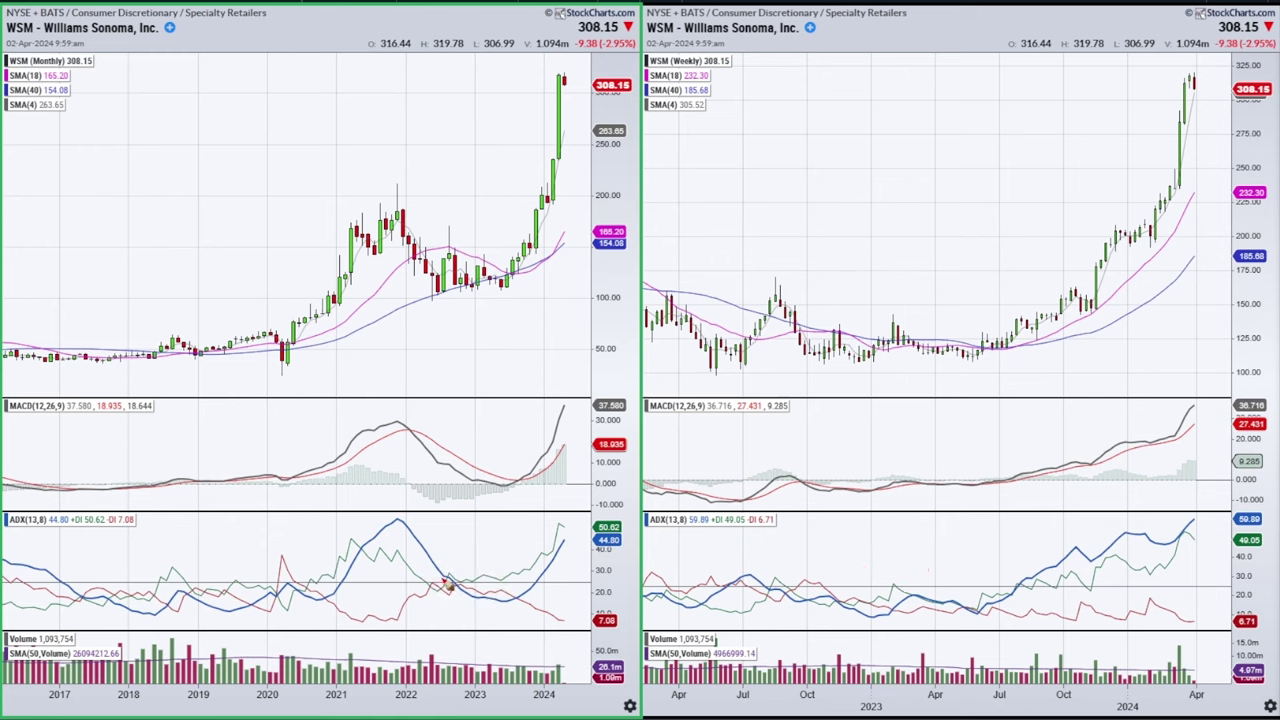
Mark the low ADX stretches on both charts, draw a descending trendline from the weekly price high of August 2022, and erase everything.
{"action": "mouse_move", "coordinate": [452, 576]}
{"action": "left_mouse_down"}
{"action": "mouse_move", "coordinate": [466, 591]}
{"action": "mouse_move", "coordinate": [489, 576]}
{"action": "mouse_move", "coordinate": [525, 584]}
{"action": "left_mouse_up"}
{"action": "mouse_move", "coordinate": [838, 576]}
{"action": "left_mouse_down"}
{"action": "mouse_move", "coordinate": [837, 622]}
{"action": "mouse_move", "coordinate": [1004, 622]}
{"action": "mouse_move", "coordinate": [1008, 578]}
{"action": "mouse_move", "coordinate": [865, 572]}
{"action": "mouse_move", "coordinate": [840, 585]}
{"action": "mouse_move", "coordinate": [1008, 590]}
{"action": "left_mouse_up"}
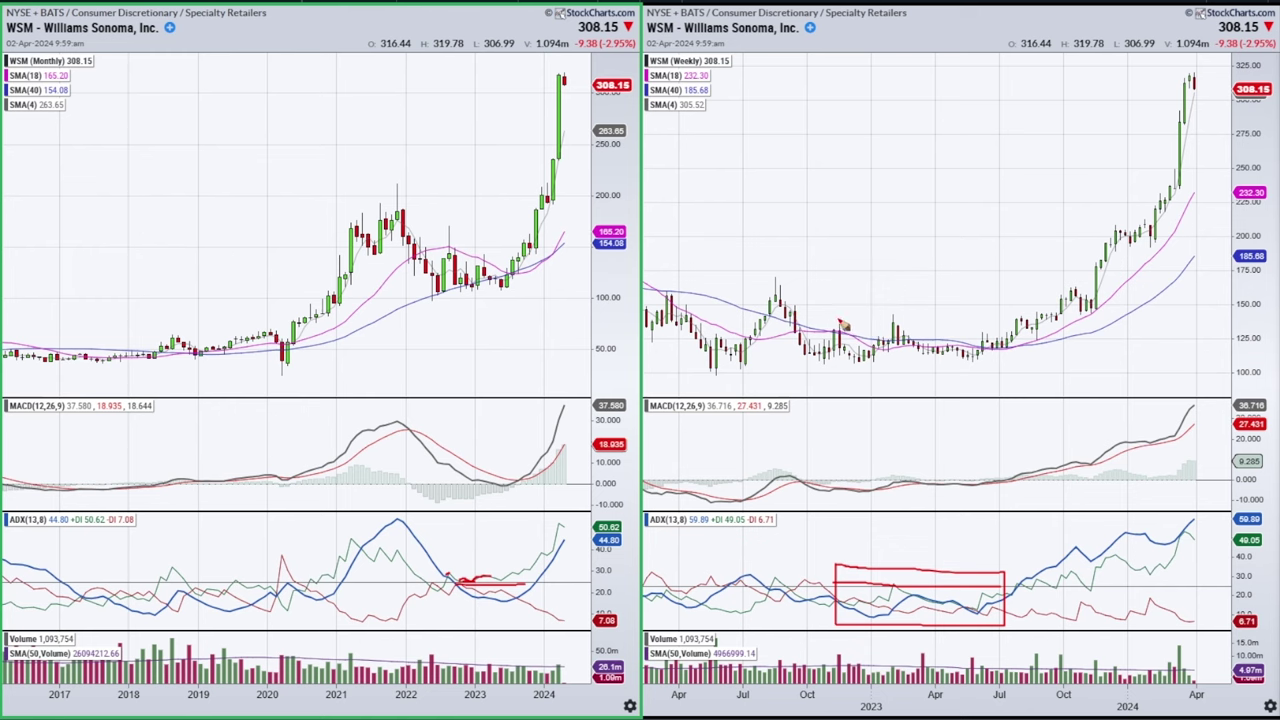
{"action": "left_click_drag", "start_coordinate": [756, 272], "coordinate": [1035, 350]}
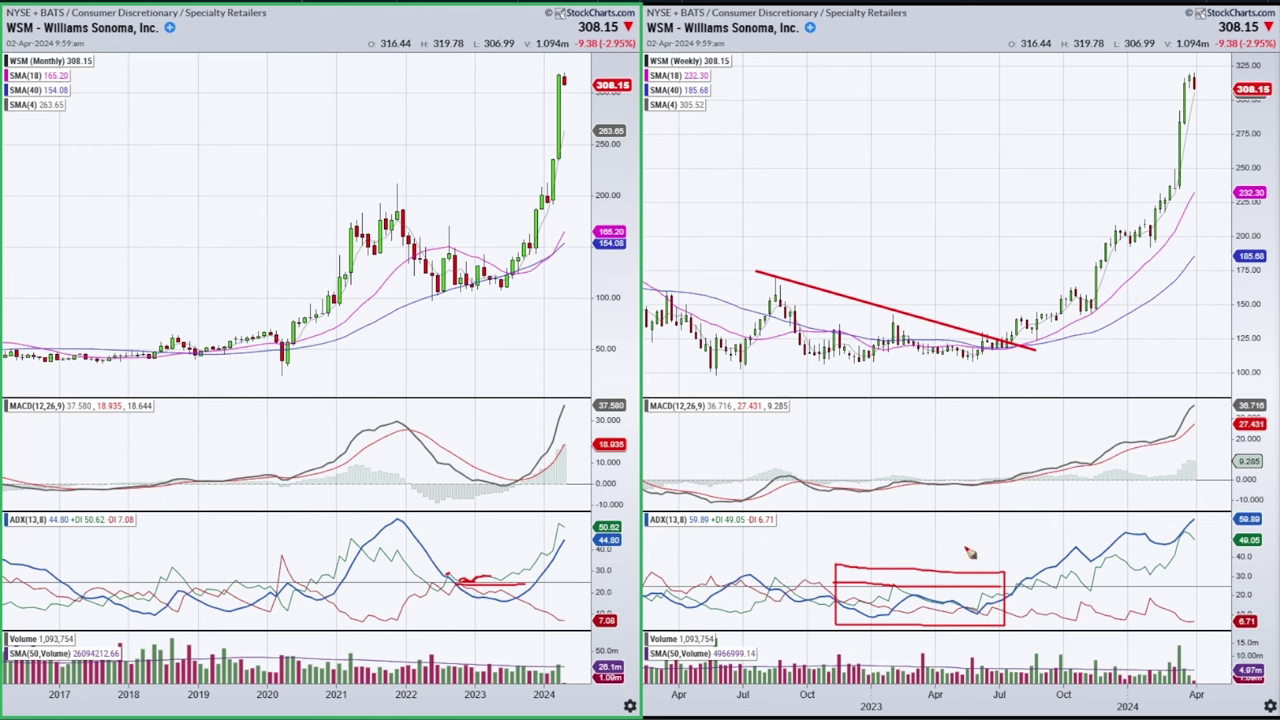
{"action": "key", "text": "e"}
Circle the weekly ADX's rise of August 2023 and draw a horizontal resistance line at about 140 on the weekly price.
{"action": "mouse_move", "coordinate": [981, 611]}
{"action": "left_mouse_down"}
{"action": "mouse_move", "coordinate": [1032, 576]}
{"action": "mouse_move", "coordinate": [1022, 570]}
{"action": "mouse_move", "coordinate": [1020, 606]}
{"action": "mouse_move", "coordinate": [1007, 603]}
{"action": "left_mouse_up"}
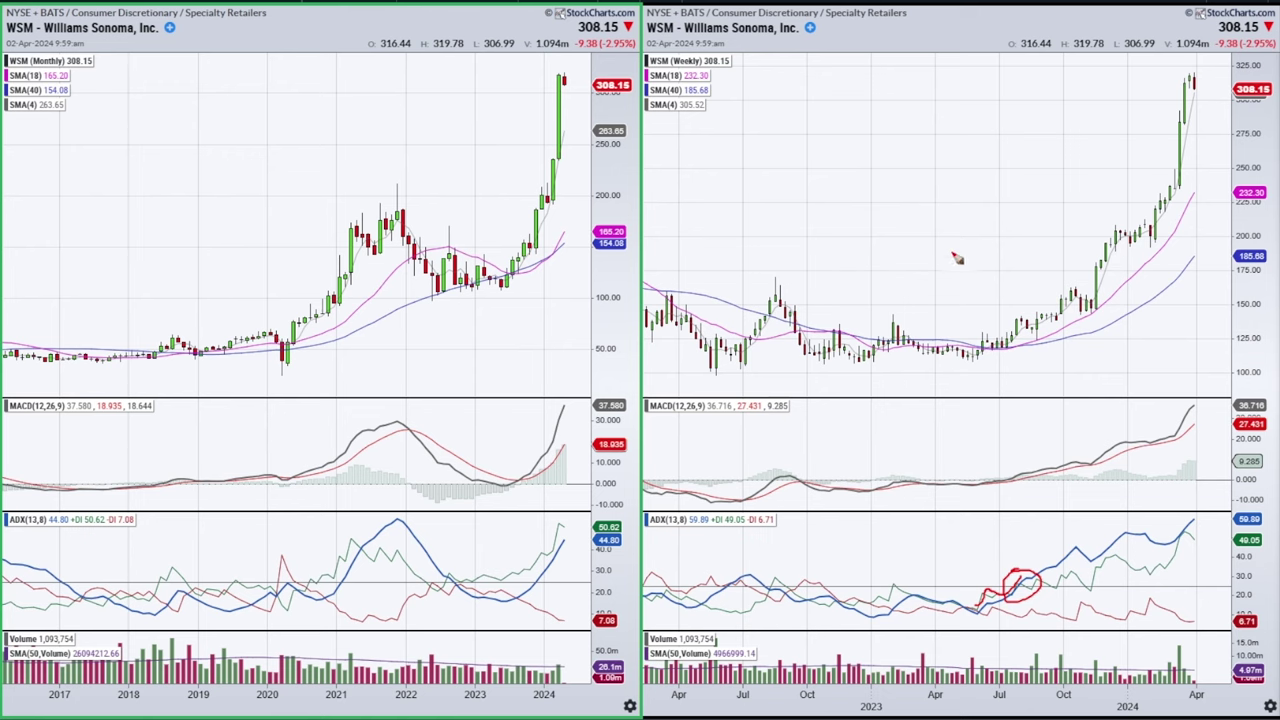
{"action": "left_click_drag", "start_coordinate": [844, 318], "coordinate": [1088, 317]}
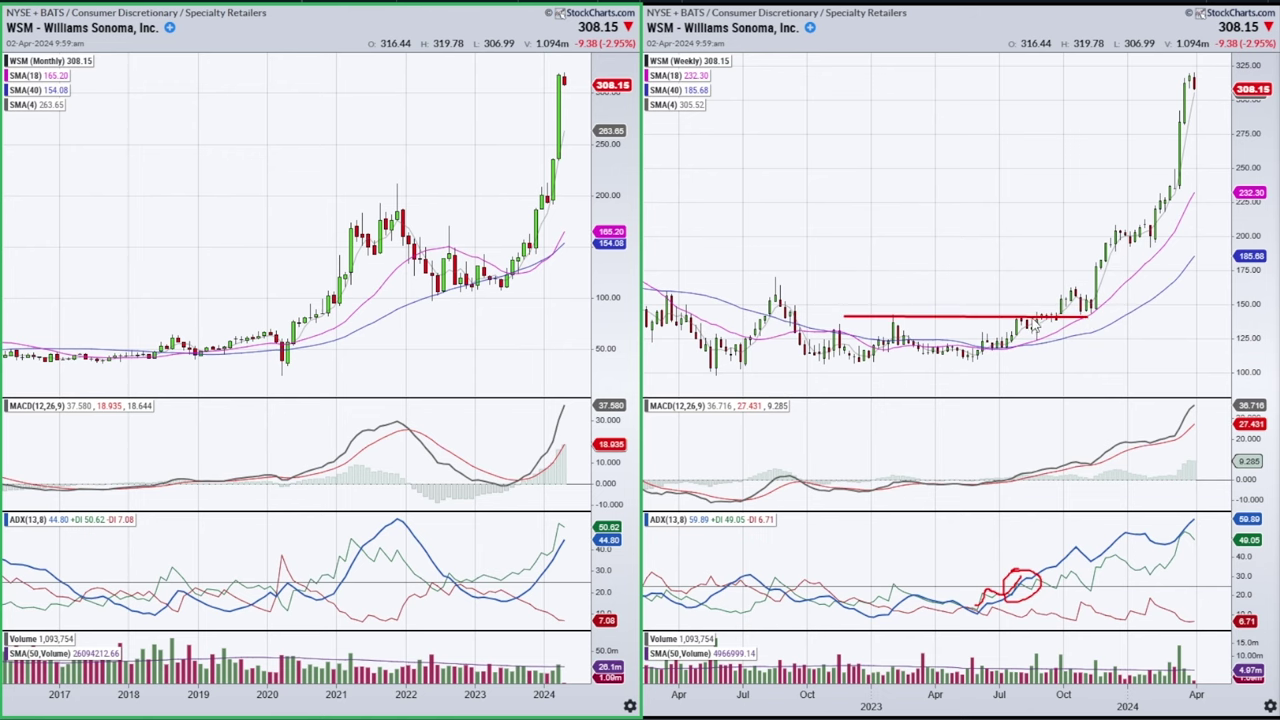
{"action": "key", "text": "Escape"}
Circle the August 2023 section of the weekly ADX, price and MACD.
{"action": "scroll", "coordinate": [920, 271], "scroll_direction": "down", "scroll_amount": 3}
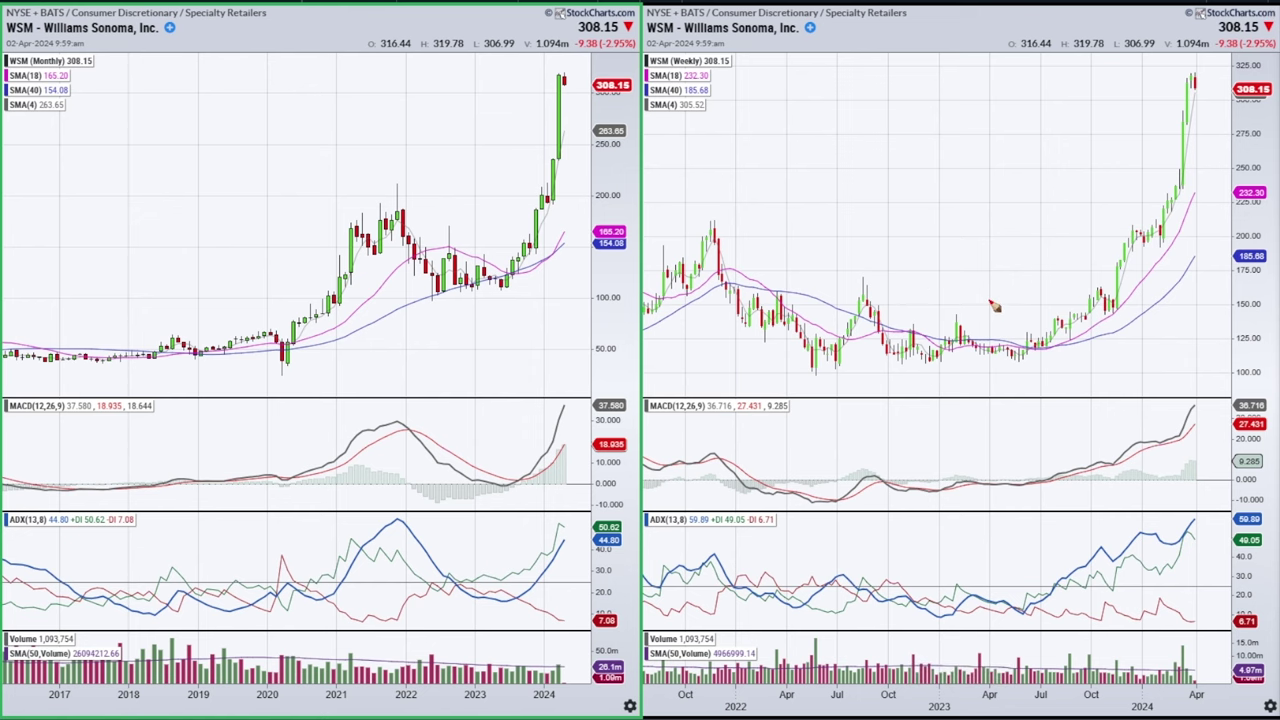
{"action": "scroll", "coordinate": [985, 270], "scroll_direction": "up", "scroll_amount": 3}
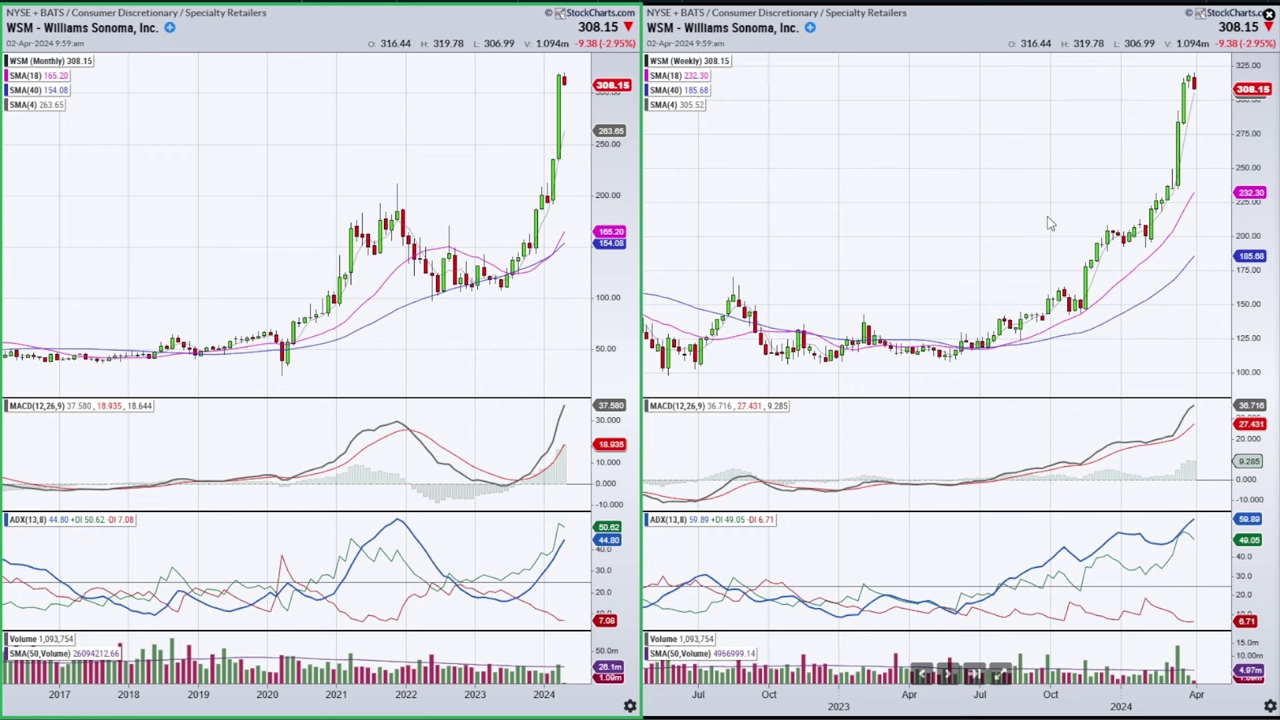
{"action": "mouse_move", "coordinate": [1000, 592]}
{"action": "left_mouse_down"}
{"action": "mouse_move", "coordinate": [1000, 572]}
{"action": "mouse_move", "coordinate": [1045, 598]}
{"action": "mouse_move", "coordinate": [995, 575]}
{"action": "left_mouse_up"}
{"action": "mouse_move", "coordinate": [975, 348]}
{"action": "left_mouse_down"}
{"action": "mouse_move", "coordinate": [1002, 326]}
{"action": "mouse_move", "coordinate": [1025, 345]}
{"action": "mouse_move", "coordinate": [1005, 312]}
{"action": "left_mouse_up"}
{"action": "mouse_move", "coordinate": [1010, 460]}
{"action": "left_mouse_down"}
{"action": "mouse_move", "coordinate": [1030, 470]}
{"action": "mouse_move", "coordinate": [998, 470]}
{"action": "left_mouse_up"}
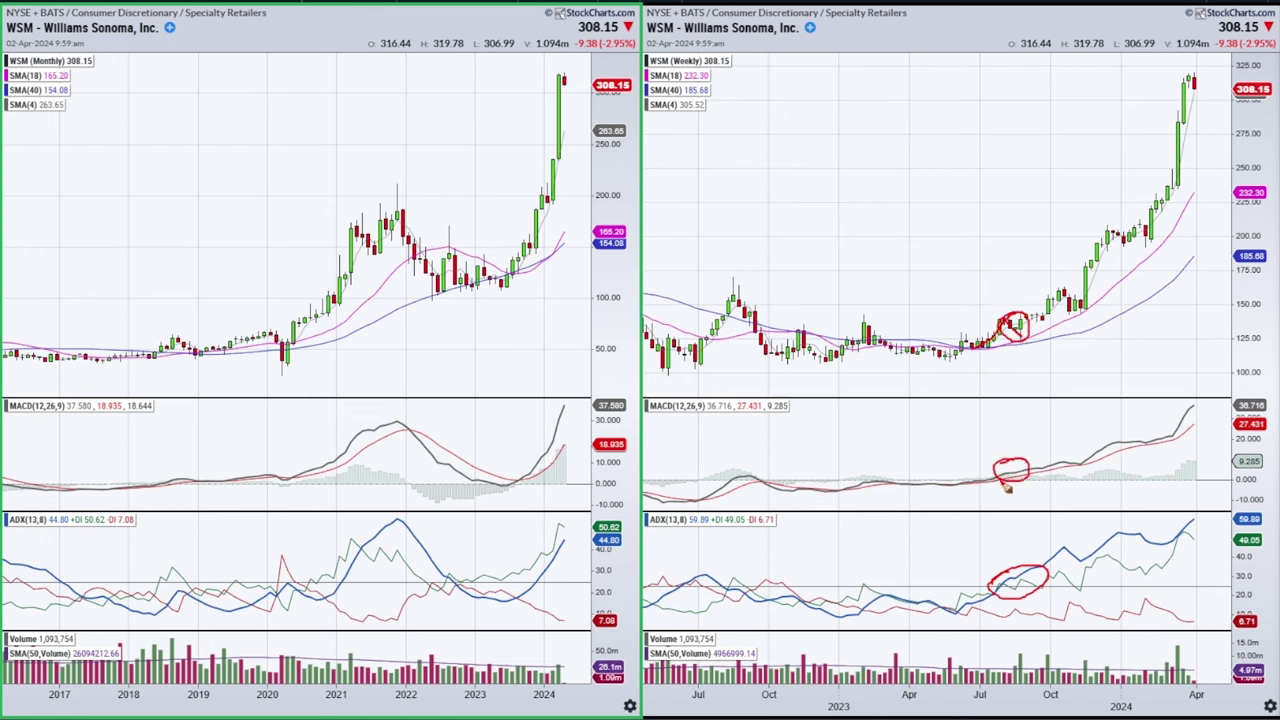
Circle the weekly MACD around November 2023, mark the price pullback above its moving averages, and clear the annotations.
{"action": "mouse_move", "coordinate": [1055, 468]}
{"action": "left_mouse_down"}
{"action": "mouse_move", "coordinate": [1078, 452]}
{"action": "mouse_move", "coordinate": [1085, 486]}
{"action": "mouse_move", "coordinate": [1058, 460]}
{"action": "left_mouse_up"}
{"action": "mouse_move", "coordinate": [1048, 318]}
{"action": "left_mouse_down"}
{"action": "mouse_move", "coordinate": [1072, 292]}
{"action": "mouse_move", "coordinate": [1090, 336]}
{"action": "left_mouse_up"}
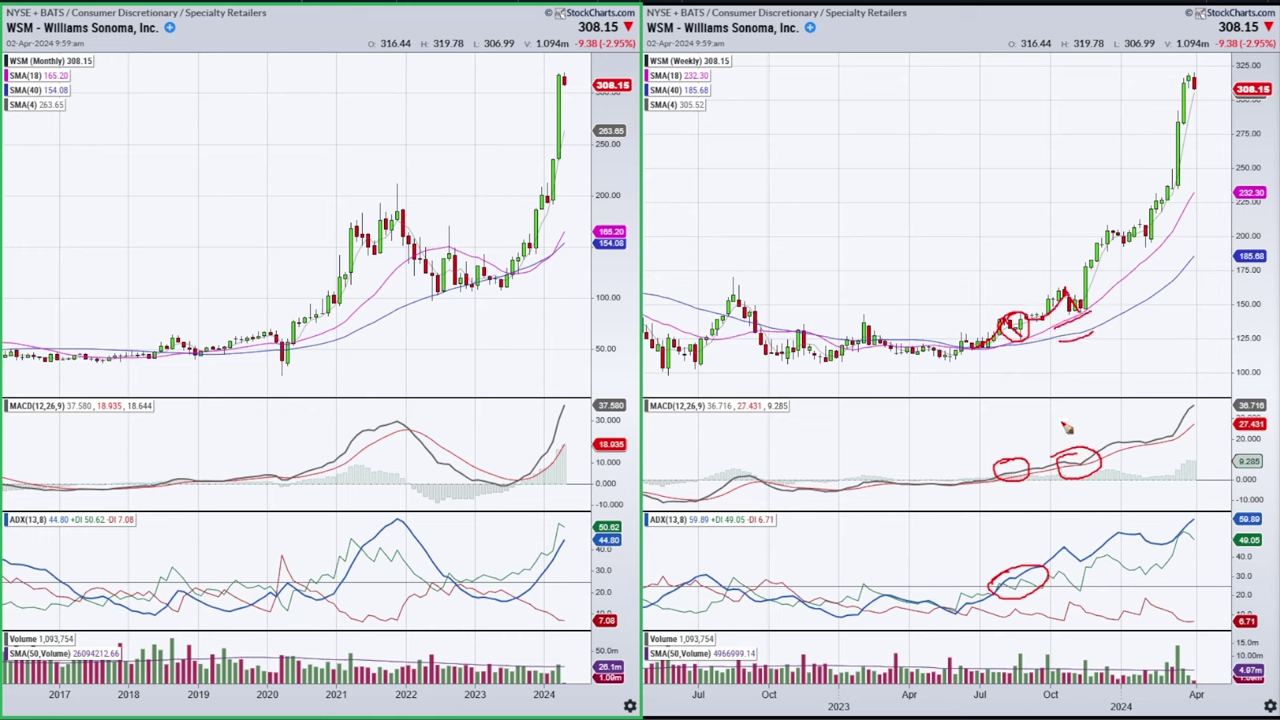
{"action": "key", "text": "e"}
Circle the two weekly price pullbacks of late 2023 and draw a descending trendline from the August 2022 high to September 2023.
{"action": "mouse_move", "coordinate": [1009, 345]}
{"action": "left_mouse_down"}
{"action": "mouse_move", "coordinate": [1087, 312]}
{"action": "mouse_move", "coordinate": [1016, 347]}
{"action": "mouse_move", "coordinate": [1093, 326]}
{"action": "mouse_move", "coordinate": [1005, 332]}
{"action": "mouse_move", "coordinate": [1016, 346]}
{"action": "mouse_move", "coordinate": [1074, 292]}
{"action": "mouse_move", "coordinate": [1086, 312]}
{"action": "left_mouse_up"}
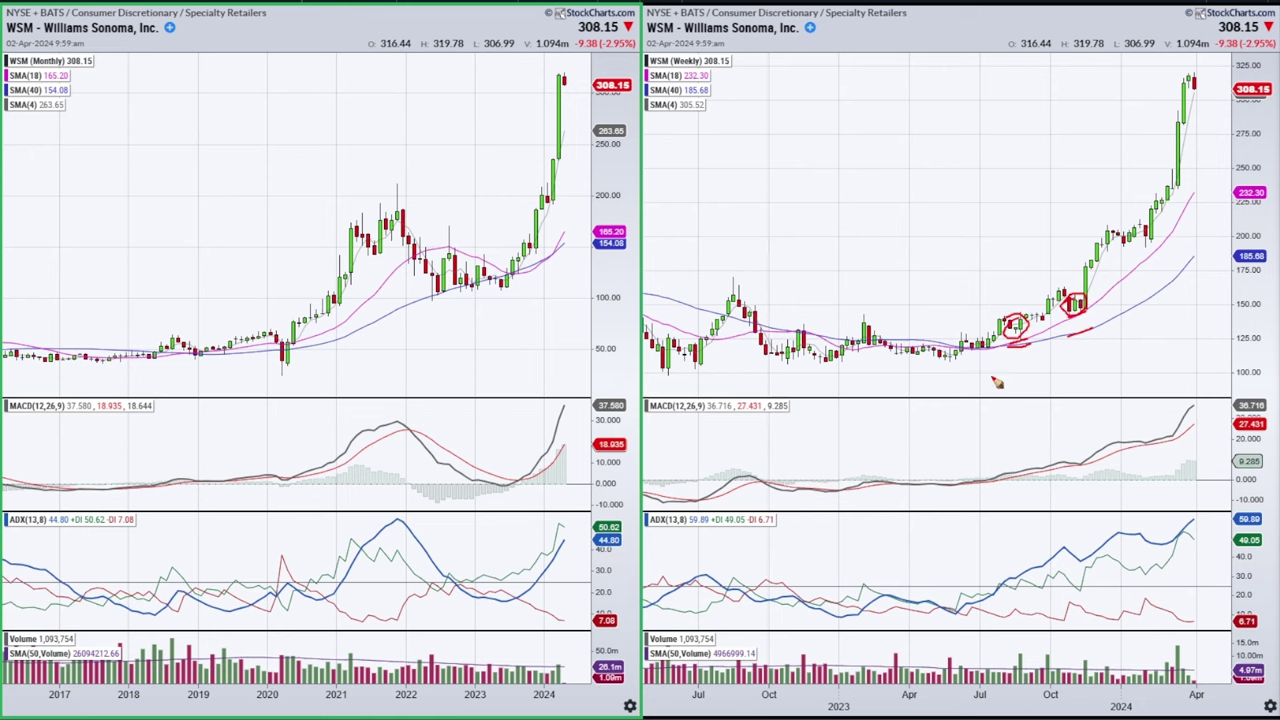
{"action": "mouse_move", "coordinate": [735, 283]}
{"action": "left_mouse_down"}
{"action": "mouse_move", "coordinate": [976, 362]}
{"action": "mouse_move", "coordinate": [1040, 368]}
{"action": "left_mouse_up"}
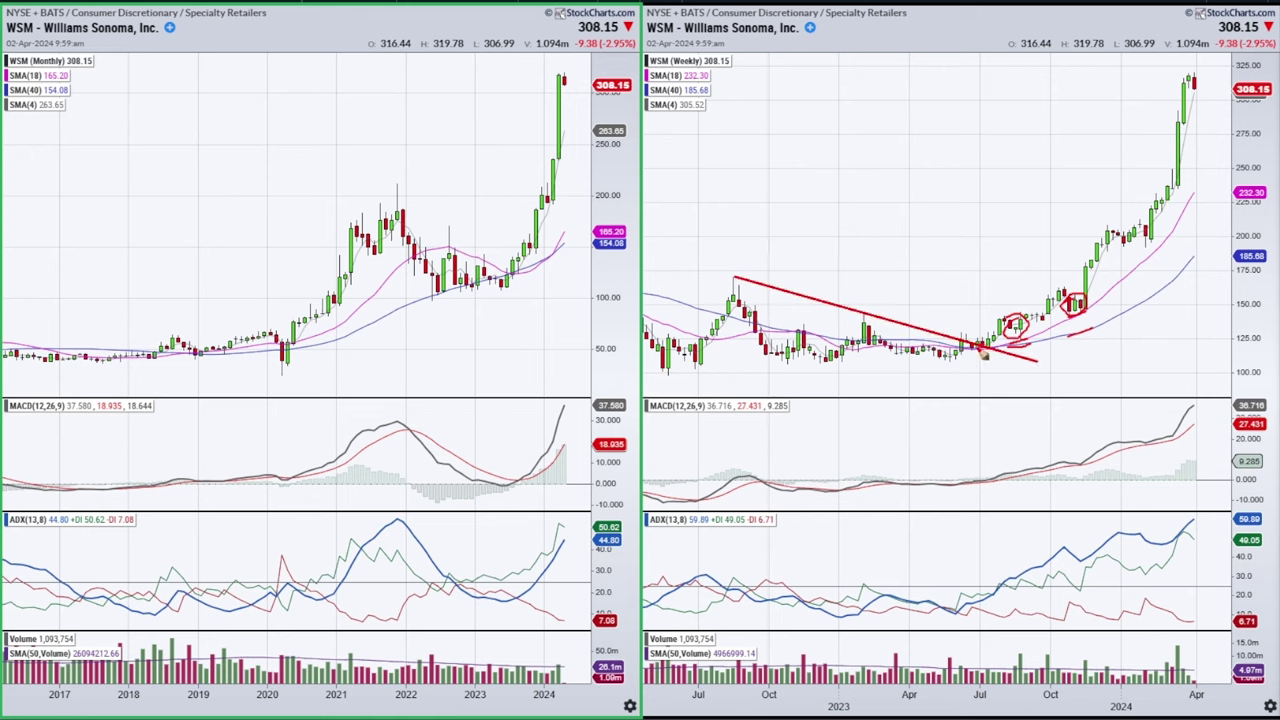
Circle the weekly MACD's zero-line crossing of July 2023 and box the low ADX stretches on the weekly and monthly charts.
{"action": "mouse_move", "coordinate": [972, 477]}
{"action": "left_mouse_down"}
{"action": "mouse_move", "coordinate": [982, 493]}
{"action": "mouse_move", "coordinate": [970, 478]}
{"action": "left_mouse_up"}
{"action": "mouse_move", "coordinate": [968, 577]}
{"action": "left_mouse_down"}
{"action": "mouse_move", "coordinate": [955, 636]}
{"action": "mouse_move", "coordinate": [786, 577]}
{"action": "mouse_move", "coordinate": [970, 576]}
{"action": "left_mouse_up"}
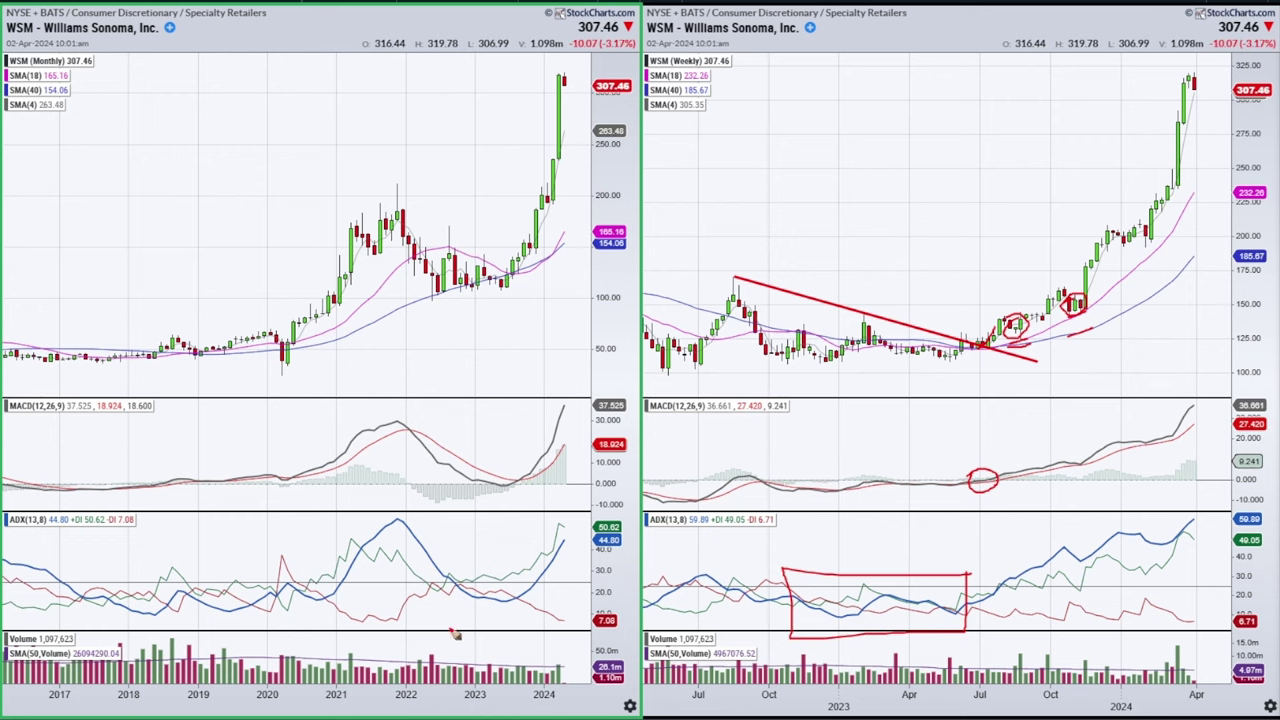
{"action": "mouse_move", "coordinate": [455, 568]}
{"action": "left_mouse_down"}
{"action": "mouse_move", "coordinate": [443, 620]}
{"action": "mouse_move", "coordinate": [538, 612]}
{"action": "mouse_move", "coordinate": [450, 567]}
{"action": "left_mouse_up"}
Trace the weekly price advance from July 2023 to 2024 twice, erasing the markings after each stroke.
{"action": "mouse_move", "coordinate": [982, 345]}
{"action": "left_mouse_down"}
{"action": "mouse_move", "coordinate": [1185, 128]}
{"action": "mouse_move", "coordinate": [1188, 155]}
{"action": "left_mouse_up"}
{"action": "key", "text": "e"}
{"action": "mouse_move", "coordinate": [985, 328]}
{"action": "left_mouse_down"}
{"action": "mouse_move", "coordinate": [1120, 242]}
{"action": "mouse_move", "coordinate": [1180, 105]}
{"action": "mouse_move", "coordinate": [1200, 122]}
{"action": "left_mouse_up"}
{"action": "key", "text": "e"}
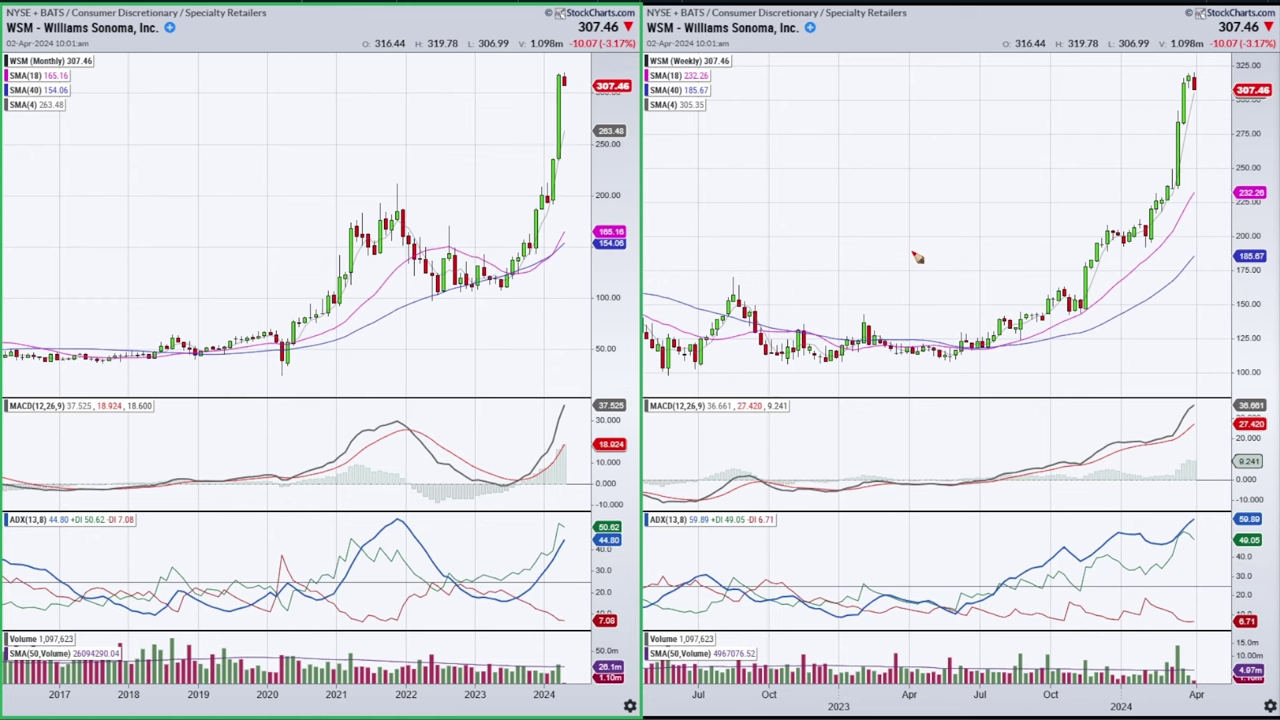
Draw an upward arrow along the weekly price advance, circle the rising ADX from July 2023 onward, and clear both markings.
{"action": "mouse_move", "coordinate": [1000, 333]}
{"action": "left_mouse_down"}
{"action": "mouse_move", "coordinate": [1078, 182]}
{"action": "mouse_move", "coordinate": [1095, 195]}
{"action": "left_mouse_up"}
{"action": "mouse_move", "coordinate": [994, 578]}
{"action": "left_mouse_down"}
{"action": "mouse_move", "coordinate": [1052, 520]}
{"action": "mouse_move", "coordinate": [1215, 543]}
{"action": "mouse_move", "coordinate": [1000, 606]}
{"action": "mouse_move", "coordinate": [1036, 546]}
{"action": "left_mouse_up"}
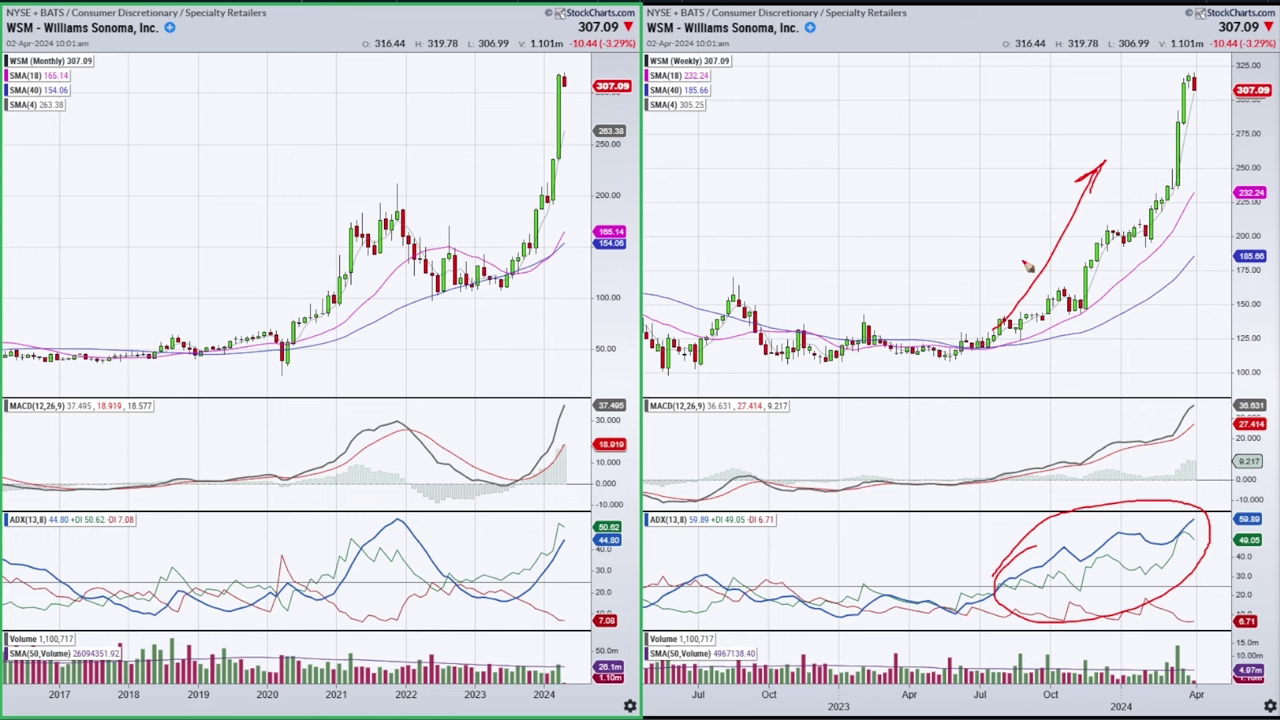
{"action": "key", "text": "e"}
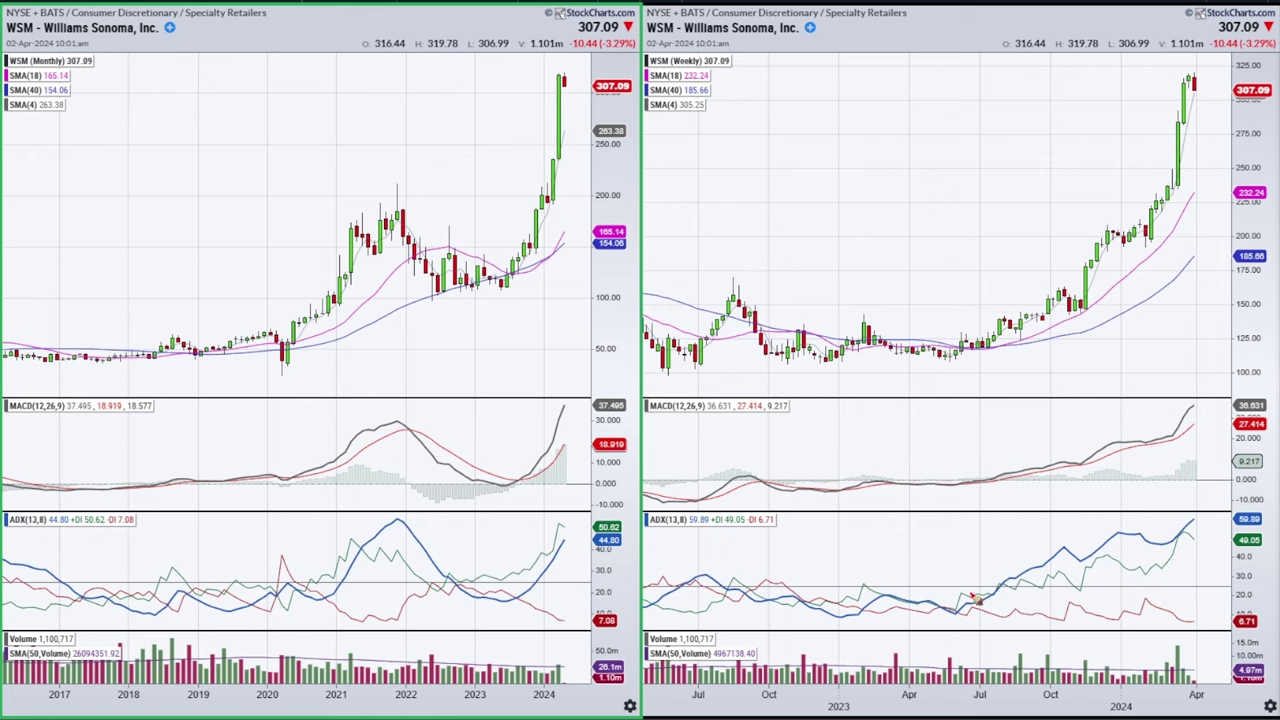
Box the low ADX stretches on both charts, mark the weekly price advance of late 2023, and erase the annotations.
{"action": "mouse_move", "coordinate": [822, 573]}
{"action": "left_mouse_down"}
{"action": "mouse_move", "coordinate": [985, 590]}
{"action": "mouse_move", "coordinate": [842, 632]}
{"action": "mouse_move", "coordinate": [802, 578]}
{"action": "mouse_move", "coordinate": [838, 574]}
{"action": "left_mouse_up"}
{"action": "mouse_move", "coordinate": [474, 572]}
{"action": "left_mouse_down"}
{"action": "mouse_move", "coordinate": [456, 612]}
{"action": "mouse_move", "coordinate": [528, 568]}
{"action": "mouse_move", "coordinate": [480, 597]}
{"action": "left_mouse_up"}
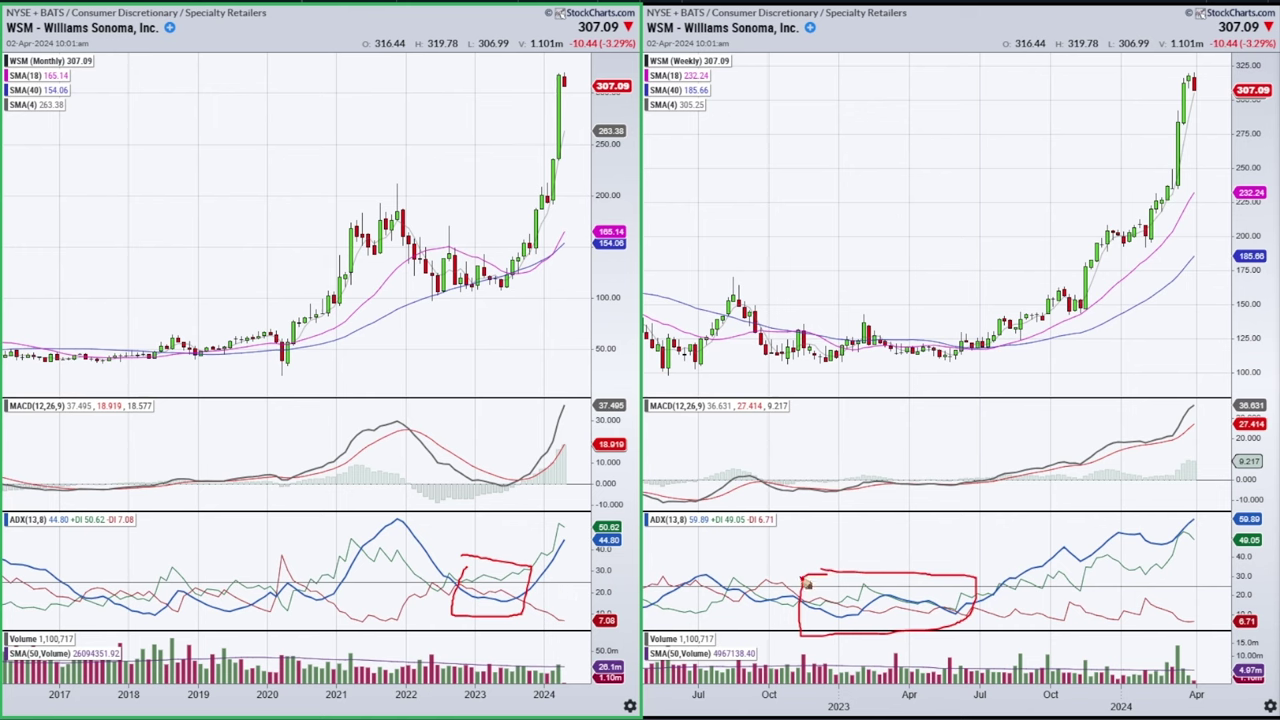
{"action": "mouse_move", "coordinate": [977, 588]}
{"action": "left_mouse_down"}
{"action": "mouse_move", "coordinate": [977, 614]}
{"action": "mouse_move", "coordinate": [916, 634]}
{"action": "mouse_move", "coordinate": [807, 607]}
{"action": "mouse_move", "coordinate": [811, 580]}
{"action": "mouse_move", "coordinate": [903, 571]}
{"action": "left_mouse_up"}
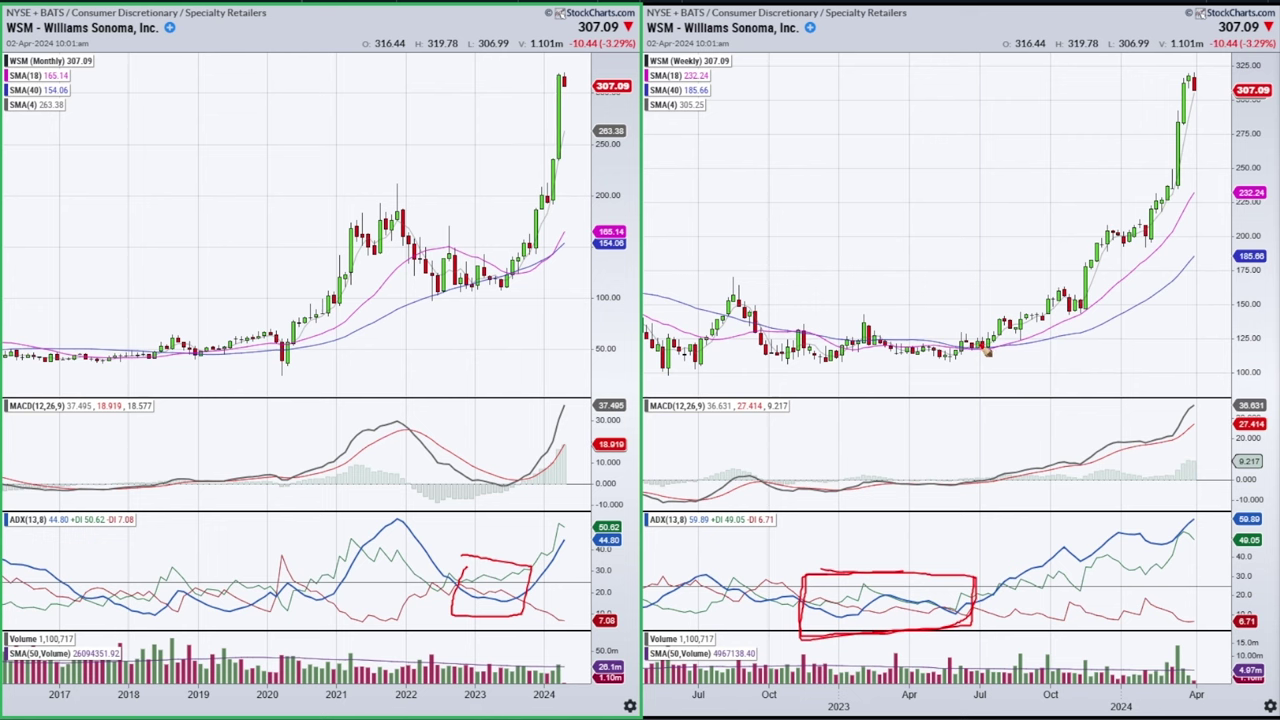
{"action": "mouse_move", "coordinate": [1048, 303]}
{"action": "left_mouse_down"}
{"action": "mouse_move", "coordinate": [1098, 222]}
{"action": "mouse_move", "coordinate": [1094, 240]}
{"action": "left_mouse_up"}
{"action": "key", "text": "e"}
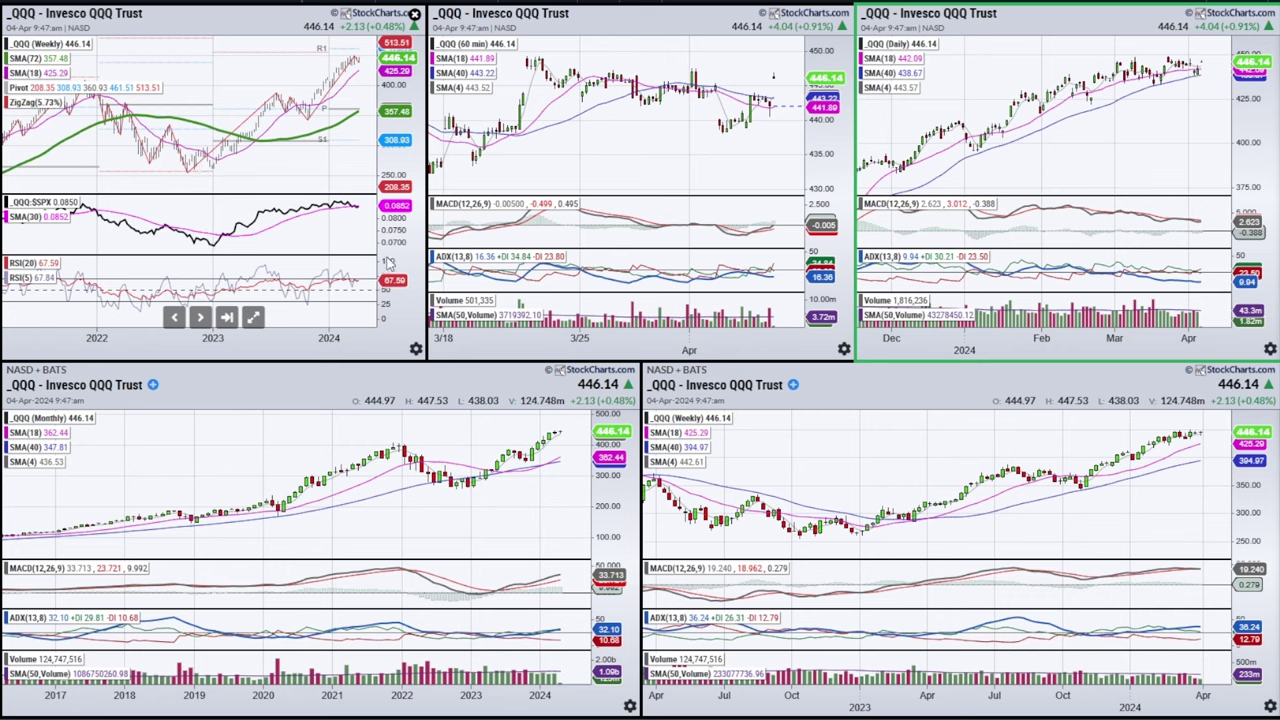
Open the saved layouts, and mark and erase the latest price action on the QQQ 60-minute chart.
{"action": "left_click", "coordinate": [22, 134]}
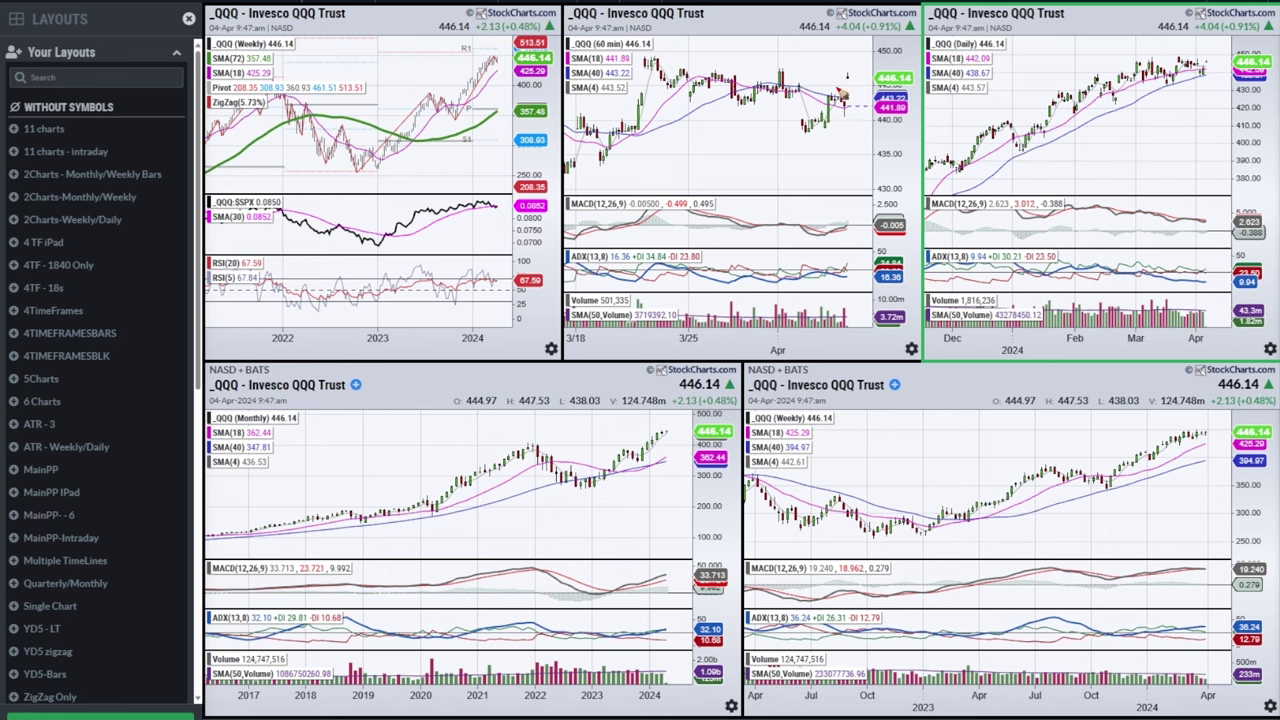
{"action": "mouse_move", "coordinate": [845, 95]}
{"action": "left_mouse_down"}
{"action": "mouse_move", "coordinate": [640, 205]}
{"action": "mouse_move", "coordinate": [820, 82]}
{"action": "mouse_move", "coordinate": [748, 44]}
{"action": "left_mouse_up"}
{"action": "key", "text": "e"}
{"action": "left_click_drag", "start_coordinate": [832, 100], "coordinate": [840, 114]}
{"action": "left_click", "coordinate": [393, 472]}
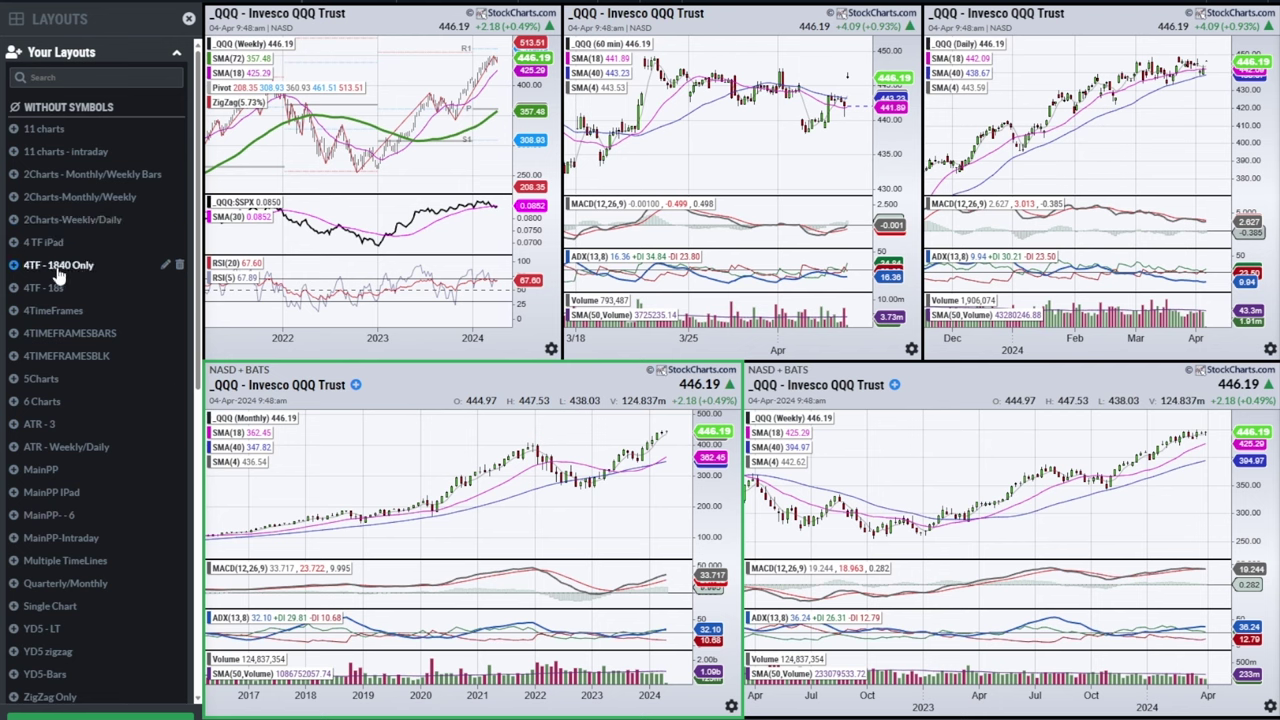
Preview the 2Charts - Monthly/Weekly Bars, MainPP and six-chart MainPP layouts, then restore 5Charts and close the layout list.
{"action": "left_click", "coordinate": [70, 174]}
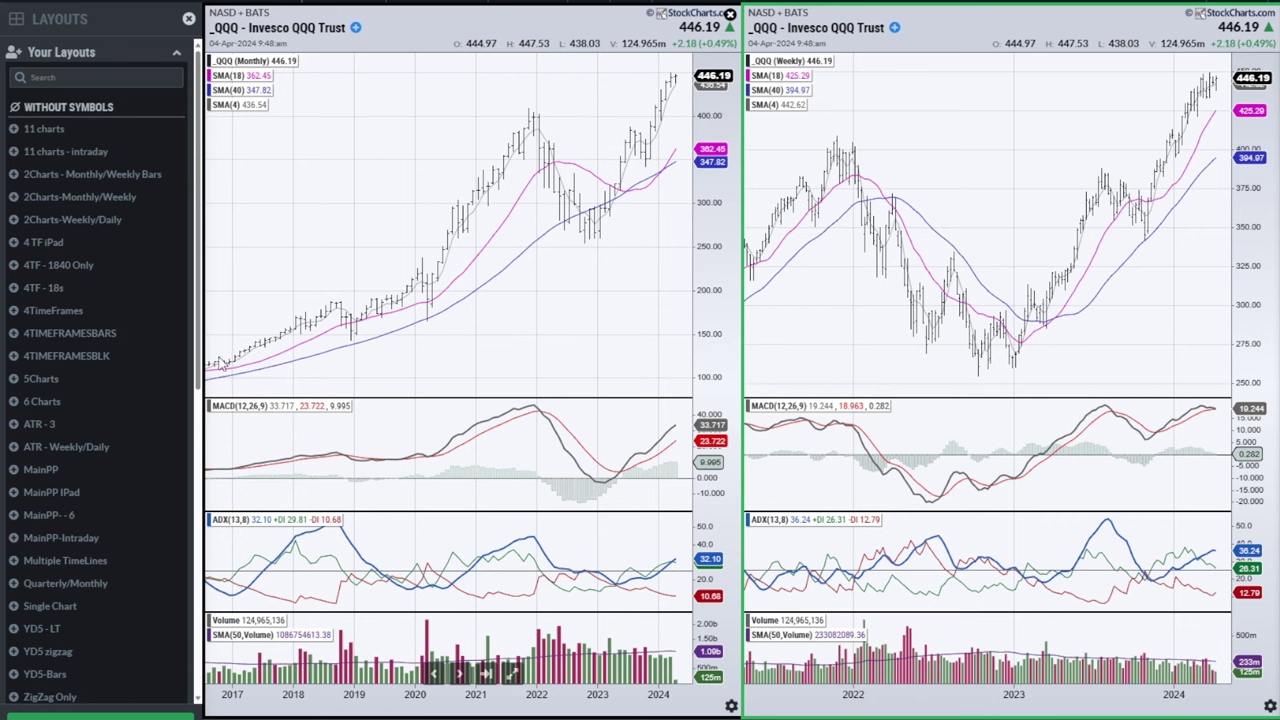
{"action": "left_click", "coordinate": [43, 478]}
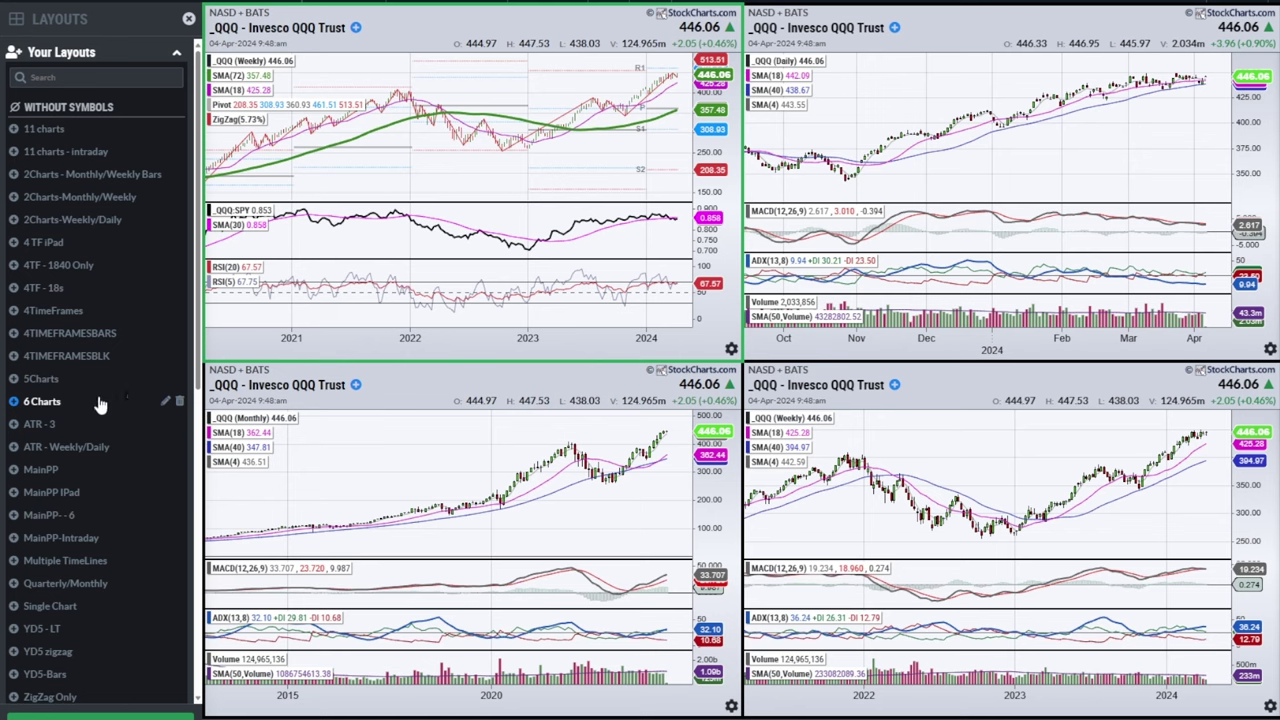
{"action": "left_click", "coordinate": [55, 516]}
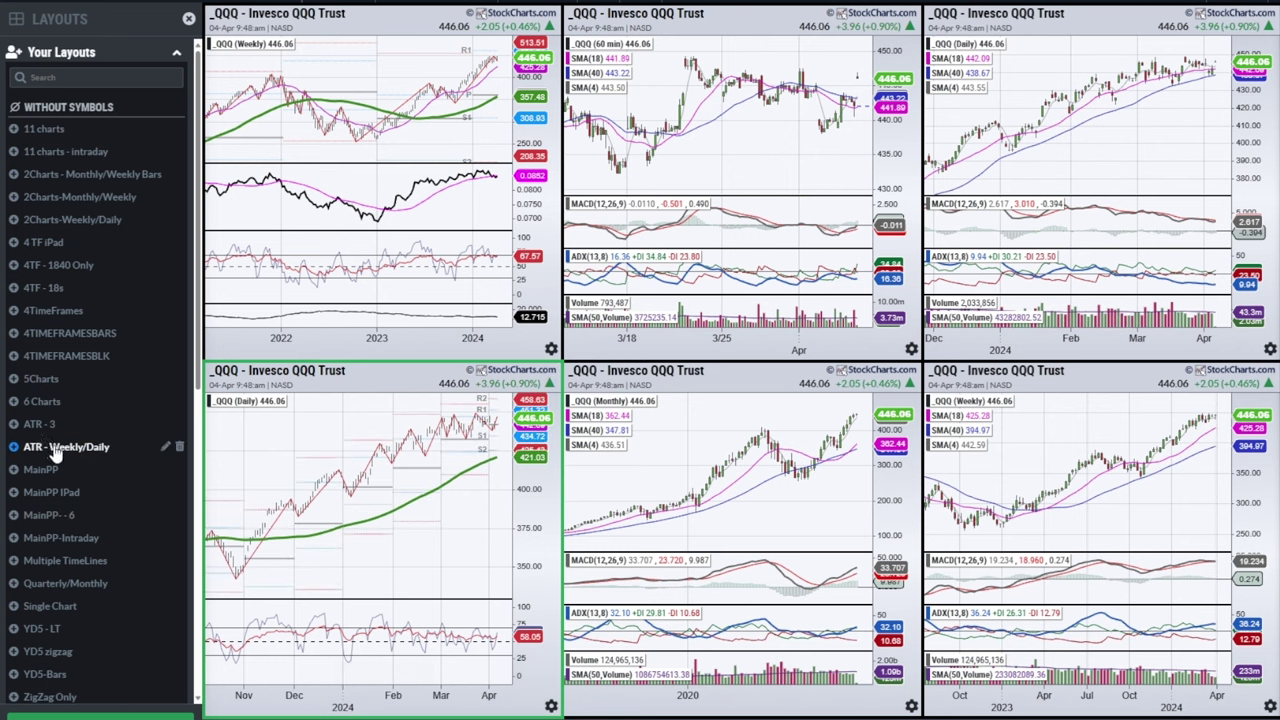
{"action": "left_click", "coordinate": [40, 379]}
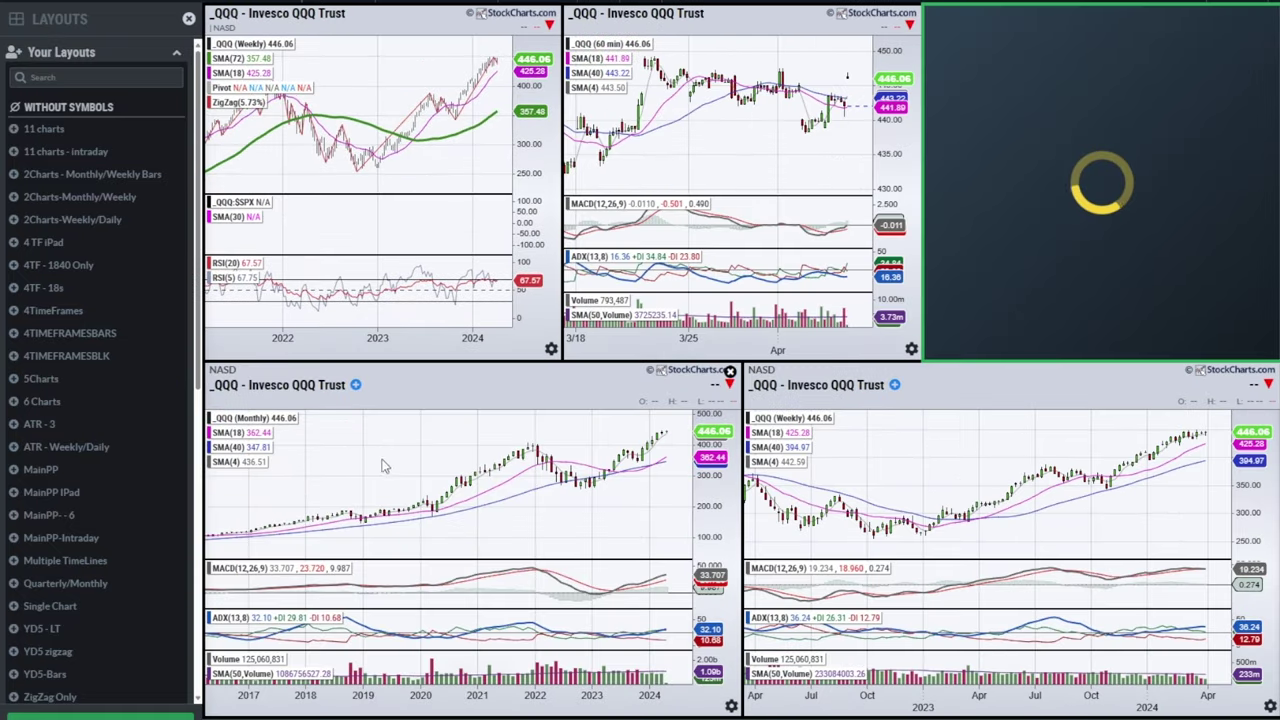
{"action": "left_click", "coordinate": [188, 18]}
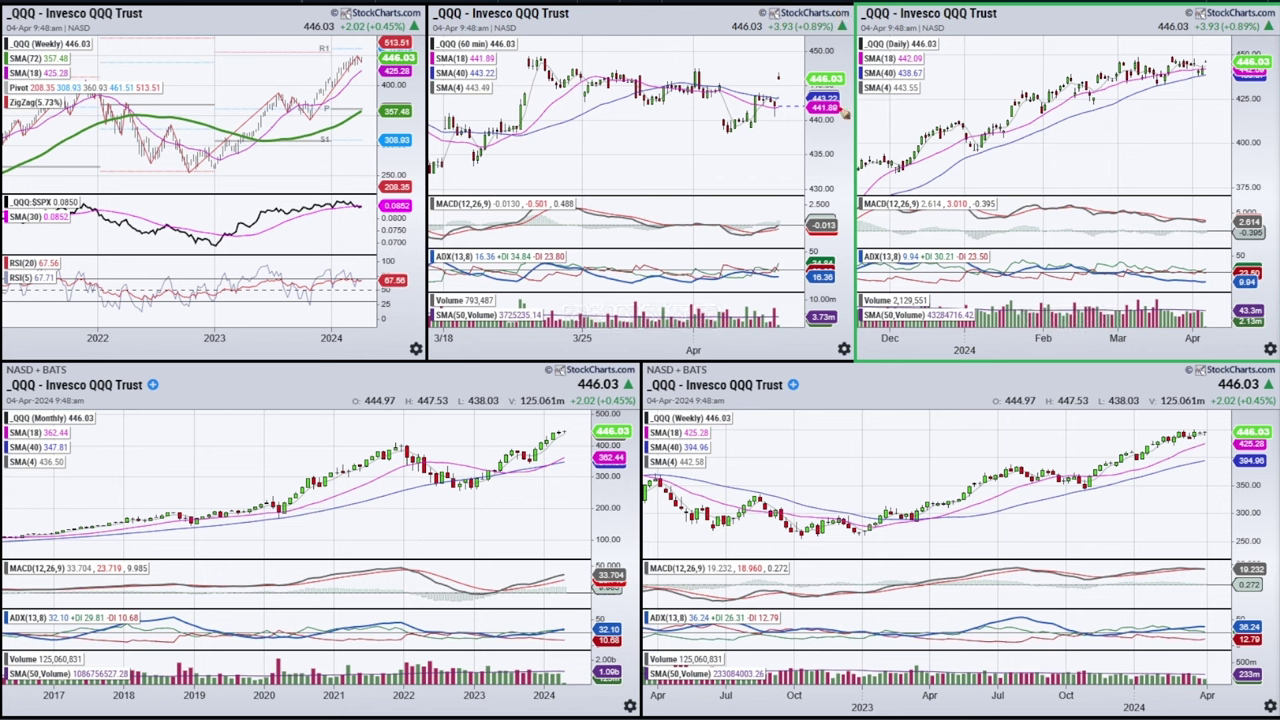
Mark the latest 60-minute, monthly and weekly QQQ bars and both MACD curves, clearing the annotations.
{"action": "mouse_move", "coordinate": [764, 75]}
{"action": "left_mouse_down"}
{"action": "mouse_move", "coordinate": [805, 82]}
{"action": "mouse_move", "coordinate": [775, 76]}
{"action": "left_mouse_up"}
{"action": "key", "text": "e"}
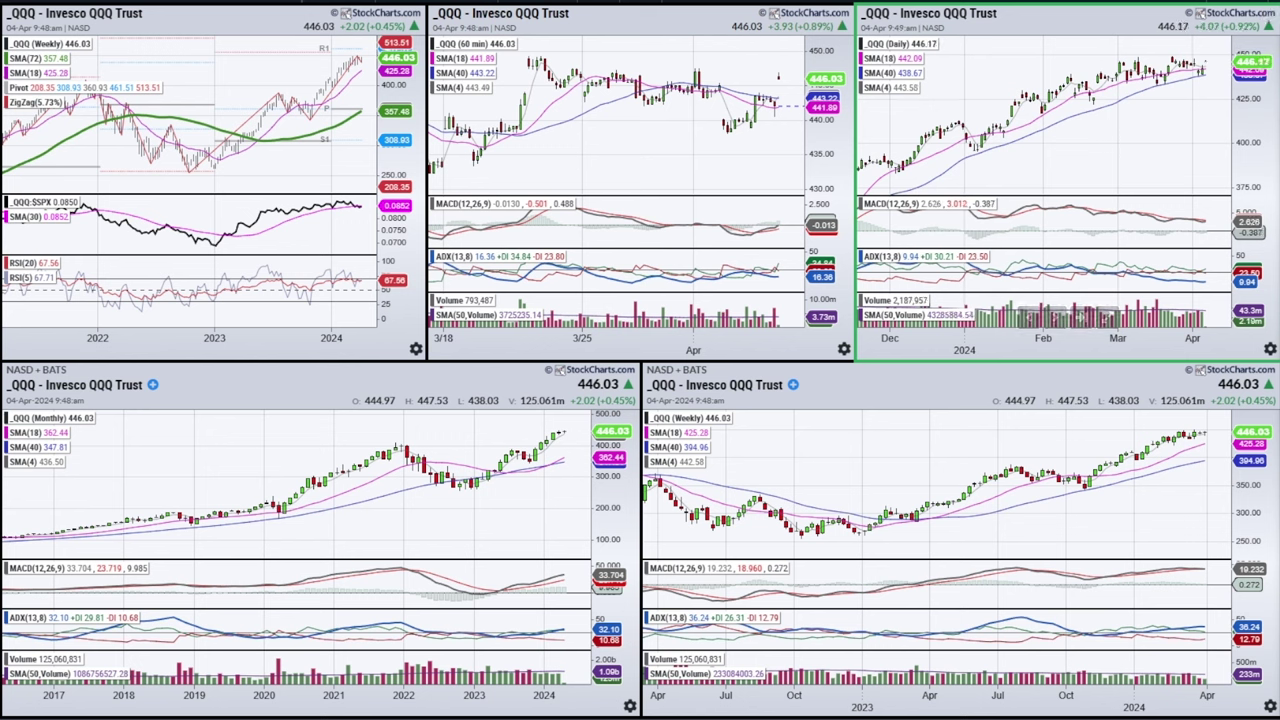
{"action": "mouse_move", "coordinate": [566, 444]}
{"action": "left_mouse_down"}
{"action": "mouse_move", "coordinate": [582, 438]}
{"action": "mouse_move", "coordinate": [554, 462]}
{"action": "mouse_move", "coordinate": [558, 436]}
{"action": "left_mouse_up"}
{"action": "mouse_move", "coordinate": [1188, 446]}
{"action": "left_mouse_down"}
{"action": "mouse_move", "coordinate": [1210, 440]}
{"action": "mouse_move", "coordinate": [1180, 436]}
{"action": "left_mouse_up"}
{"action": "mouse_move", "coordinate": [1136, 565]}
{"action": "left_mouse_down"}
{"action": "mouse_move", "coordinate": [1215, 608]}
{"action": "mouse_move", "coordinate": [1126, 566]}
{"action": "left_mouse_up"}
{"action": "mouse_move", "coordinate": [488, 592]}
{"action": "left_mouse_down"}
{"action": "mouse_move", "coordinate": [540, 563]}
{"action": "mouse_move", "coordinate": [480, 615]}
{"action": "left_mouse_up"}
{"action": "key", "text": "Escape"}
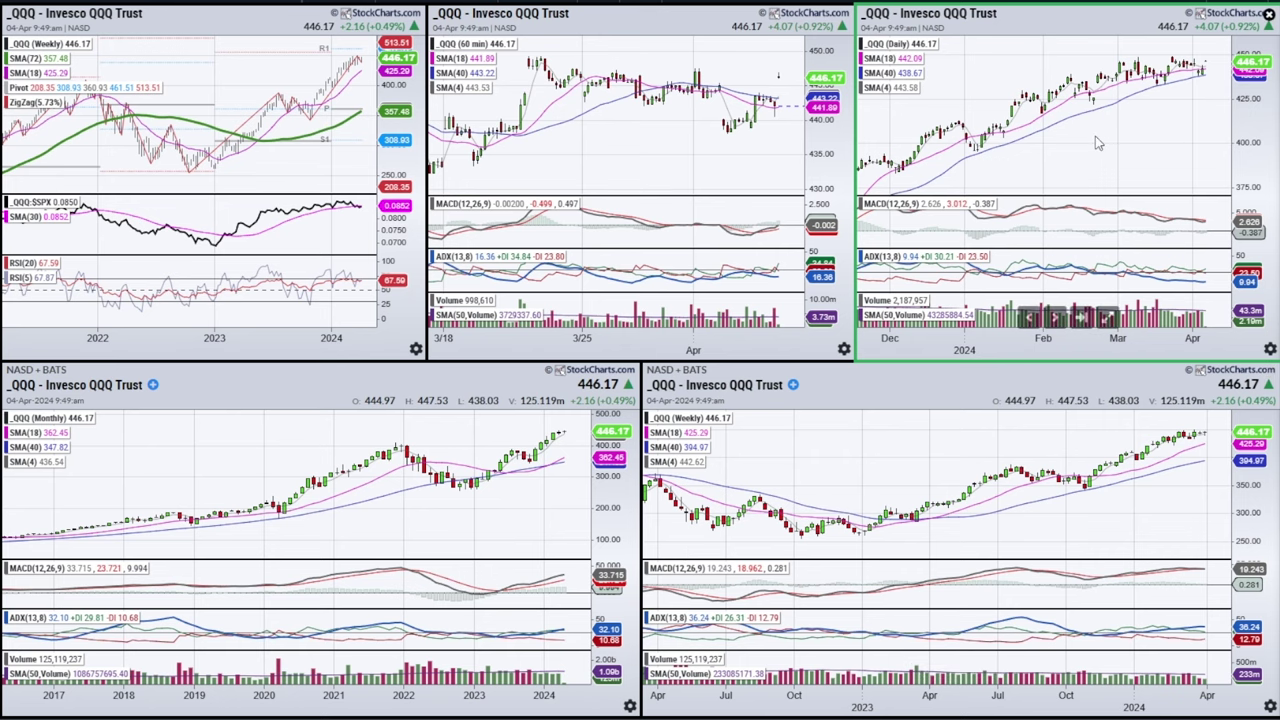
Enlarge the QQQ daily chart, and mark and clear the March stretch on its ADX and price.
{"action": "left_click", "coordinate": [1106, 317]}
{"action": "scroll", "coordinate": [885, 290], "scroll_direction": "down", "scroll_amount": 3}
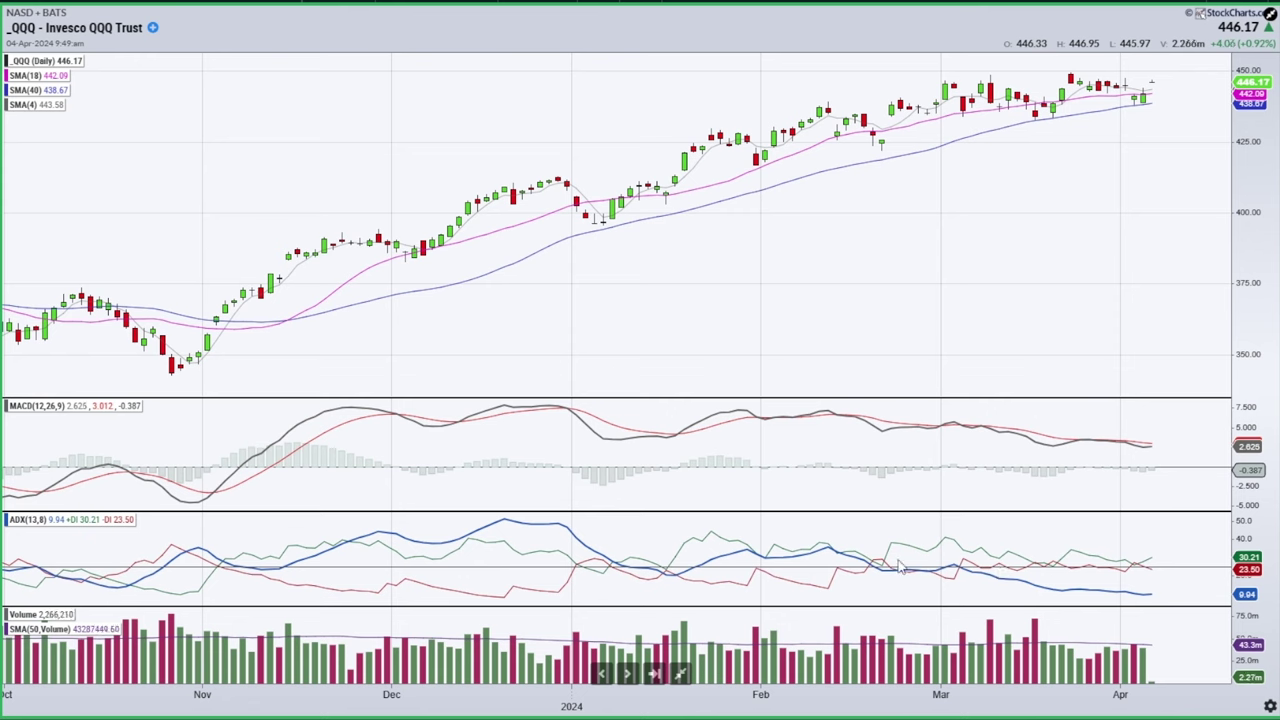
{"action": "mouse_move", "coordinate": [978, 522]}
{"action": "left_mouse_down"}
{"action": "mouse_move", "coordinate": [960, 562]}
{"action": "mouse_move", "coordinate": [974, 558]}
{"action": "left_mouse_up"}
{"action": "left_click_drag", "start_coordinate": [955, 82], "coordinate": [994, 74]}
{"action": "left_click_drag", "start_coordinate": [926, 111], "coordinate": [966, 84]}
{"action": "key", "text": "Escape"}
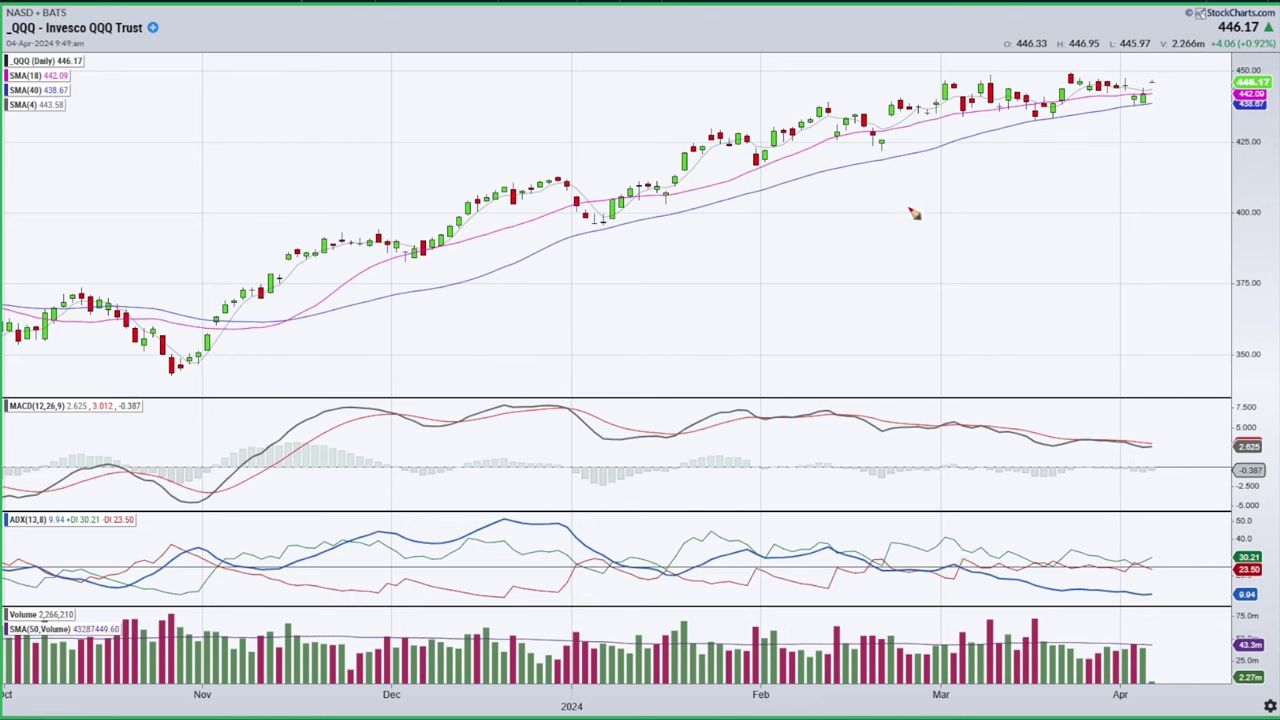
Circle the daily pullbacks toward the 40-period average in January, February, March and April, and erase the circles.
{"action": "mouse_move", "coordinate": [594, 226]}
{"action": "left_mouse_down"}
{"action": "mouse_move", "coordinate": [612, 220]}
{"action": "mouse_move", "coordinate": [596, 218]}
{"action": "left_mouse_up"}
{"action": "mouse_move", "coordinate": [900, 145]}
{"action": "left_mouse_down"}
{"action": "mouse_move", "coordinate": [910, 156]}
{"action": "mouse_move", "coordinate": [884, 144]}
{"action": "left_mouse_up"}
{"action": "left_click_drag", "start_coordinate": [1032, 116], "coordinate": [1060, 116]}
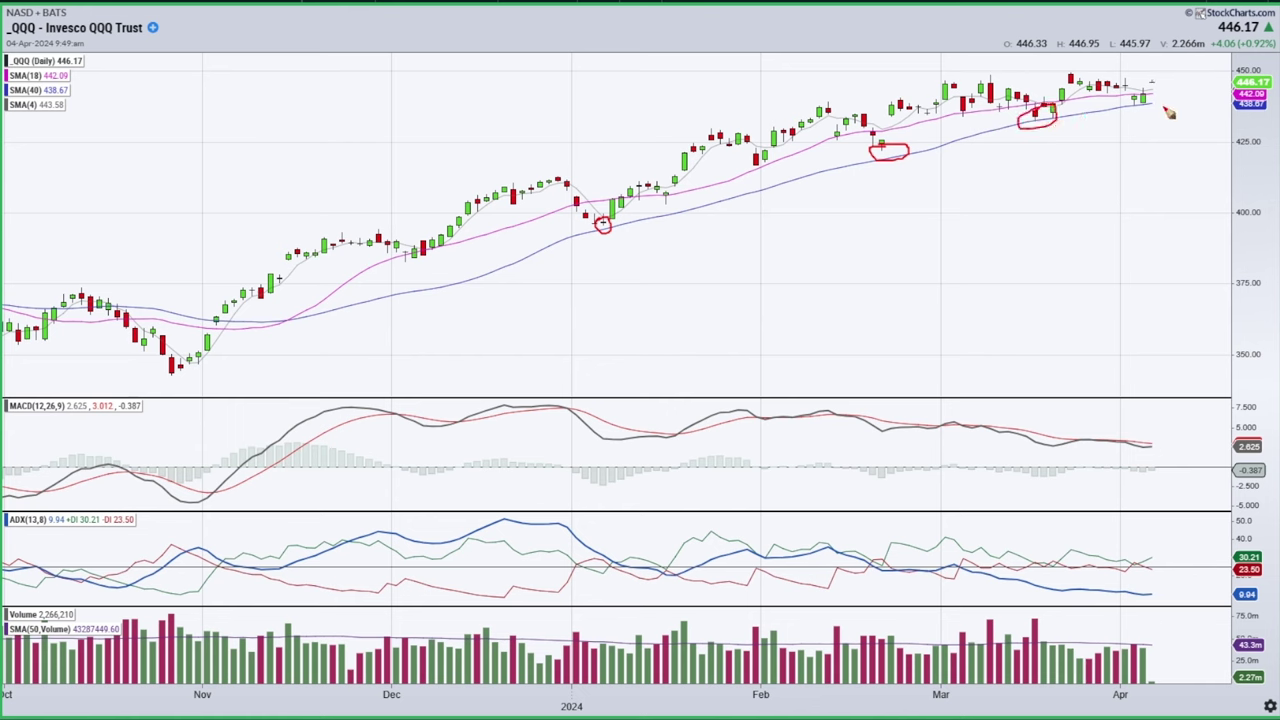
{"action": "mouse_move", "coordinate": [1140, 100]}
{"action": "left_mouse_down"}
{"action": "mouse_move", "coordinate": [1152, 93]}
{"action": "mouse_move", "coordinate": [1156, 112]}
{"action": "left_mouse_up"}
{"action": "key", "text": "e"}
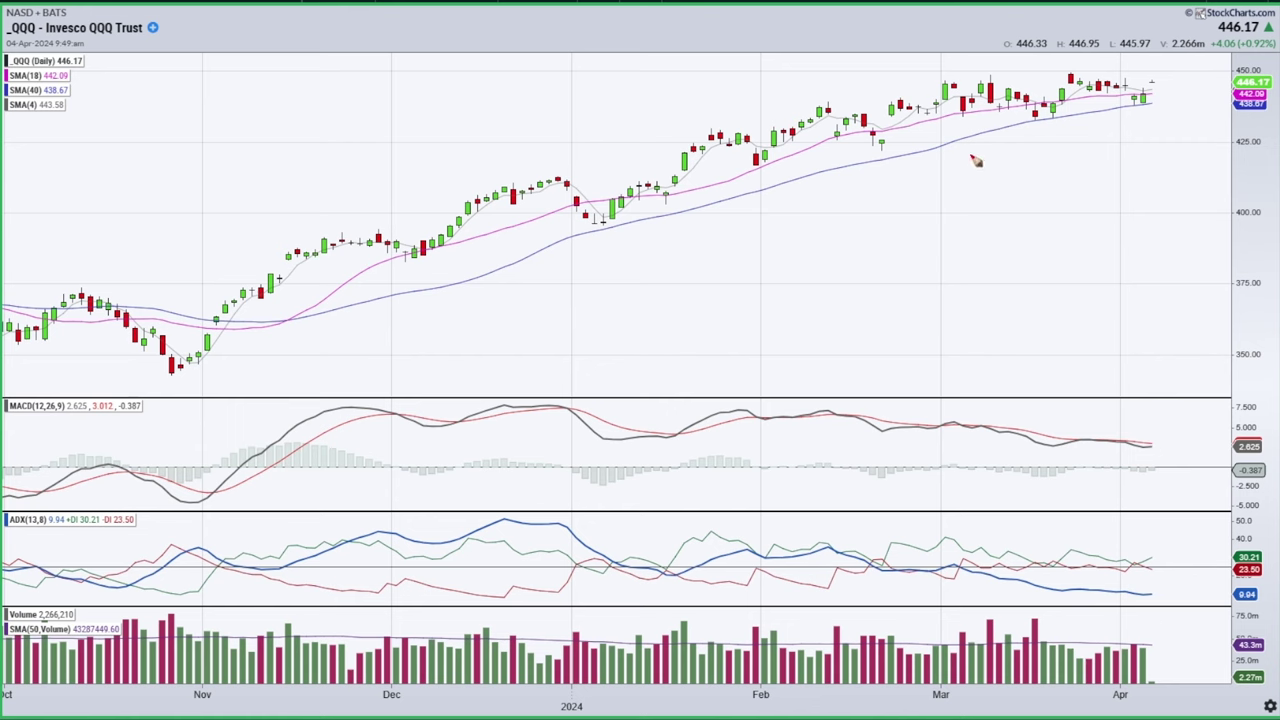
Circle the January and February daily pullbacks again, mark the April one, and erase all the markings.
{"action": "mouse_move", "coordinate": [597, 224]}
{"action": "left_mouse_down"}
{"action": "mouse_move", "coordinate": [610, 216]}
{"action": "mouse_move", "coordinate": [594, 222]}
{"action": "left_mouse_up"}
{"action": "mouse_move", "coordinate": [883, 146]}
{"action": "left_mouse_down"}
{"action": "mouse_move", "coordinate": [888, 162]}
{"action": "mouse_move", "coordinate": [882, 142]}
{"action": "left_mouse_up"}
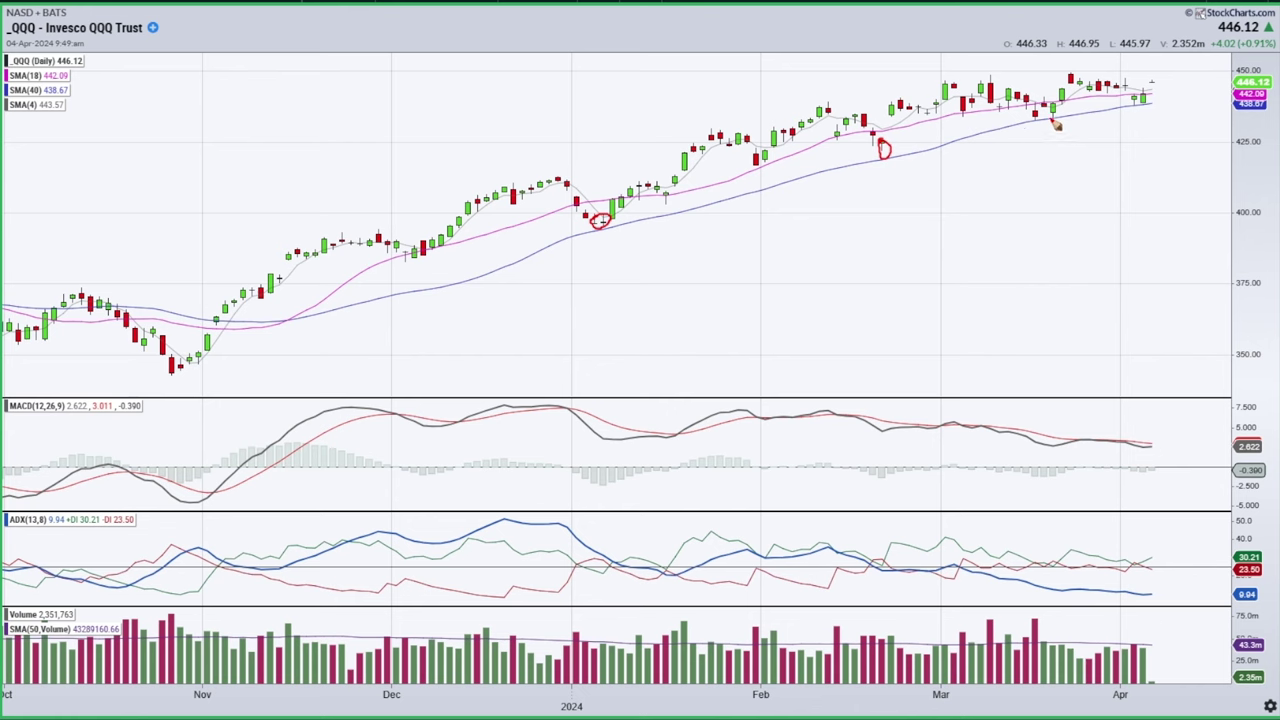
{"action": "key", "text": "e"}
{"action": "left_click_drag", "start_coordinate": [1132, 108], "coordinate": [1159, 109]}
{"action": "key", "text": "e"}
{"action": "key", "text": "e"}
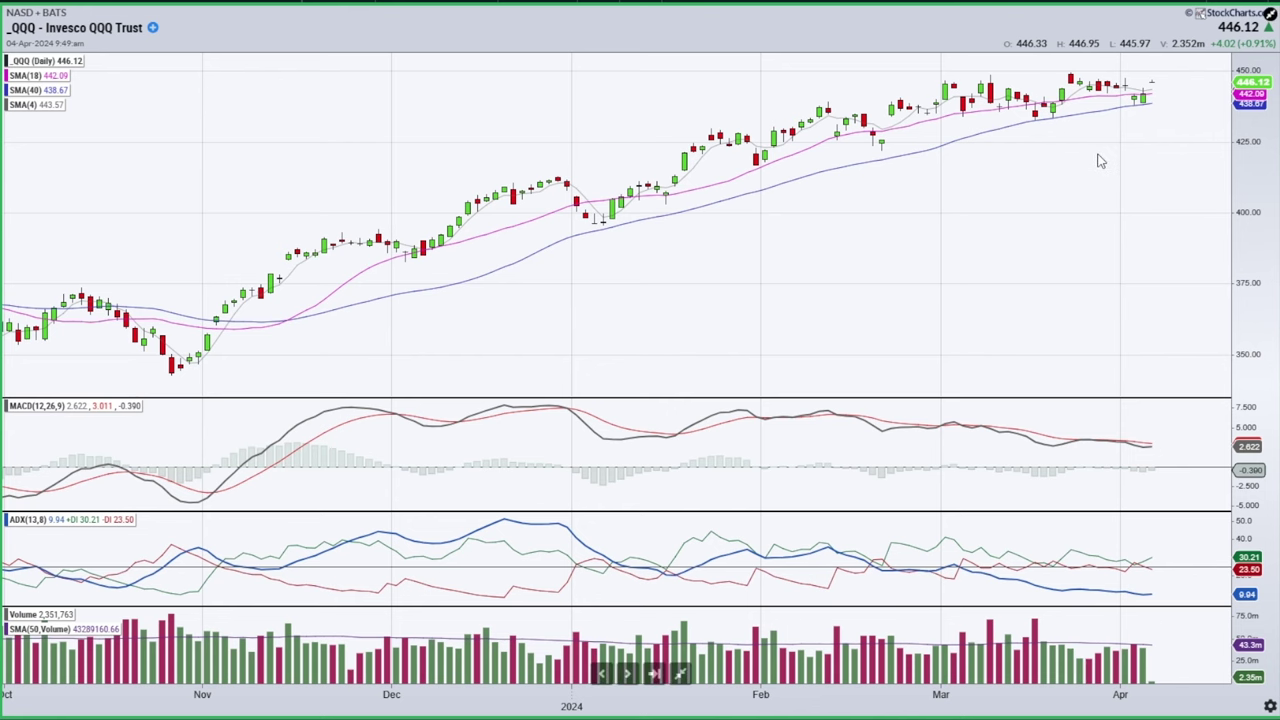
Trace the daily MACD's decline since February and draw a resistance line over a projected sideways price path.
{"action": "scroll", "coordinate": [1177, 203], "scroll_direction": "down", "scroll_amount": 5}
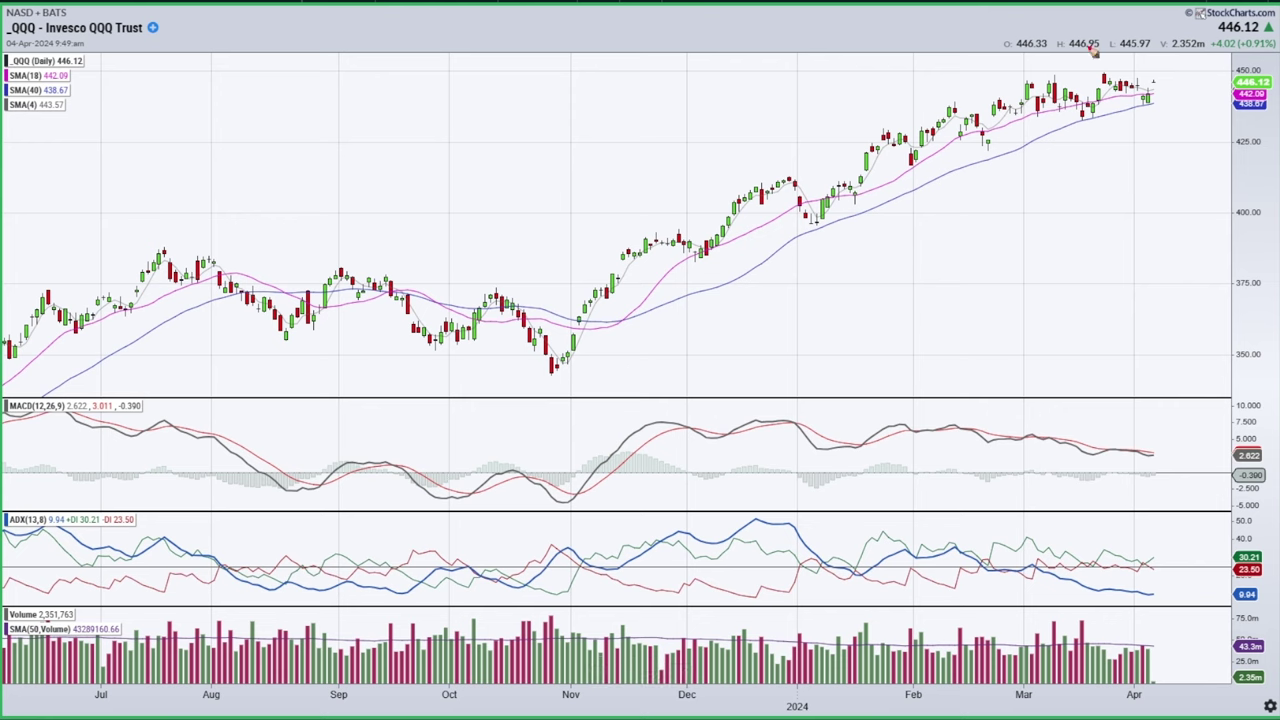
{"action": "left_click_drag", "start_coordinate": [1155, 100], "coordinate": [1178, 55]}
{"action": "mouse_move", "coordinate": [946, 428]}
{"action": "left_mouse_down"}
{"action": "mouse_move", "coordinate": [1167, 468]}
{"action": "mouse_move", "coordinate": [1205, 453]}
{"action": "mouse_move", "coordinate": [1145, 476]}
{"action": "mouse_move", "coordinate": [1165, 450]}
{"action": "left_mouse_up"}
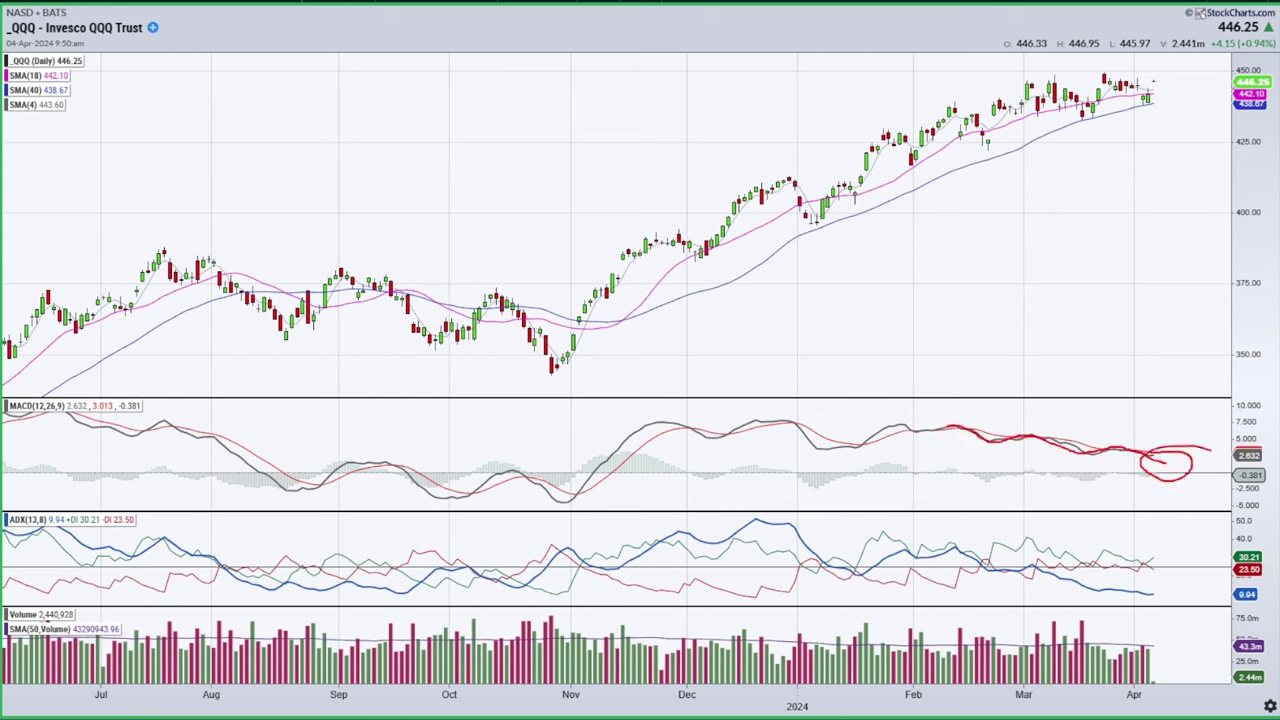
{"action": "left_click_drag", "start_coordinate": [1036, 74], "coordinate": [1208, 74]}
{"action": "mouse_move", "coordinate": [1090, 118]}
{"action": "left_mouse_down"}
{"action": "mouse_move", "coordinate": [1135, 86]}
{"action": "mouse_move", "coordinate": [1191, 84]}
{"action": "left_mouse_up"}
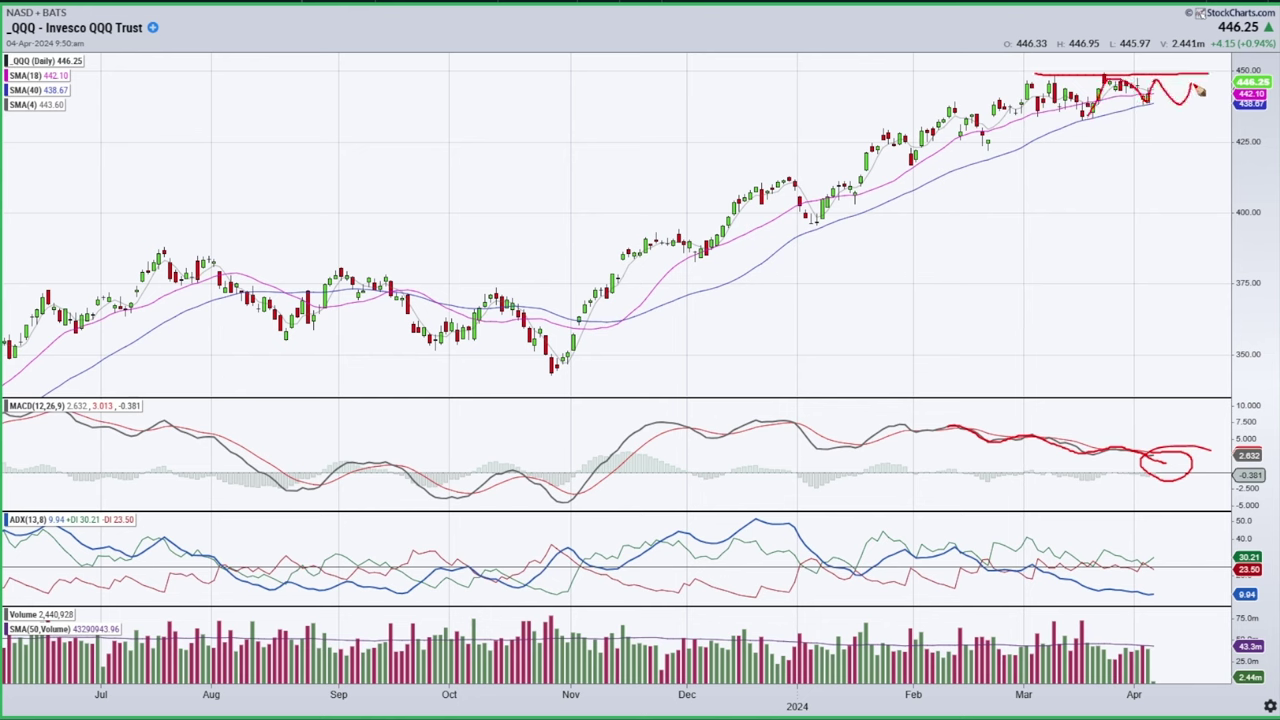
Project the daily MACD toward its zero line, mark the low ADX stretch since March, and erase the annotations.
{"action": "mouse_move", "coordinate": [1158, 465]}
{"action": "left_mouse_down"}
{"action": "mouse_move", "coordinate": [1185, 480]}
{"action": "mouse_move", "coordinate": [1200, 455]}
{"action": "mouse_move", "coordinate": [1195, 490]}
{"action": "mouse_move", "coordinate": [1212, 452]}
{"action": "left_mouse_up"}
{"action": "left_click_drag", "start_coordinate": [1135, 594], "coordinate": [1186, 598]}
{"action": "left_click_drag", "start_coordinate": [1054, 524], "coordinate": [1054, 607]}
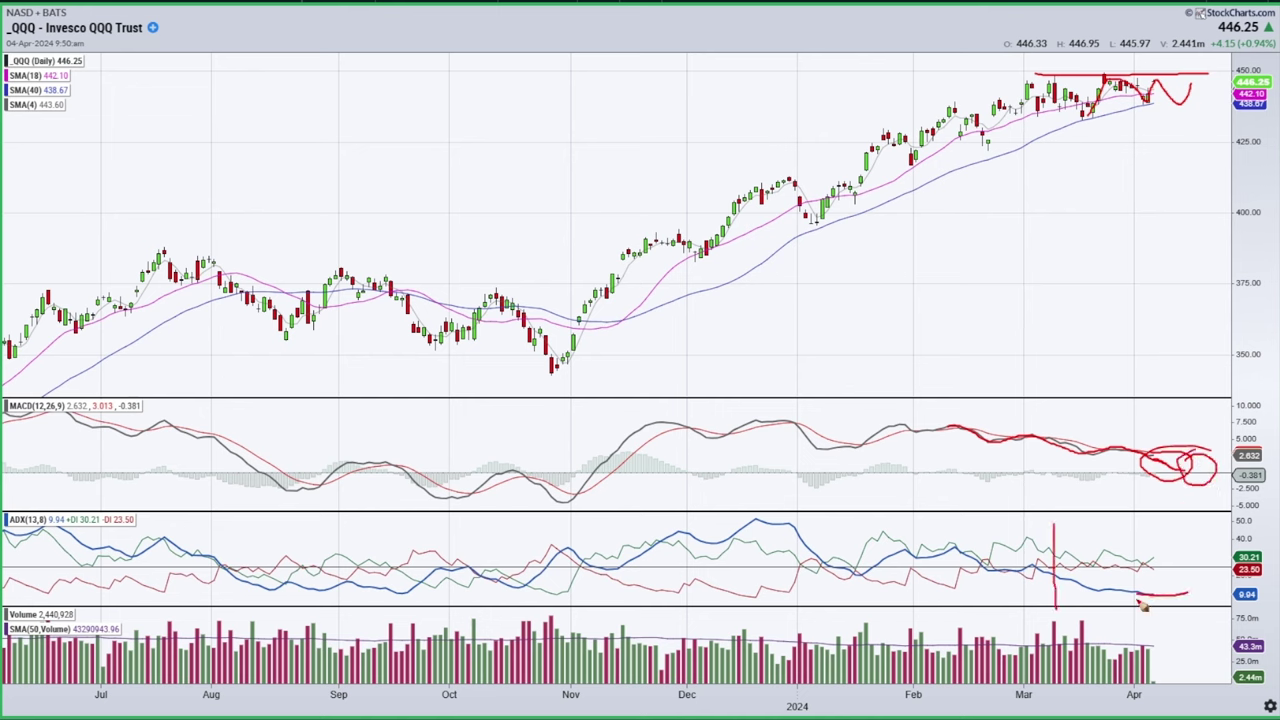
{"action": "left_click_drag", "start_coordinate": [1182, 598], "coordinate": [1202, 587]}
{"action": "key", "text": "e"}
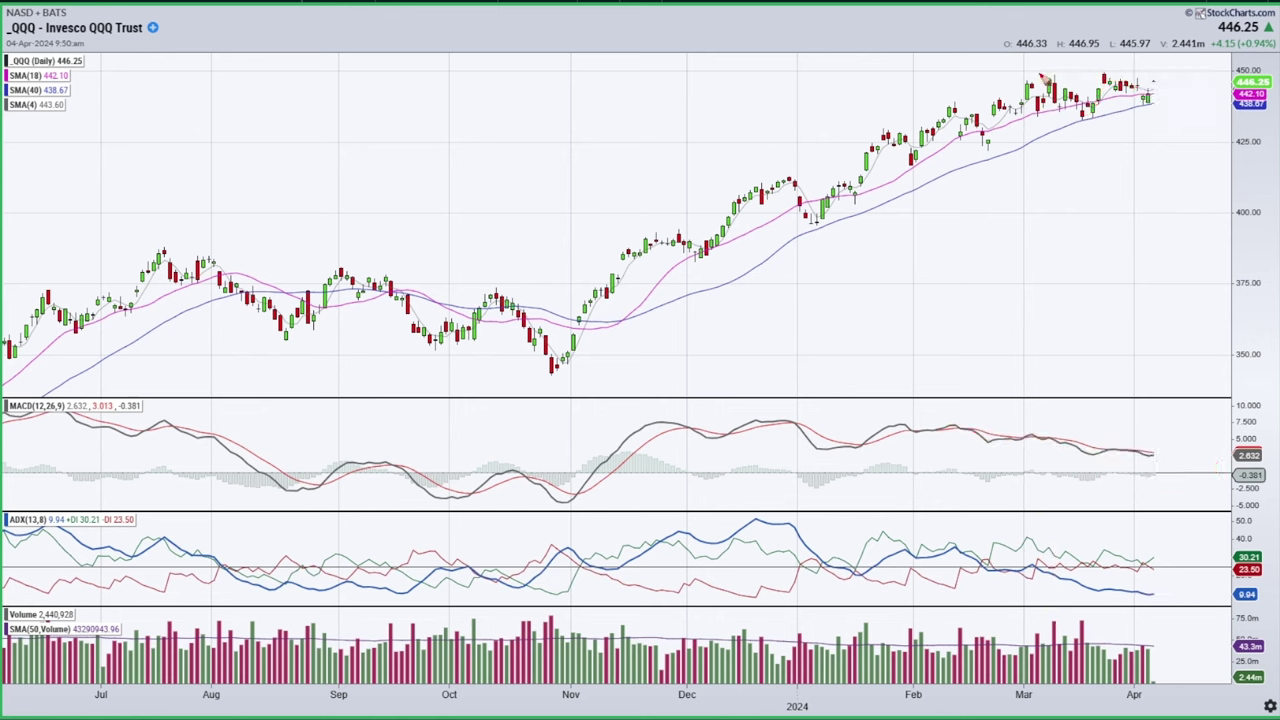
Trace the March and April daily price swings with an upward stroke from the April low, and erase them.
{"action": "mouse_move", "coordinate": [1053, 82]}
{"action": "left_mouse_down"}
{"action": "mouse_move", "coordinate": [1112, 80]}
{"action": "mouse_move", "coordinate": [1145, 102]}
{"action": "mouse_move", "coordinate": [1157, 90]}
{"action": "left_mouse_up"}
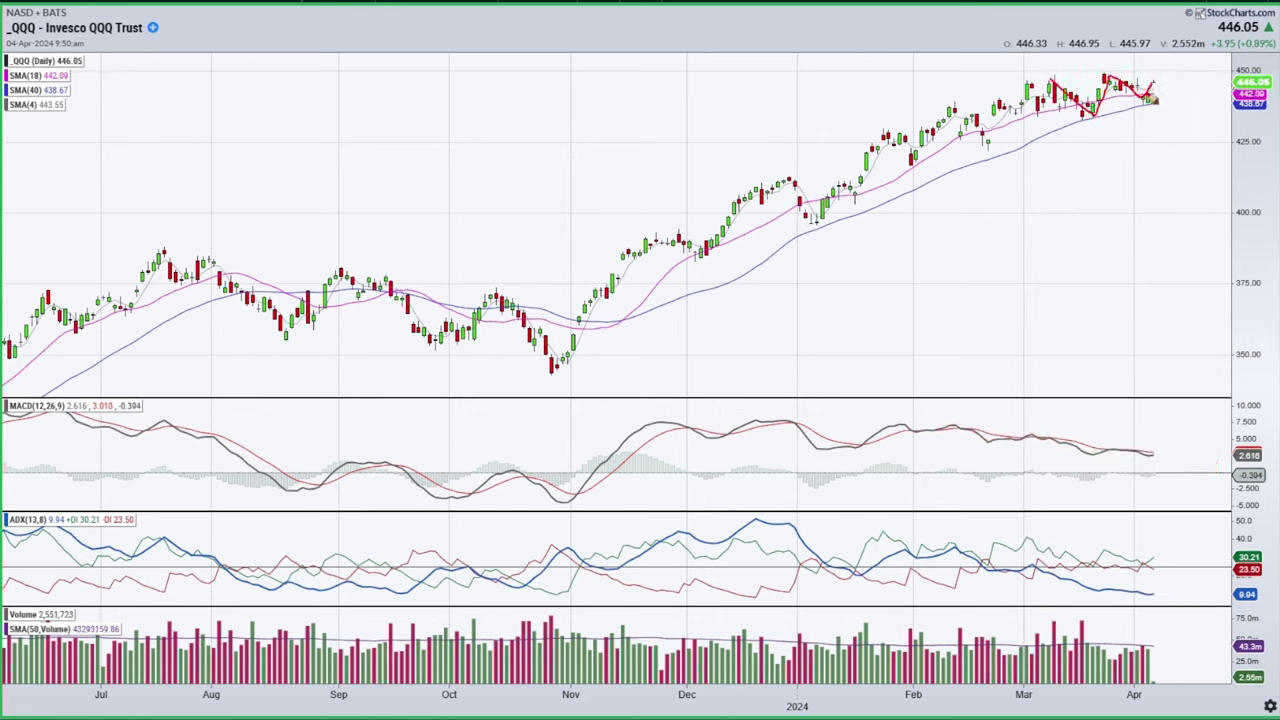
{"action": "mouse_move", "coordinate": [1152, 103]}
{"action": "left_mouse_down"}
{"action": "mouse_move", "coordinate": [1168, 93]}
{"action": "mouse_move", "coordinate": [1154, 44]}
{"action": "mouse_move", "coordinate": [1161, 64]}
{"action": "left_mouse_up"}
{"action": "key", "text": "e"}
{"action": "key", "text": "e"}
Sketch a sideways daily price range and breakout with matching ADX and MACD projections, and clear the drawing.
{"action": "mouse_move", "coordinate": [1154, 106]}
{"action": "left_mouse_down"}
{"action": "mouse_move", "coordinate": [1166, 86]}
{"action": "mouse_move", "coordinate": [1207, 94]}
{"action": "left_mouse_up"}
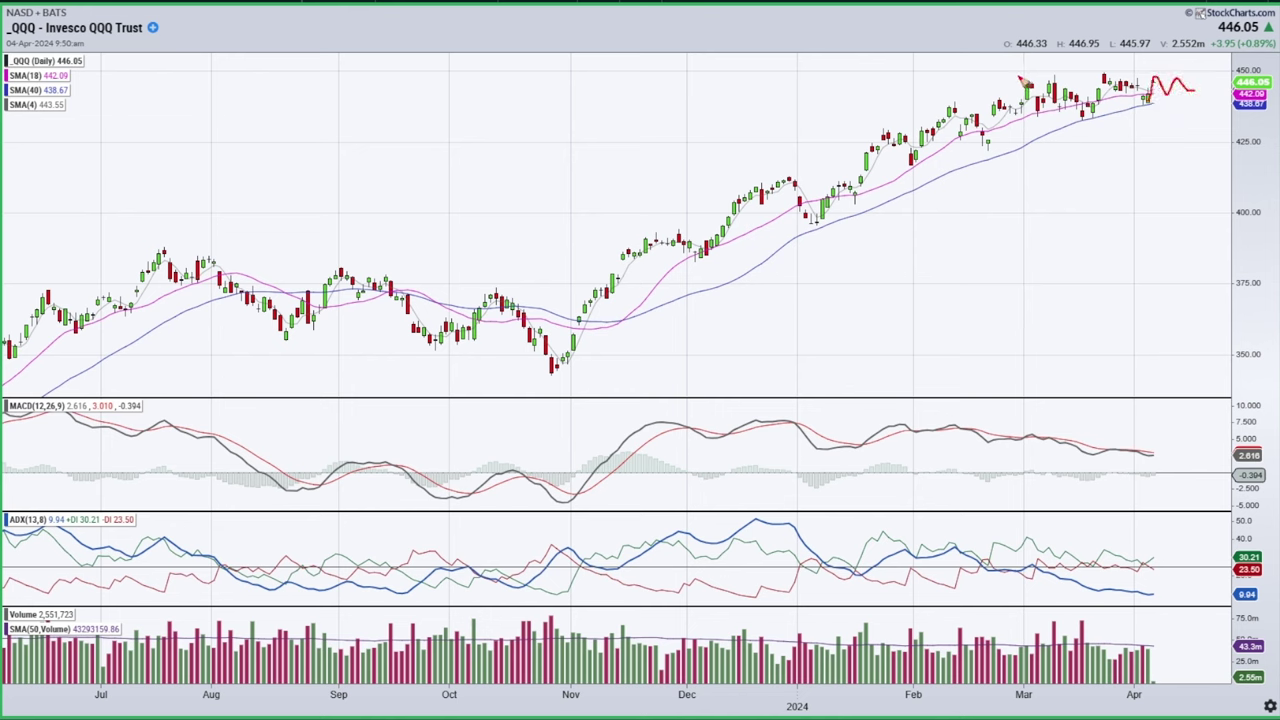
{"action": "left_click_drag", "start_coordinate": [1020, 76], "coordinate": [1198, 76]}
{"action": "left_click_drag", "start_coordinate": [1039, 118], "coordinate": [1186, 118]}
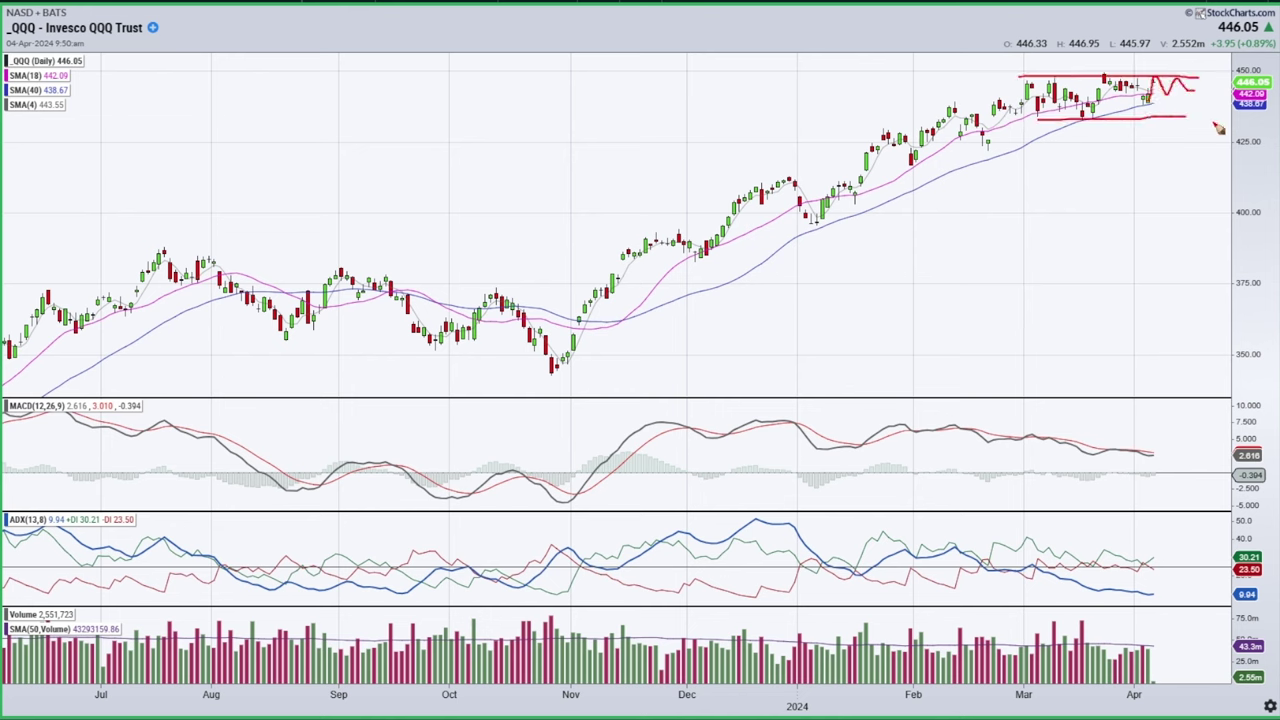
{"action": "left_click_drag", "start_coordinate": [1131, 592], "coordinate": [1206, 590]}
{"action": "left_click_drag", "start_coordinate": [1140, 452], "coordinate": [1193, 462]}
{"action": "left_click_drag", "start_coordinate": [1194, 96], "coordinate": [1201, 54]}
{"action": "key", "text": "Escape"}
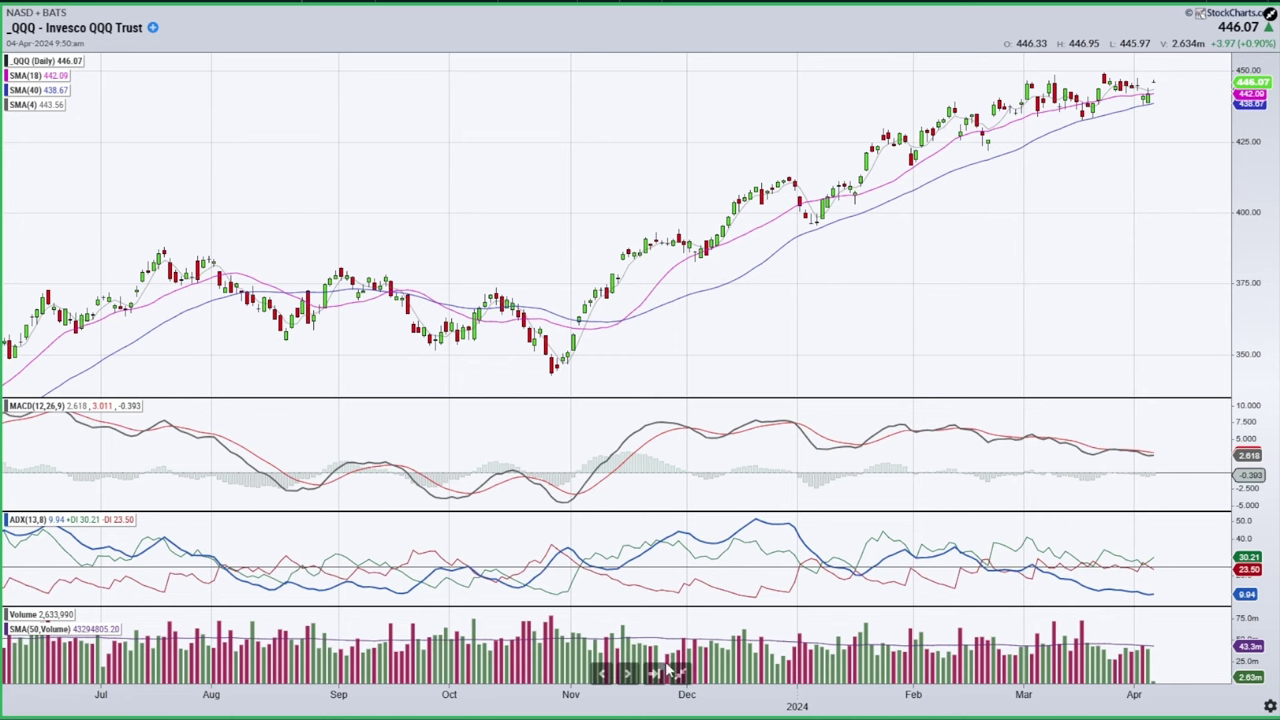
Return to the five-chart view, and mark and erase the latest upward move on the 60-minute chart.
{"action": "left_click", "coordinate": [679, 673]}
{"action": "scroll", "coordinate": [994, 77], "scroll_direction": "up", "scroll_amount": 3}
{"action": "left_click", "coordinate": [694, 126]}
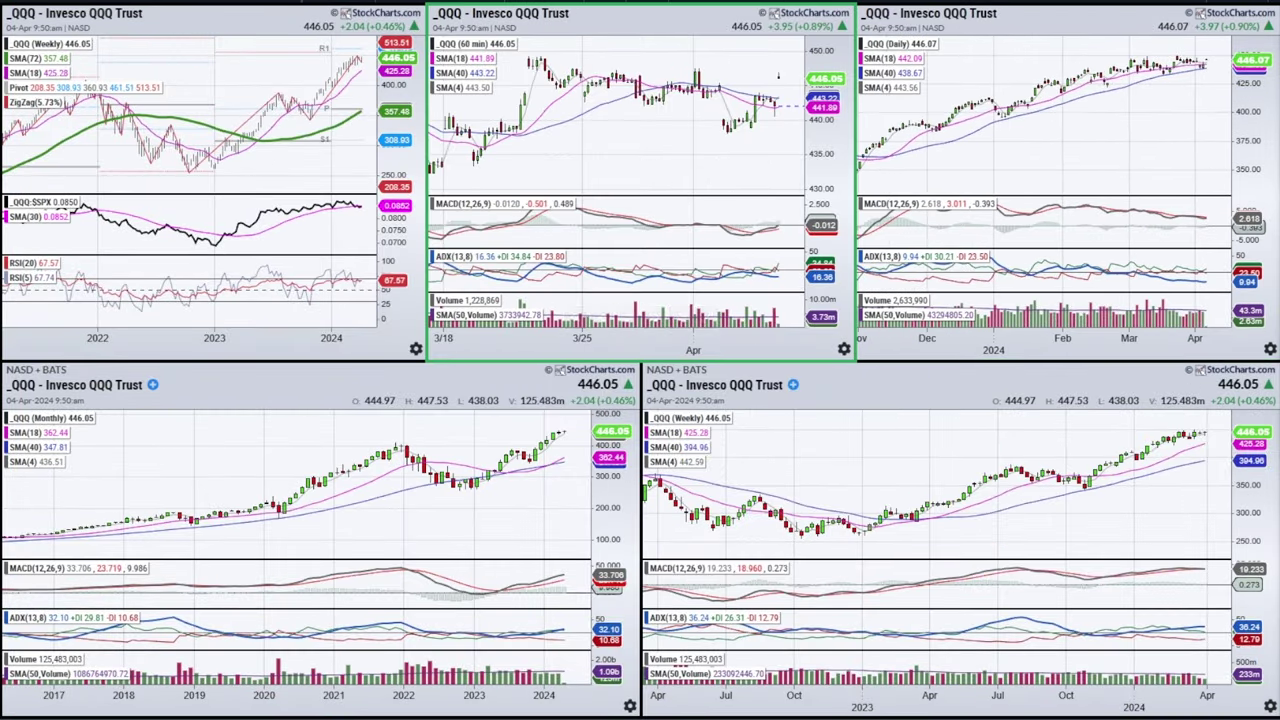
{"action": "left_click_drag", "start_coordinate": [779, 99], "coordinate": [786, 76]}
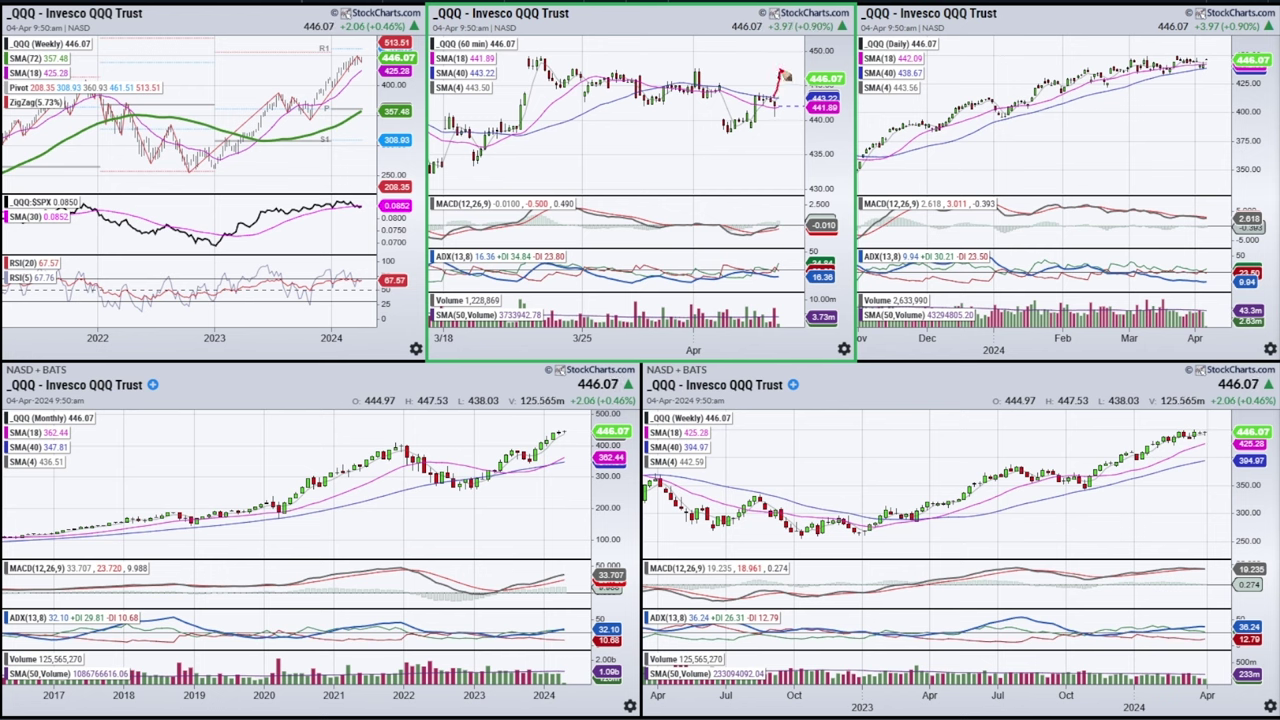
{"action": "left_click_drag", "start_coordinate": [798, 93], "coordinate": [812, 65]}
{"action": "key", "text": "e"}
Trace the early April drop on the 60-minute chart, circle the ADX beneath it, and erase both markings.
{"action": "left_click_drag", "start_coordinate": [711, 83], "coordinate": [733, 139]}
{"action": "mouse_move", "coordinate": [731, 261]}
{"action": "left_mouse_down"}
{"action": "mouse_move", "coordinate": [750, 274]}
{"action": "mouse_move", "coordinate": [722, 258]}
{"action": "left_mouse_up"}
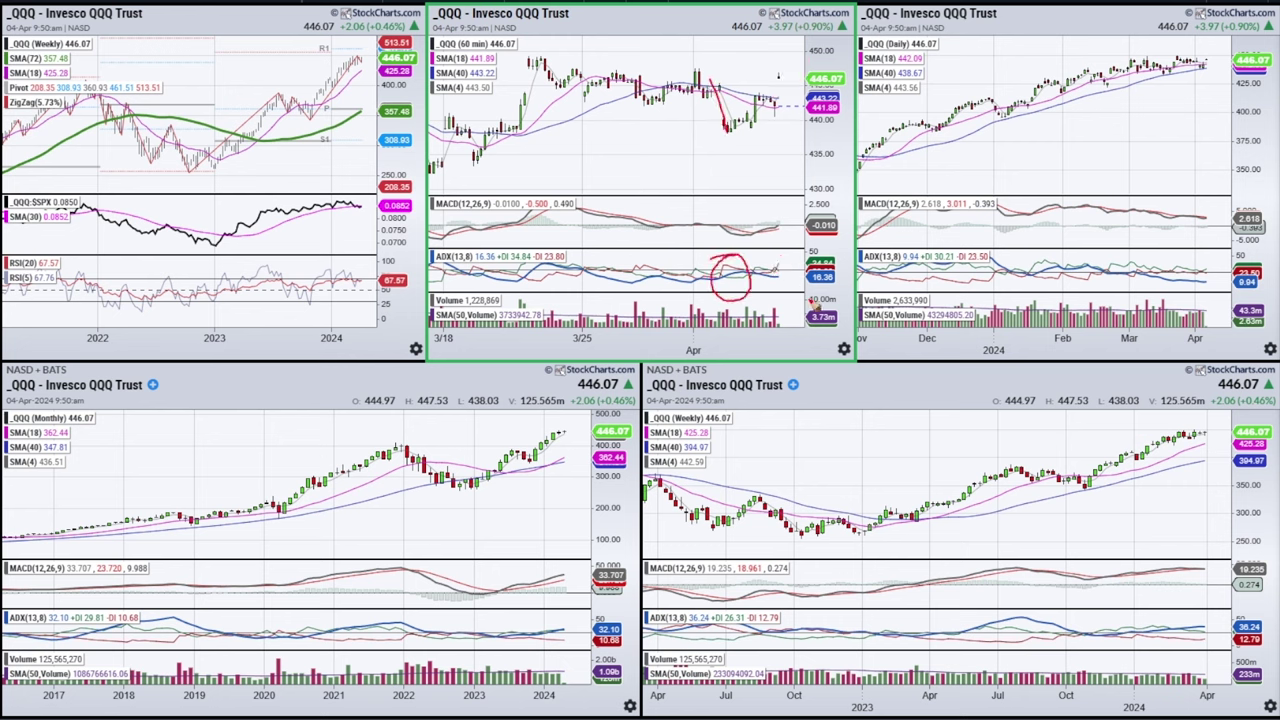
{"action": "key", "text": "e"}
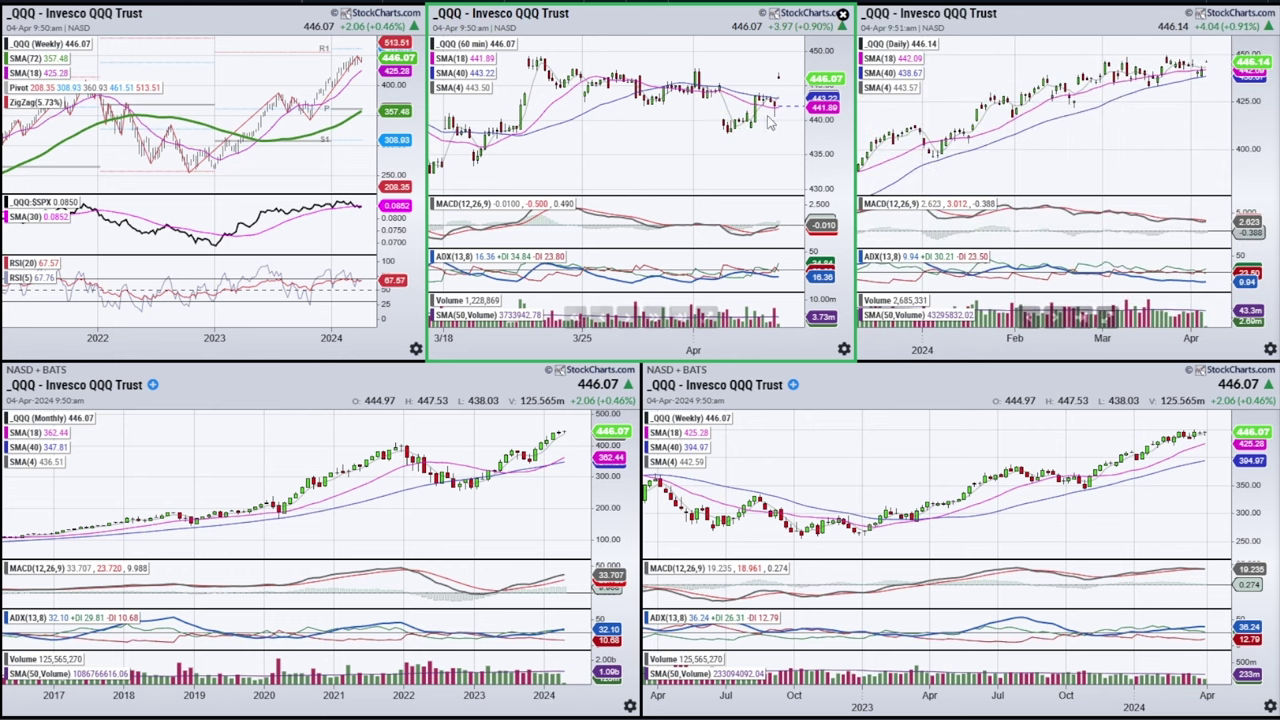
Examine the enlarged weekly relative strength charts of IWM and QQQ in turn, returning to the five-chart view.
{"action": "key", "text": "space"}
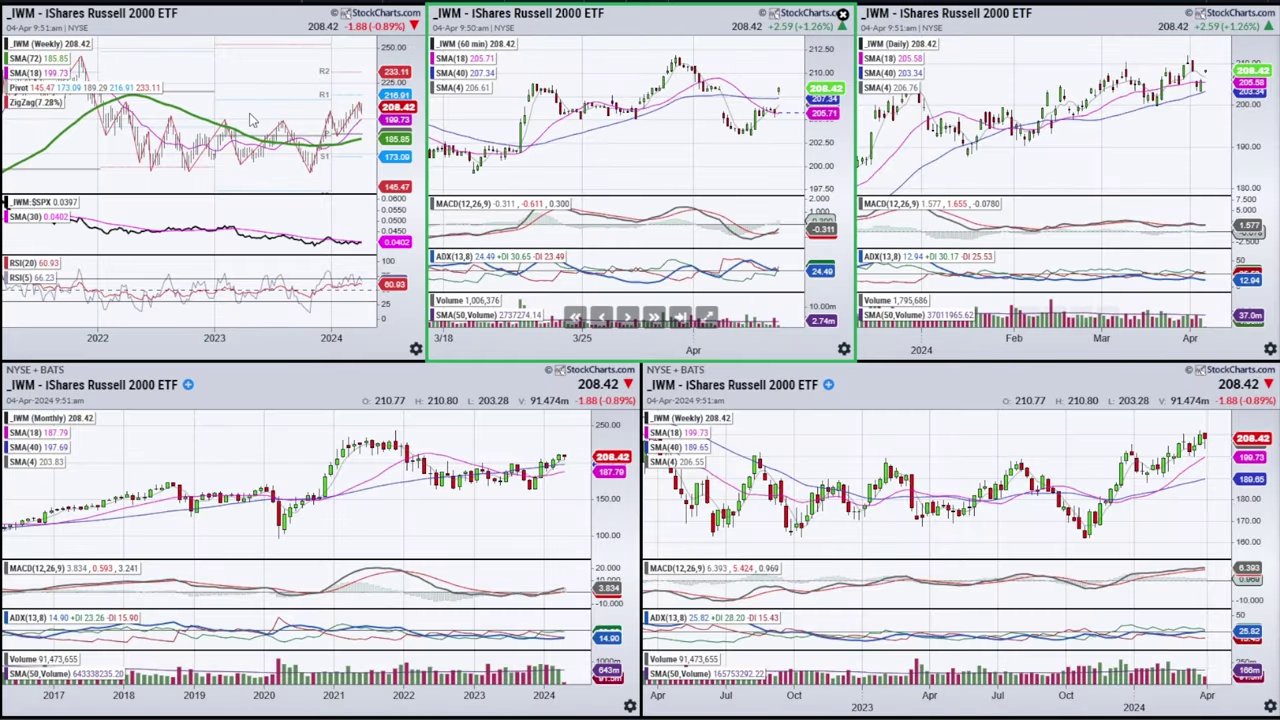
{"action": "left_click", "coordinate": [249, 118]}
{"action": "left_click", "coordinate": [253, 316]}
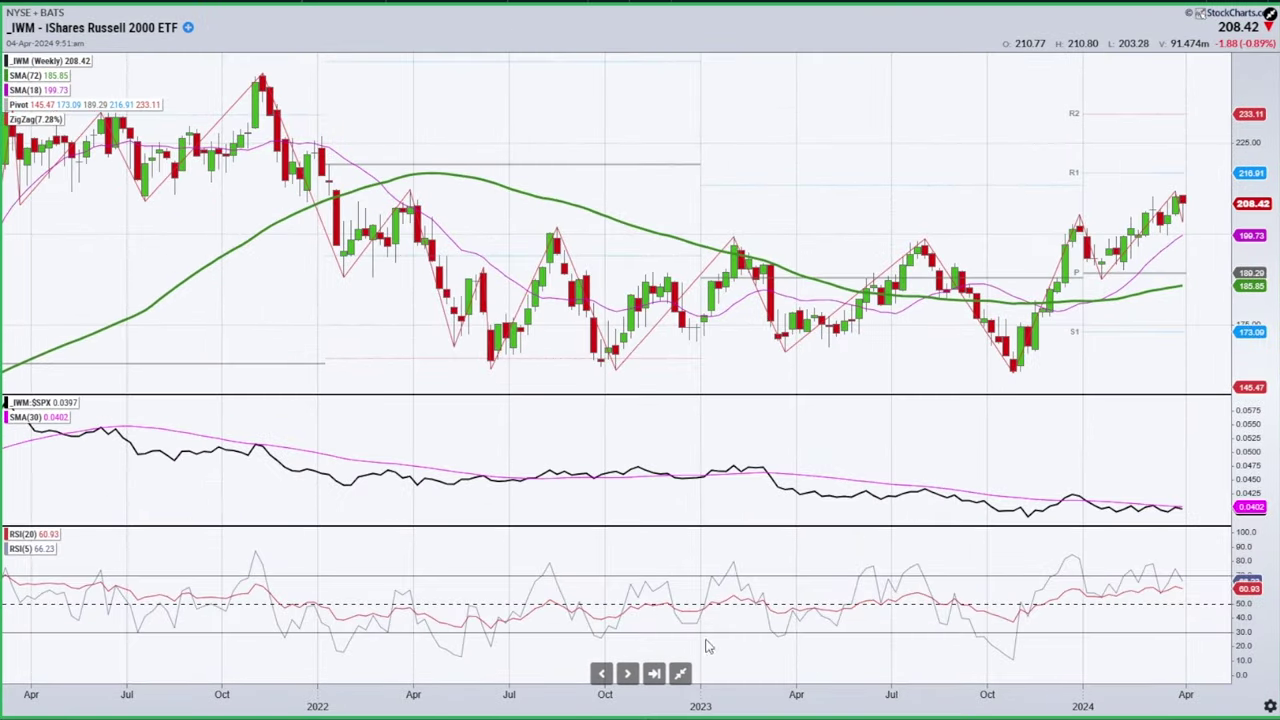
{"action": "left_click", "coordinate": [680, 673]}
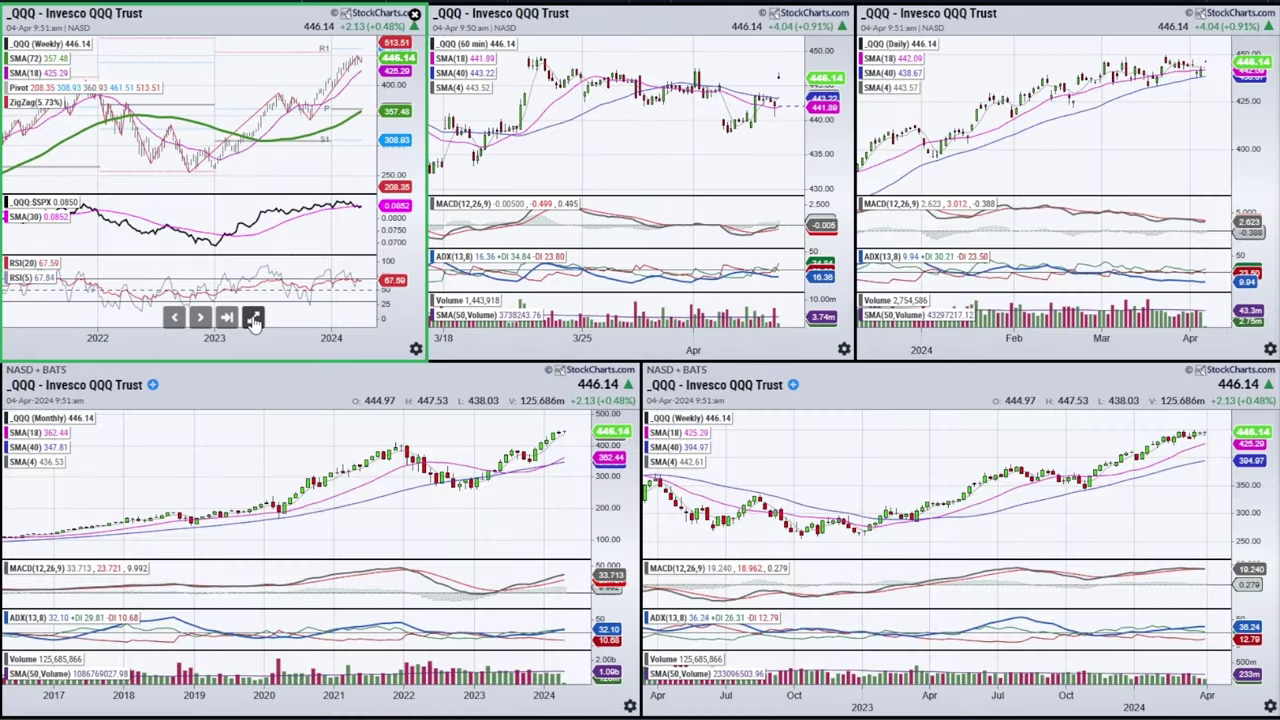
{"action": "left_click", "coordinate": [255, 318]}
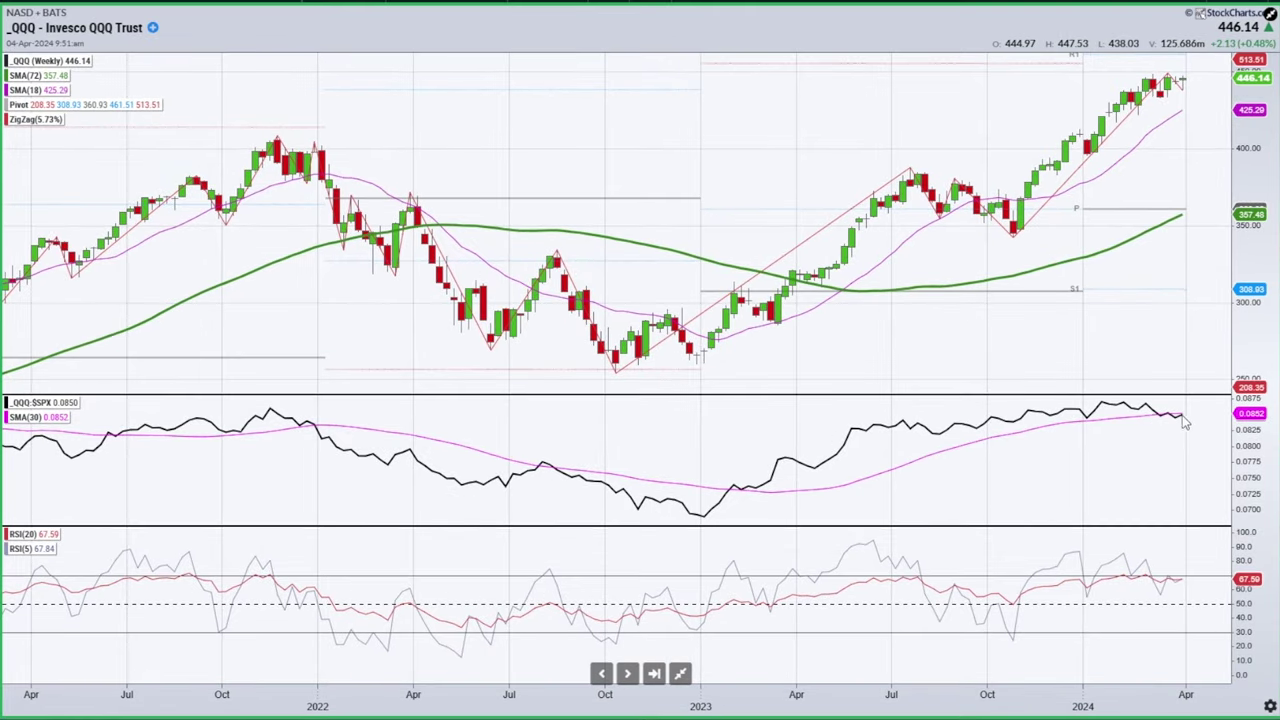
{"action": "left_click", "coordinate": [680, 673]}
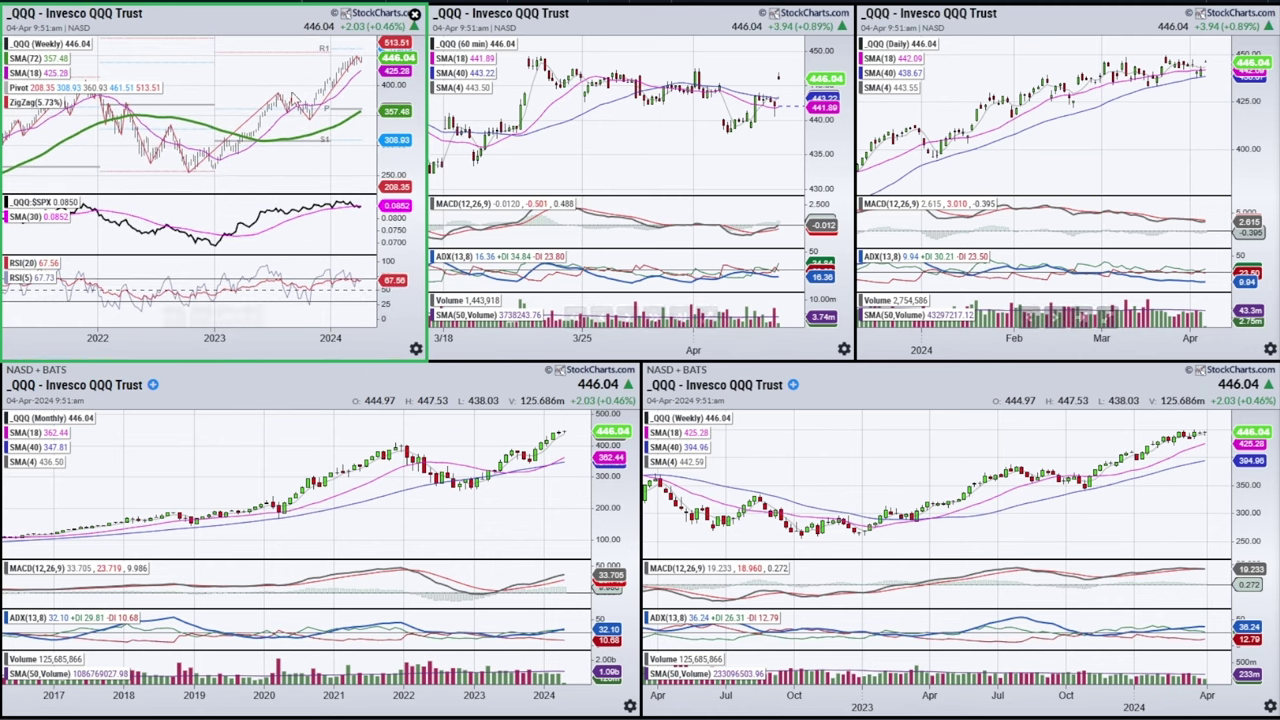
Switch the layout to Baidu (BIDU) and enlarge its monthly chart with the history extended back to 2015.
{"action": "scroll", "coordinate": [288, 90], "scroll_direction": "up", "scroll_amount": 2}
{"action": "scroll", "coordinate": [337, 193], "scroll_direction": "down", "scroll_amount": 1}
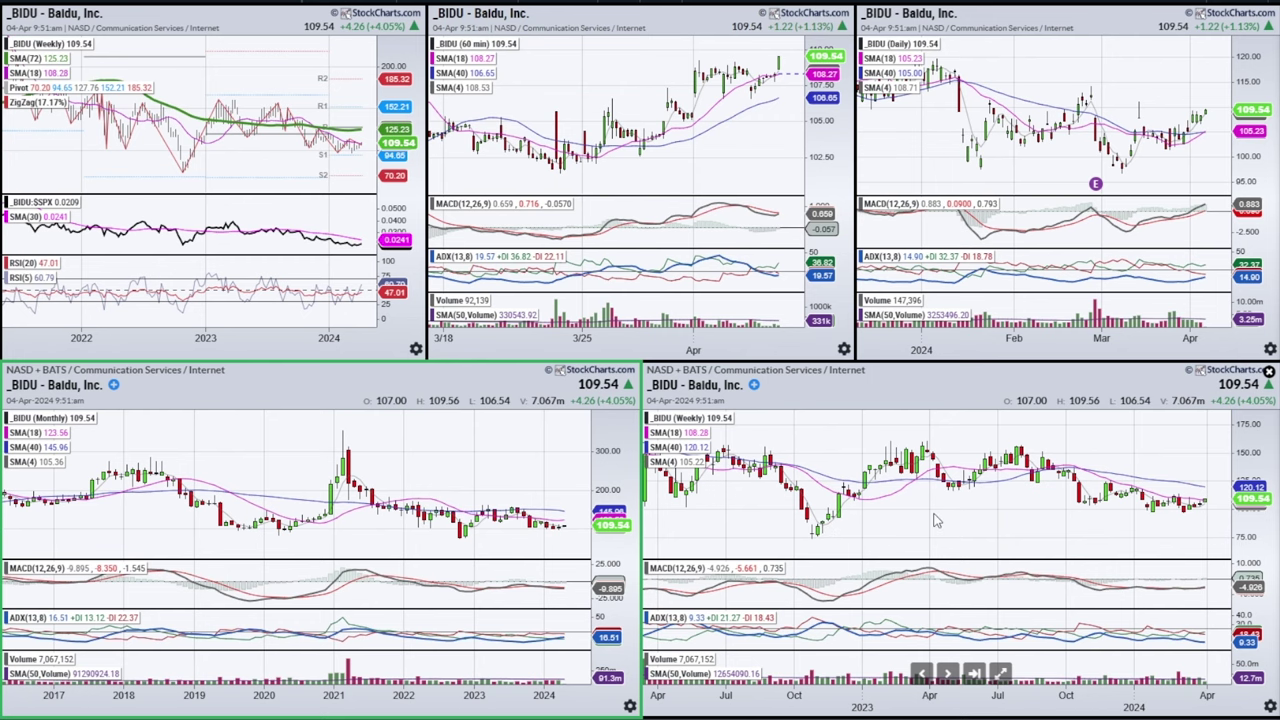
{"action": "scroll", "coordinate": [935, 519], "scroll_direction": "down", "scroll_amount": 3}
{"action": "scroll", "coordinate": [465, 480], "scroll_direction": "down", "scroll_amount": 3}
{"action": "left_click", "coordinate": [359, 673]}
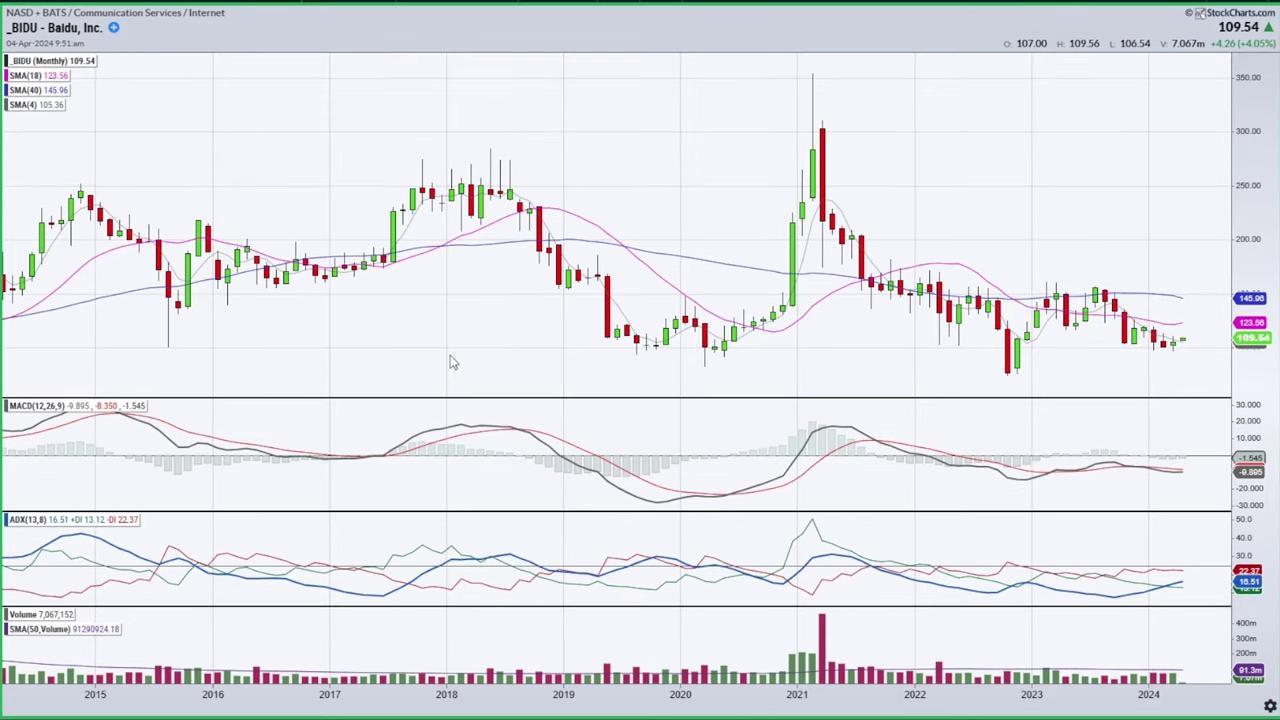
Draw a support line at about 100 on Baidu's monthly chart, circle the lows along it, and return cleared to the five-chart view.
{"action": "left_click_drag", "start_coordinate": [578, 348], "coordinate": [1200, 348]}
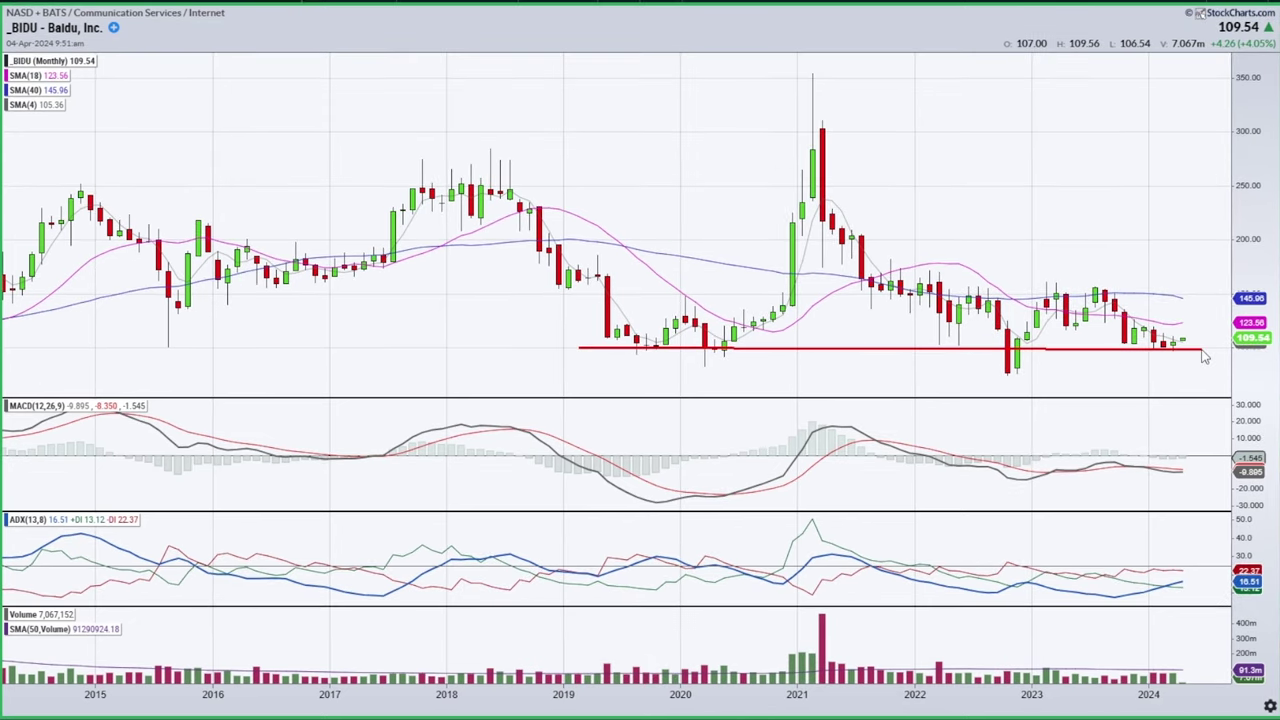
{"action": "mouse_move", "coordinate": [638, 350]}
{"action": "left_mouse_down"}
{"action": "mouse_move", "coordinate": [718, 332]}
{"action": "mouse_move", "coordinate": [724, 344]}
{"action": "left_mouse_up"}
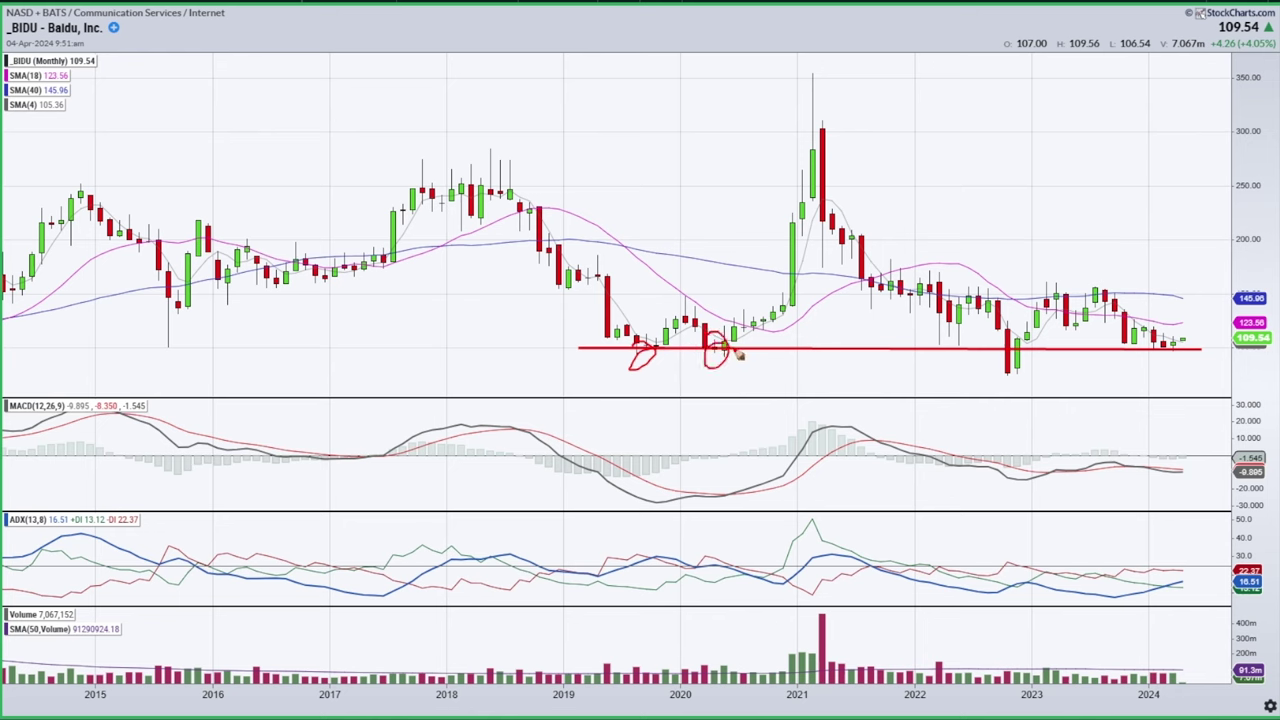
{"action": "mouse_move", "coordinate": [1008, 355]}
{"action": "left_mouse_down"}
{"action": "mouse_move", "coordinate": [1026, 345]}
{"action": "mouse_move", "coordinate": [1023, 355]}
{"action": "left_mouse_up"}
{"action": "mouse_move", "coordinate": [1162, 353]}
{"action": "left_mouse_down"}
{"action": "mouse_move", "coordinate": [1186, 344]}
{"action": "mouse_move", "coordinate": [1150, 346]}
{"action": "left_mouse_up"}
{"action": "key", "text": "Escape"}
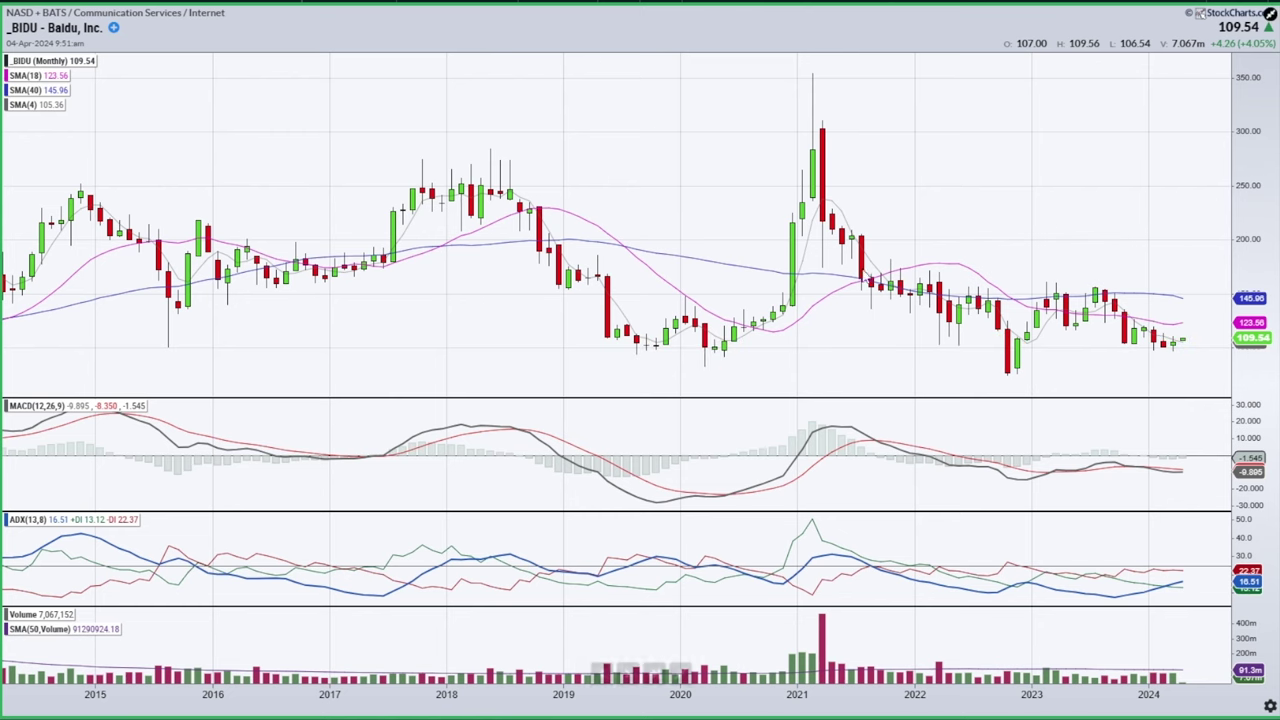
{"action": "left_click", "coordinate": [680, 674]}
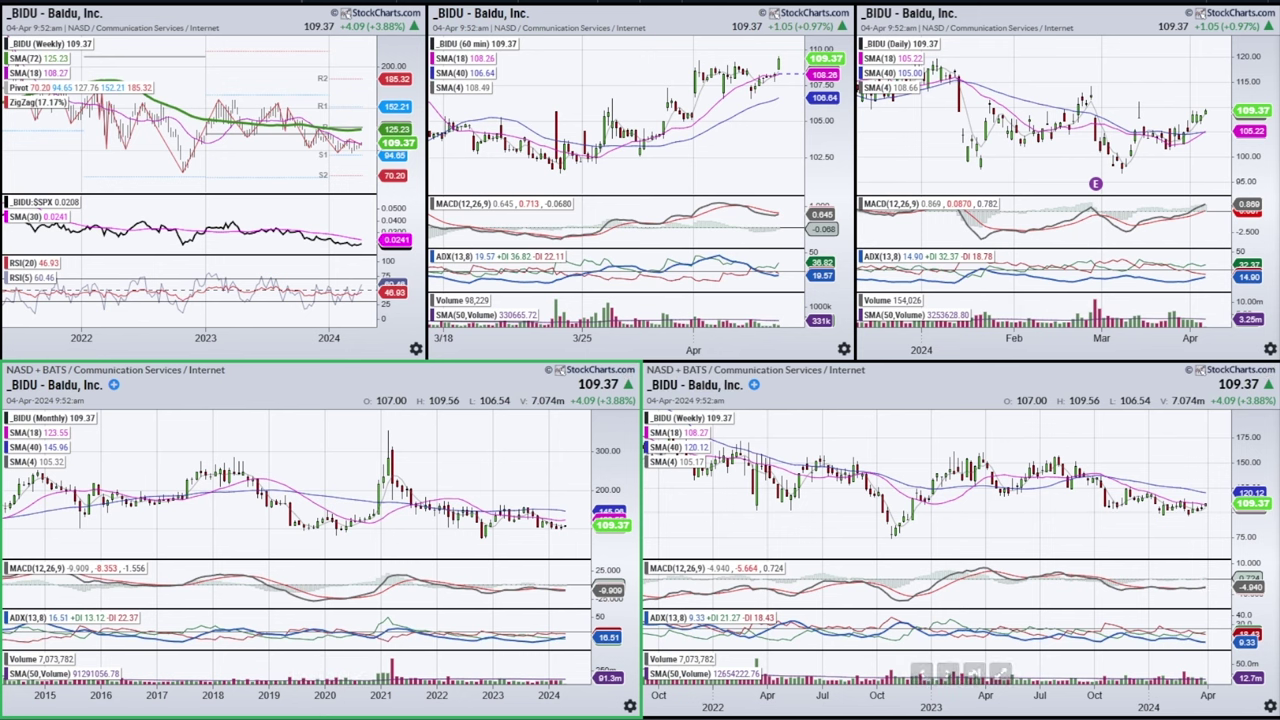
Switch the layout to Amgen (AMGN), and mark the 2024 peak and the range since 2020 beneath it on the monthly chart.
{"action": "key", "text": "space"}
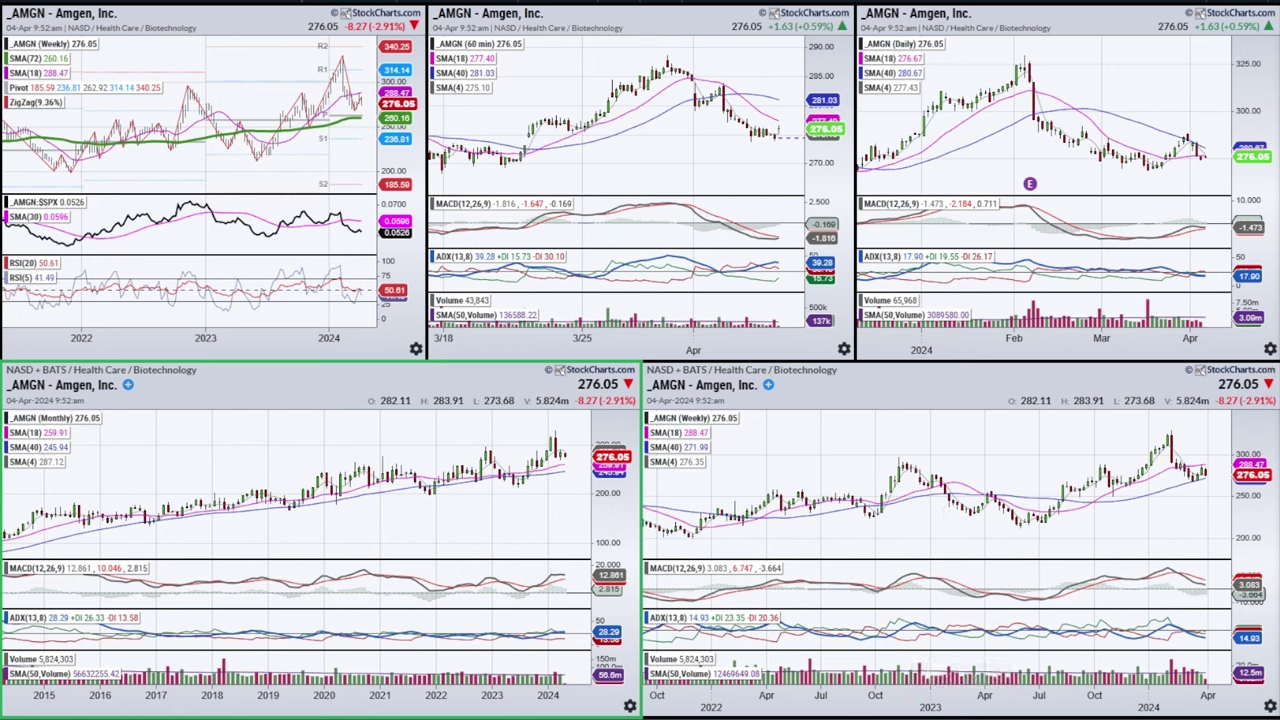
{"action": "mouse_move", "coordinate": [557, 436]}
{"action": "left_mouse_down"}
{"action": "mouse_move", "coordinate": [560, 464]}
{"action": "mouse_move", "coordinate": [551, 432]}
{"action": "left_mouse_up"}
{"action": "left_click_drag", "start_coordinate": [327, 455], "coordinate": [592, 456]}
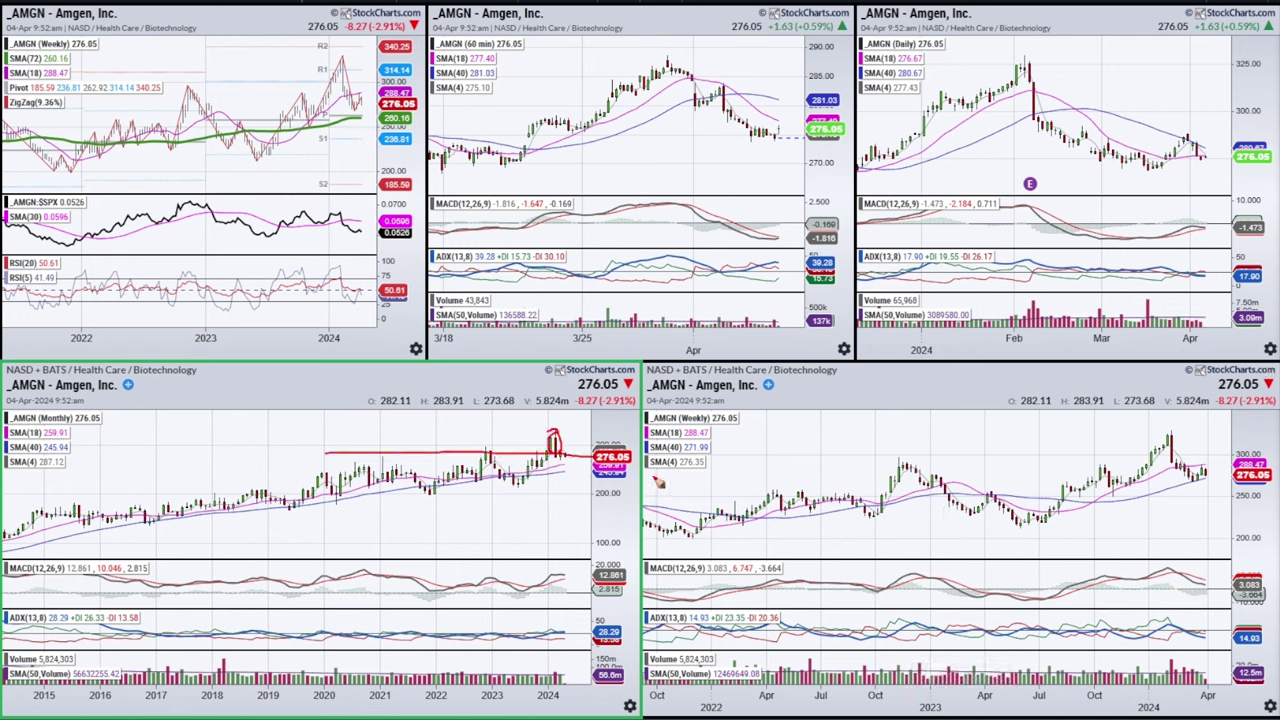
{"action": "mouse_move", "coordinate": [335, 462]}
{"action": "left_mouse_down"}
{"action": "mouse_move", "coordinate": [581, 495]}
{"action": "mouse_move", "coordinate": [368, 490]}
{"action": "left_mouse_up"}
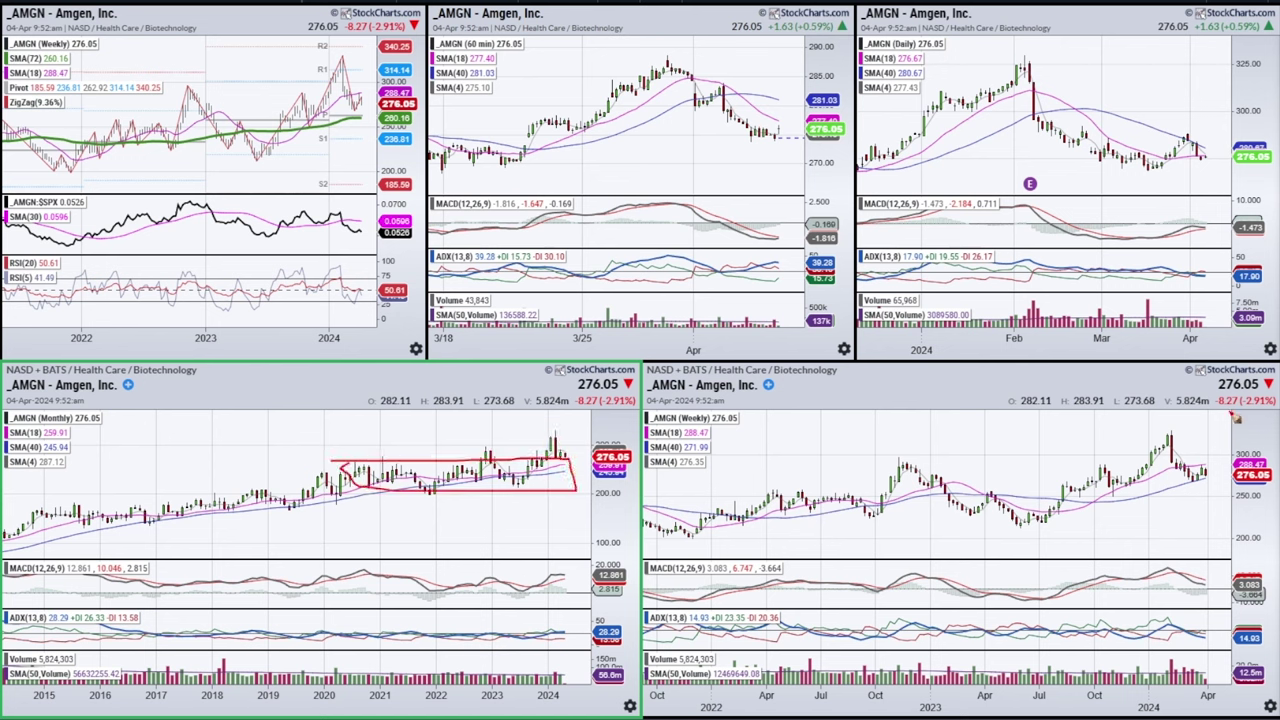
Mark the 2024 peak and horizontal levels at about 308 and 300 on Amgen's weekly chart, enlarging it, and return cleared to the five-chart view.
{"action": "mouse_move", "coordinate": [1159, 438]}
{"action": "left_mouse_down"}
{"action": "mouse_move", "coordinate": [1181, 467]}
{"action": "mouse_move", "coordinate": [1152, 438]}
{"action": "left_mouse_up"}
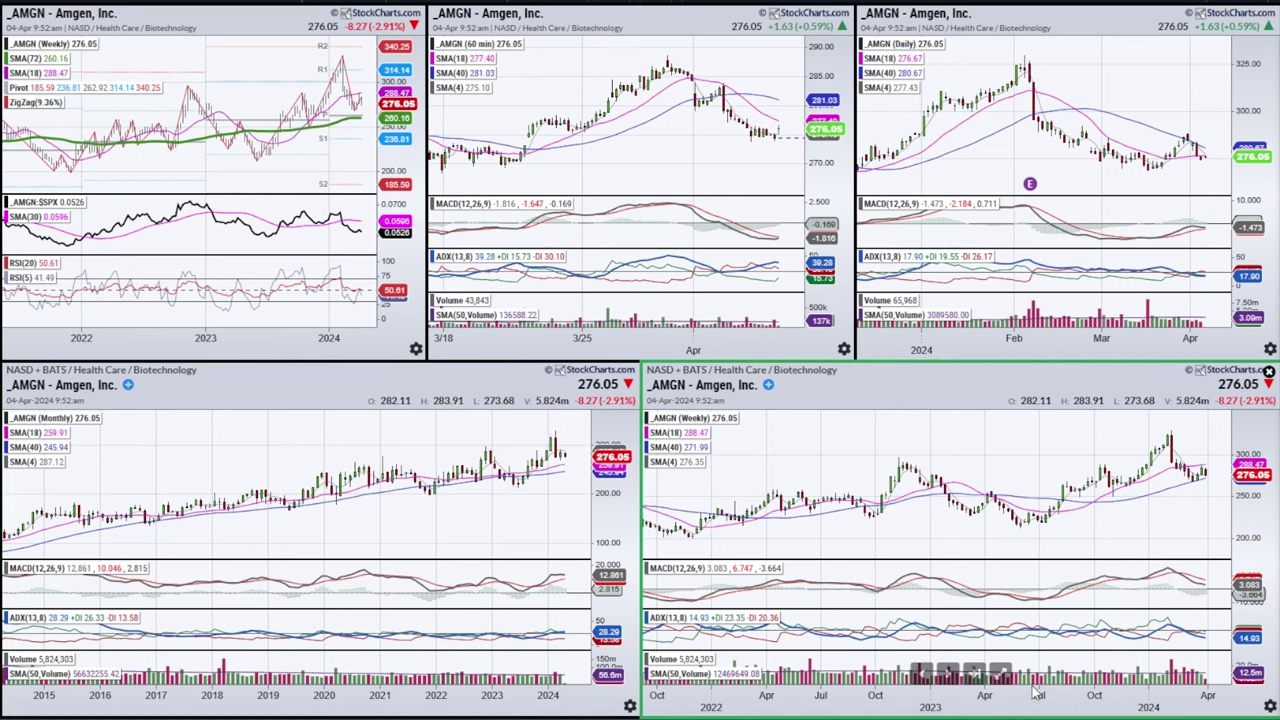
{"action": "left_click", "coordinate": [998, 674]}
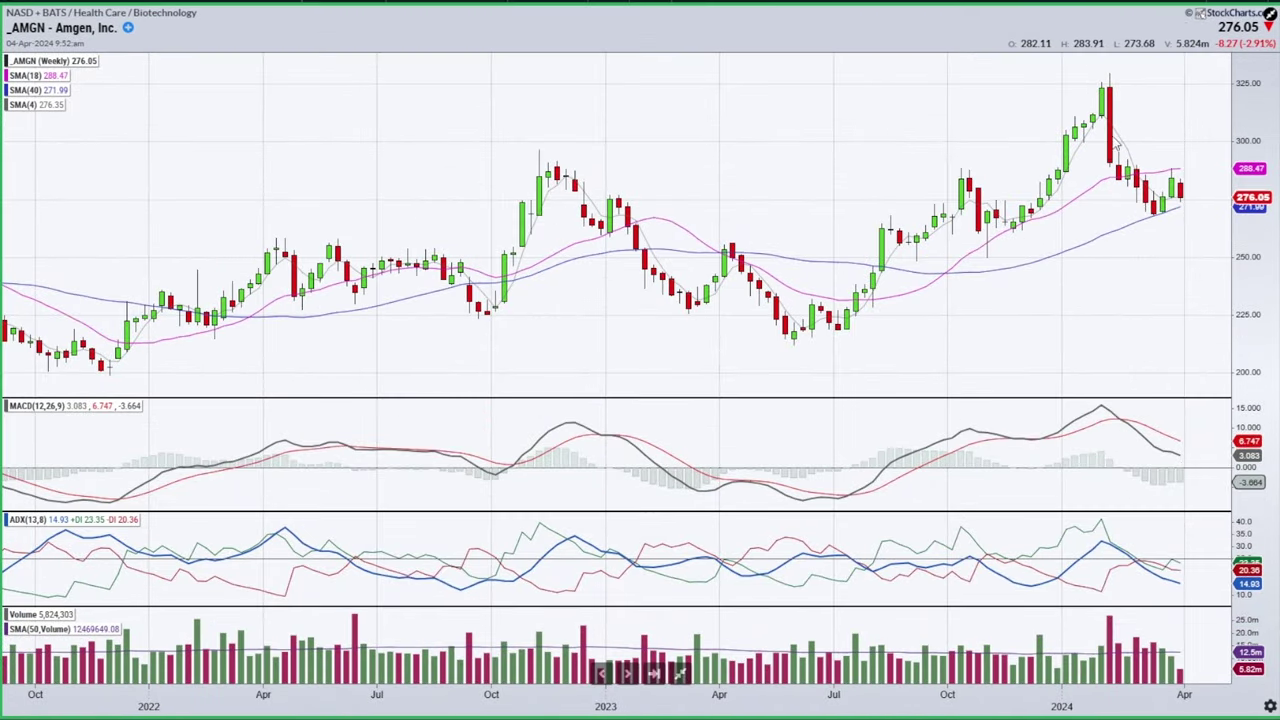
{"action": "left_click_drag", "start_coordinate": [1083, 128], "coordinate": [1214, 122]}
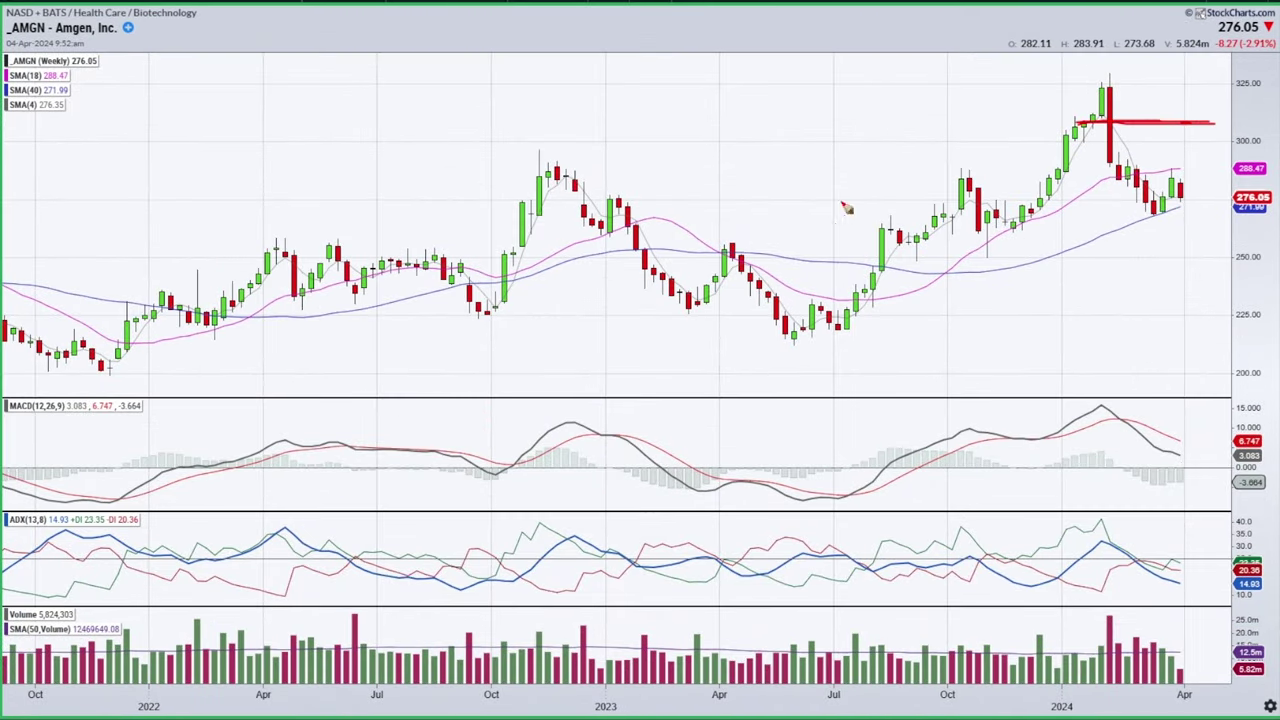
{"action": "left_click_drag", "start_coordinate": [515, 146], "coordinate": [1212, 138]}
{"action": "key", "text": "e"}
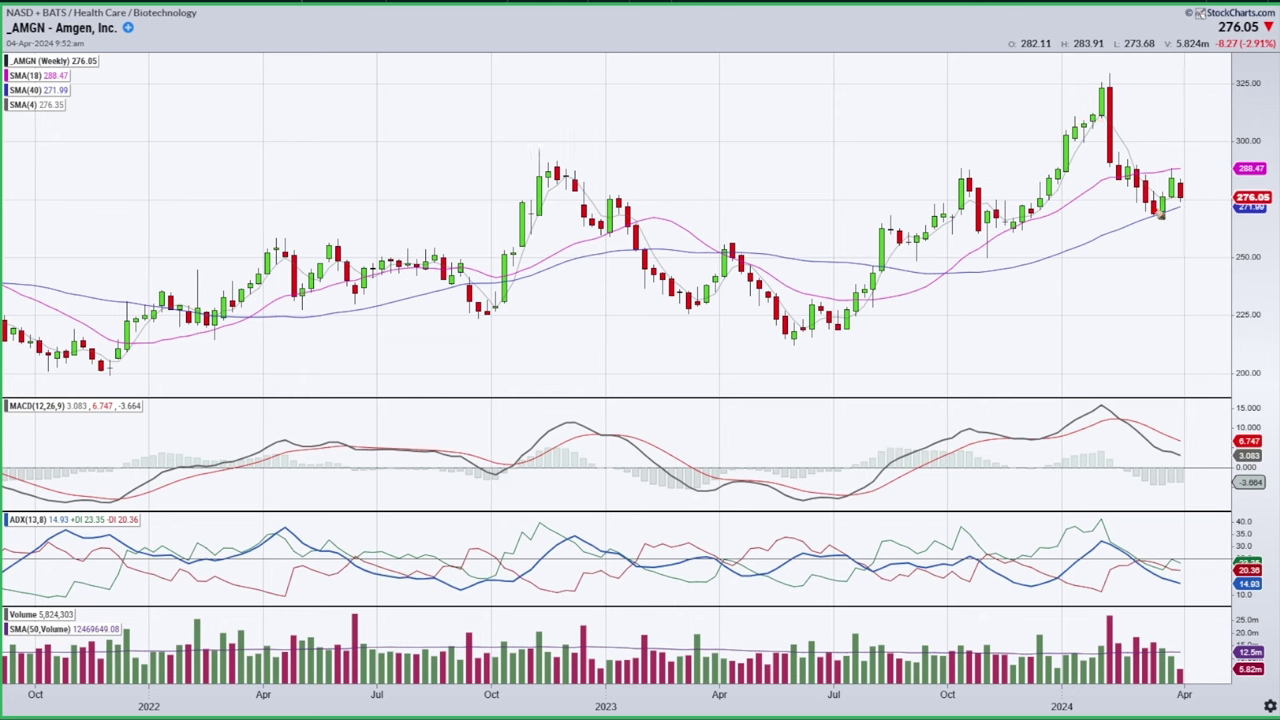
{"action": "key", "text": "Escape"}
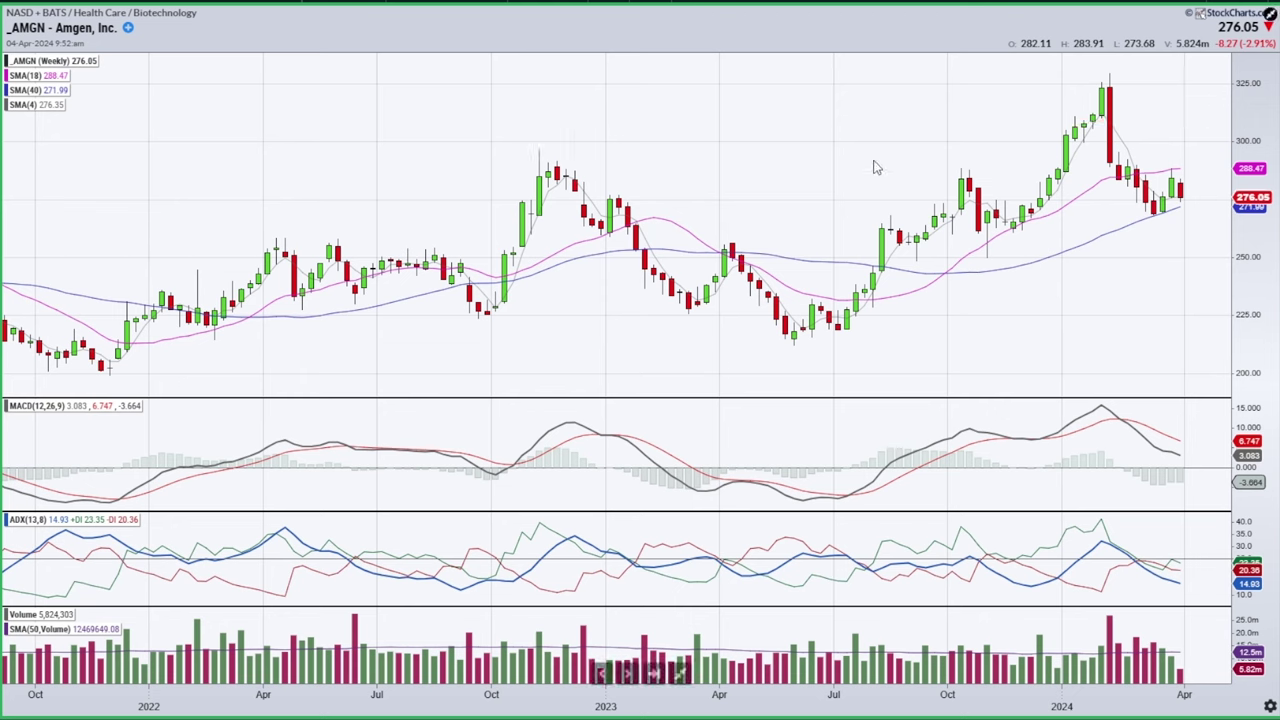
{"action": "left_click", "coordinate": [679, 673]}
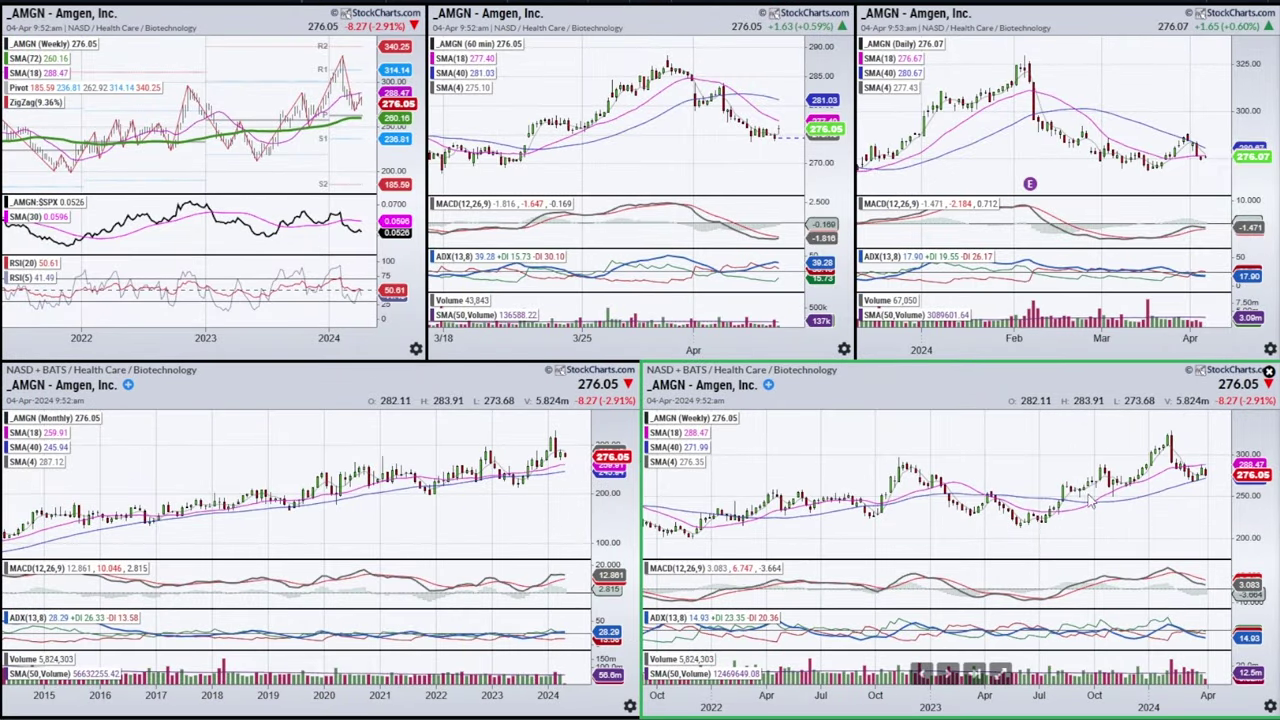
Switch the layout to DexCom (DXCM) and enlarge its monthly chart.
{"action": "left_click", "coordinate": [538, 460]}
{"action": "key", "text": "space"}
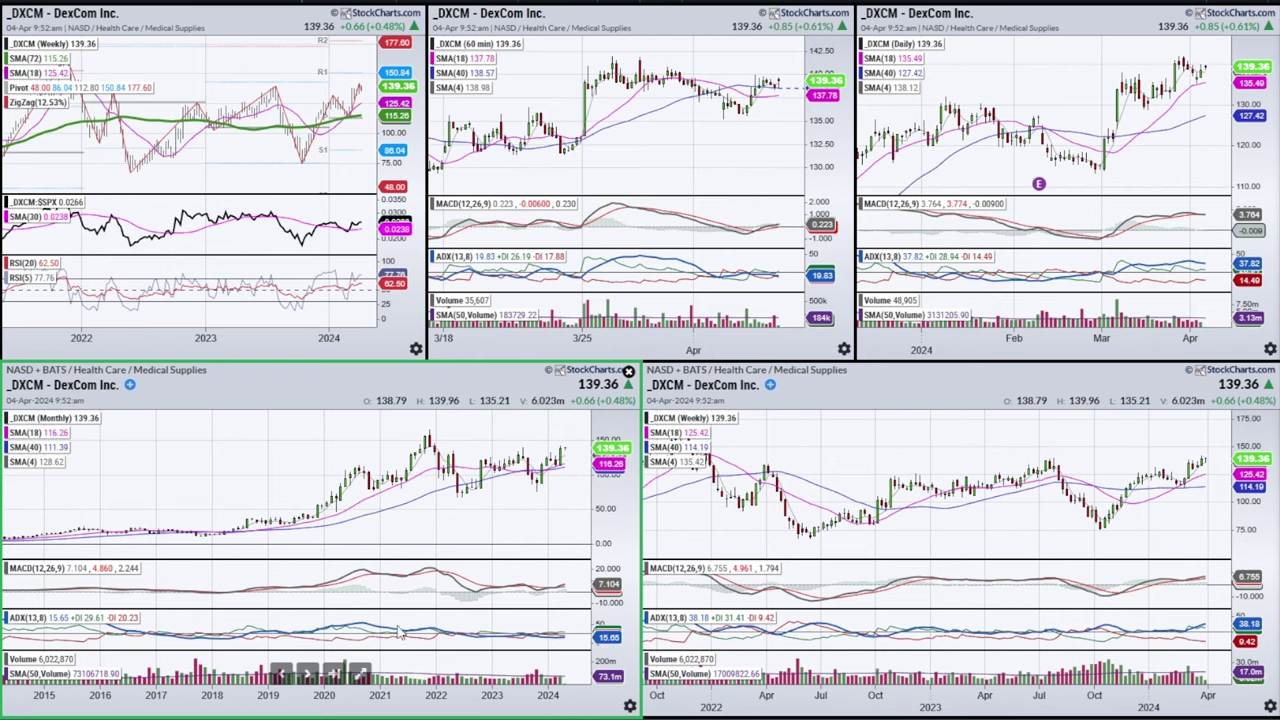
{"action": "left_click", "coordinate": [358, 672]}
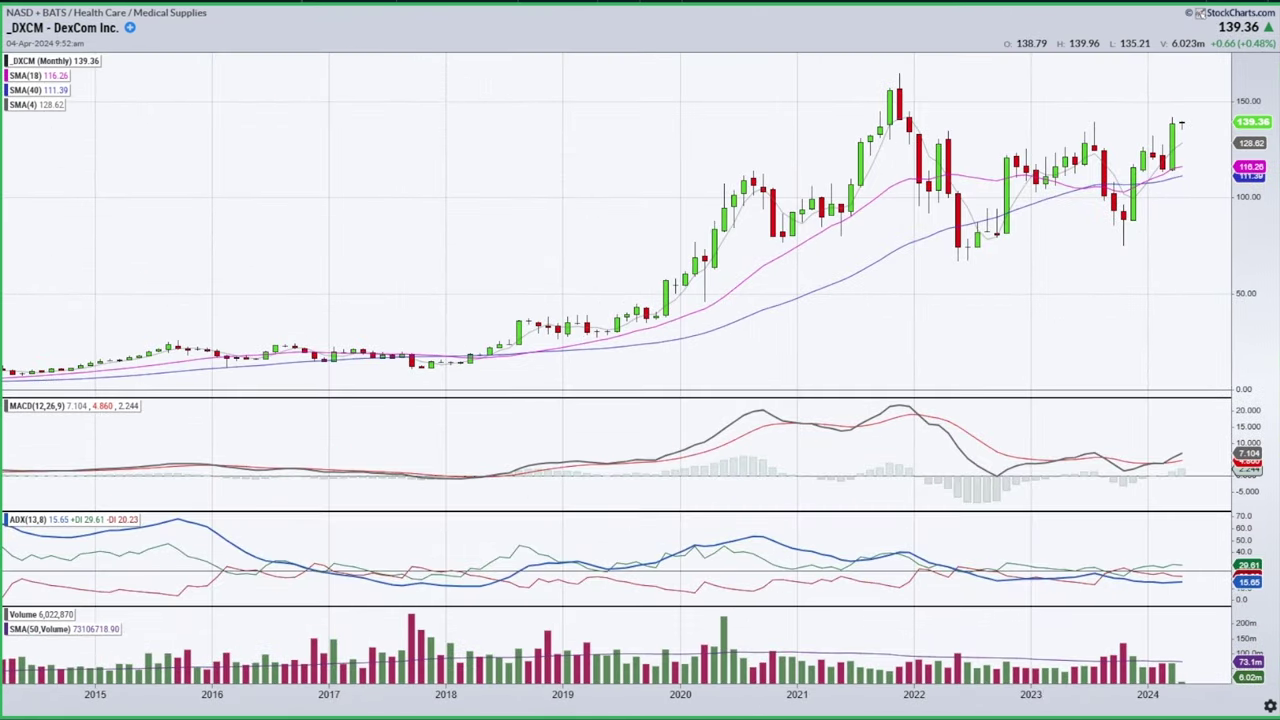
Mark the MACD lows at the zero line, the latest MACD upturn and the ADX stretch on DexCom's monthly chart, and erase the markings.
{"action": "left_click_drag", "start_coordinate": [984, 471], "coordinate": [1019, 470]}
{"action": "mouse_move", "coordinate": [1108, 468]}
{"action": "left_mouse_down"}
{"action": "mouse_move", "coordinate": [1164, 466]}
{"action": "mouse_move", "coordinate": [1172, 449]}
{"action": "left_mouse_up"}
{"action": "mouse_move", "coordinate": [1140, 563]}
{"action": "left_mouse_down"}
{"action": "mouse_move", "coordinate": [1162, 558]}
{"action": "mouse_move", "coordinate": [1140, 572]}
{"action": "mouse_move", "coordinate": [1150, 550]}
{"action": "left_mouse_up"}
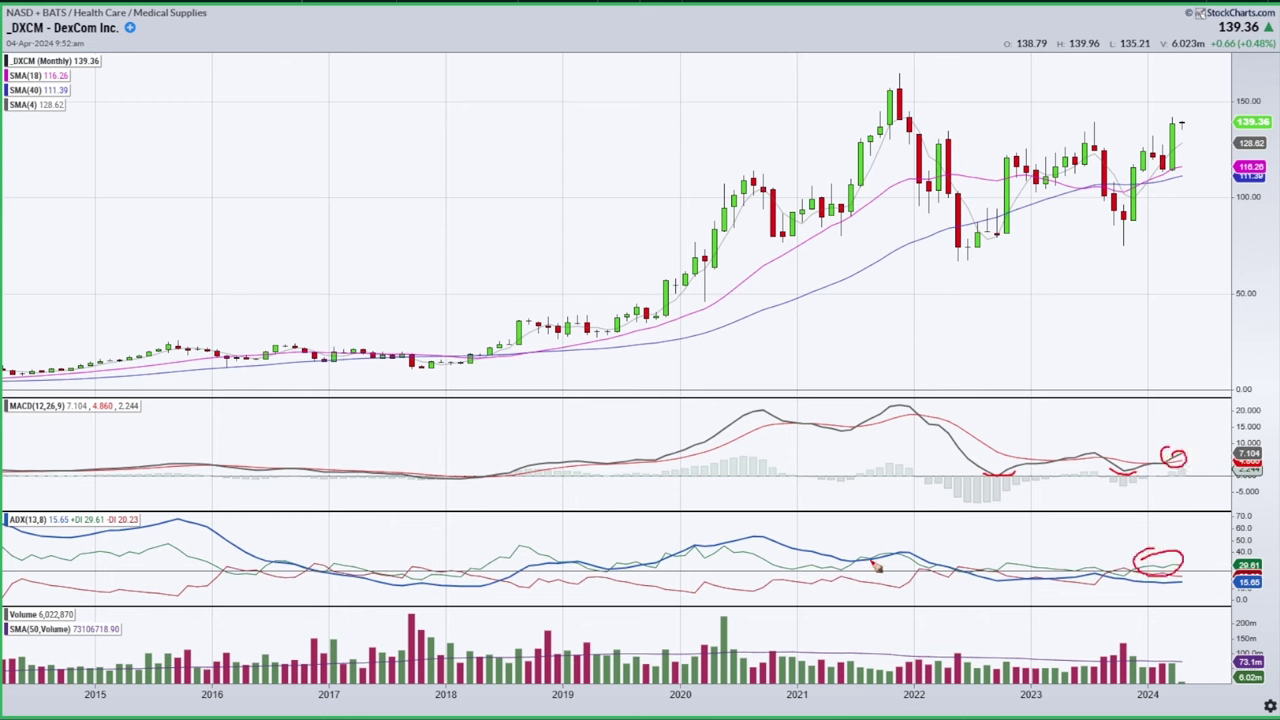
{"action": "left_click_drag", "start_coordinate": [840, 570], "coordinate": [1130, 577]}
{"action": "key", "text": "e"}
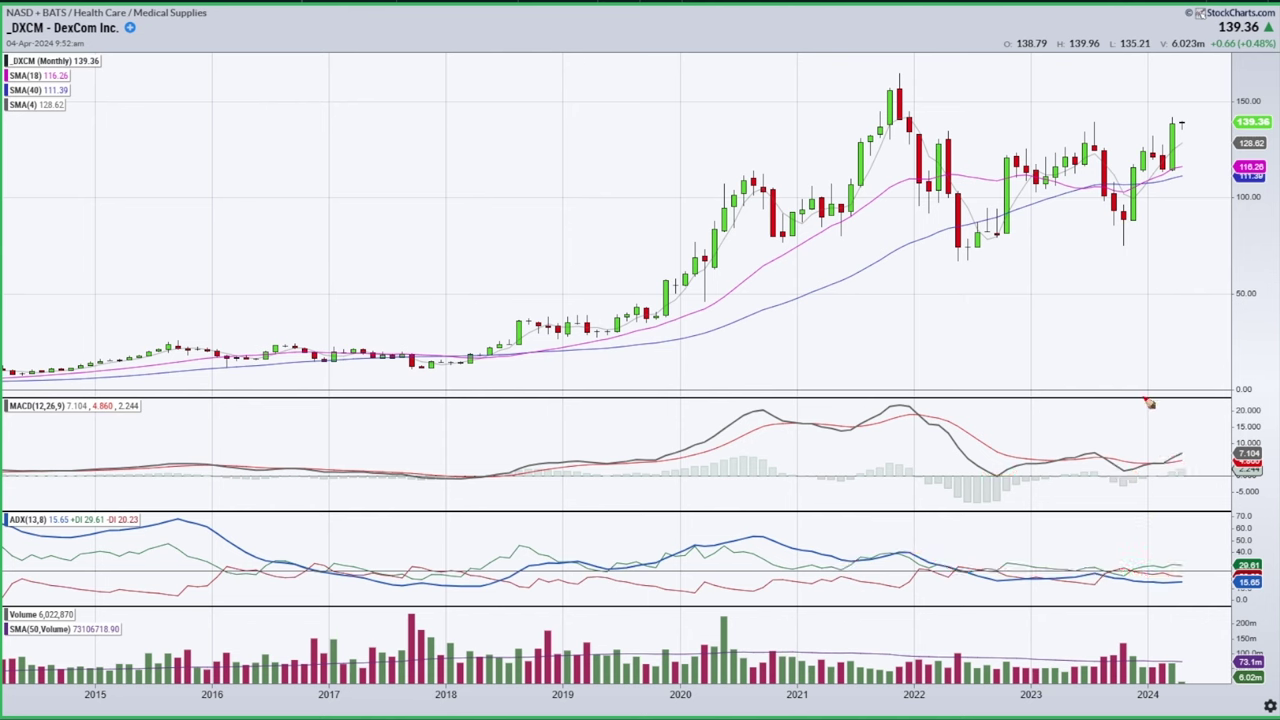
Circle the latest MACD reading and price candles on DexCom's monthly chart, erase both, and return to the five-chart view.
{"action": "mouse_move", "coordinate": [1183, 453]}
{"action": "left_mouse_down"}
{"action": "mouse_move", "coordinate": [952, 457]}
{"action": "mouse_move", "coordinate": [1185, 452]}
{"action": "left_mouse_up"}
{"action": "key", "text": "e"}
{"action": "mouse_move", "coordinate": [1176, 146]}
{"action": "left_mouse_down"}
{"action": "mouse_move", "coordinate": [1178, 115]}
{"action": "mouse_move", "coordinate": [1188, 180]}
{"action": "mouse_move", "coordinate": [1168, 122]}
{"action": "left_mouse_up"}
{"action": "key", "text": "e"}
{"action": "key", "text": "Escape"}
{"action": "left_click", "coordinate": [676, 674]}
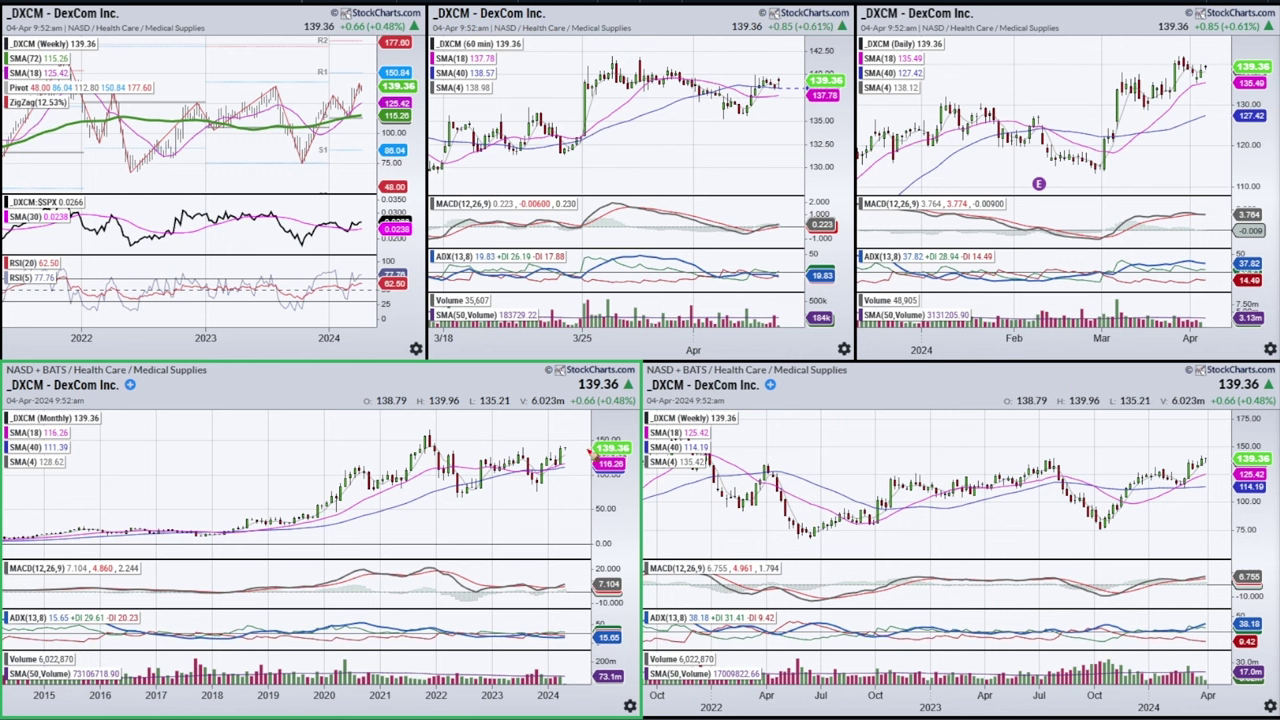
Draw a line through the mid-2023 high on DexCom's weekly chart, mark the latest daily and 60-minute price action, and erase the markings.
{"action": "left_click_drag", "start_coordinate": [1022, 460], "coordinate": [1226, 461]}
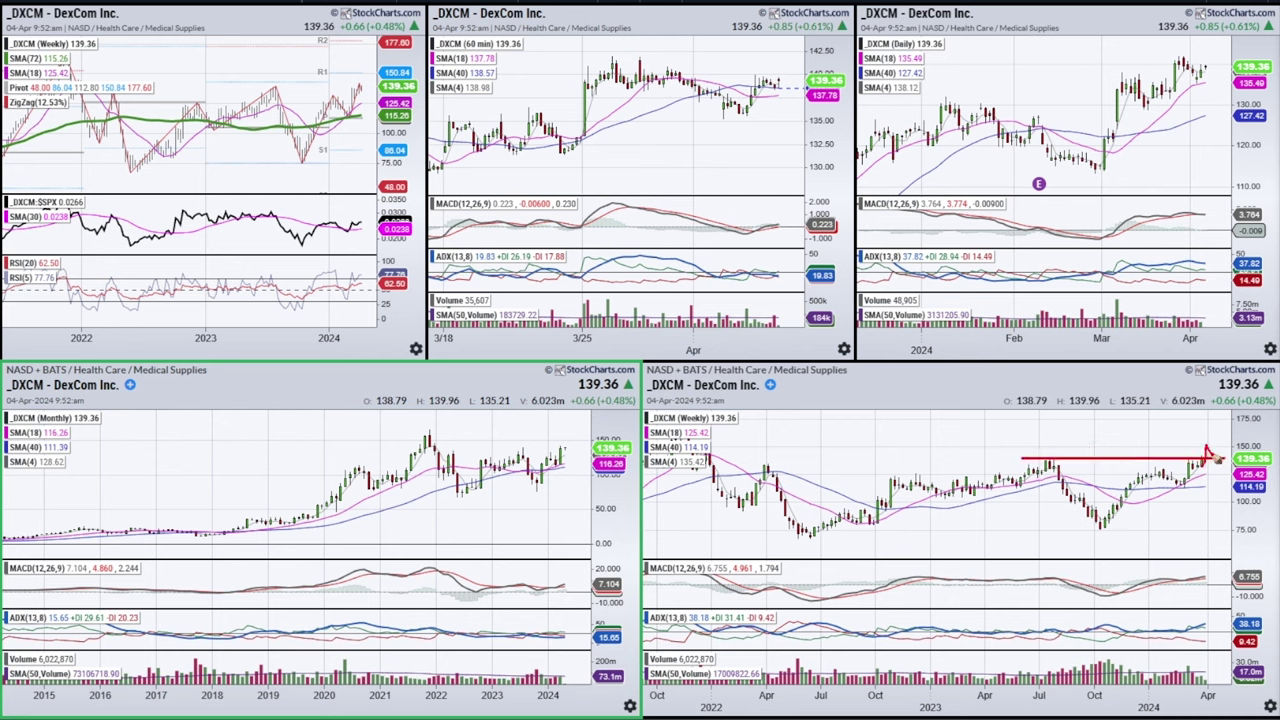
{"action": "mouse_move", "coordinate": [1206, 62]}
{"action": "left_mouse_down"}
{"action": "mouse_move", "coordinate": [1194, 72]}
{"action": "mouse_move", "coordinate": [1210, 64]}
{"action": "mouse_move", "coordinate": [1210, 78]}
{"action": "left_mouse_up"}
{"action": "key", "text": "e"}
{"action": "mouse_move", "coordinate": [756, 90]}
{"action": "left_mouse_down"}
{"action": "mouse_move", "coordinate": [790, 84]}
{"action": "mouse_move", "coordinate": [752, 96]}
{"action": "left_mouse_up"}
{"action": "key", "text": "e"}
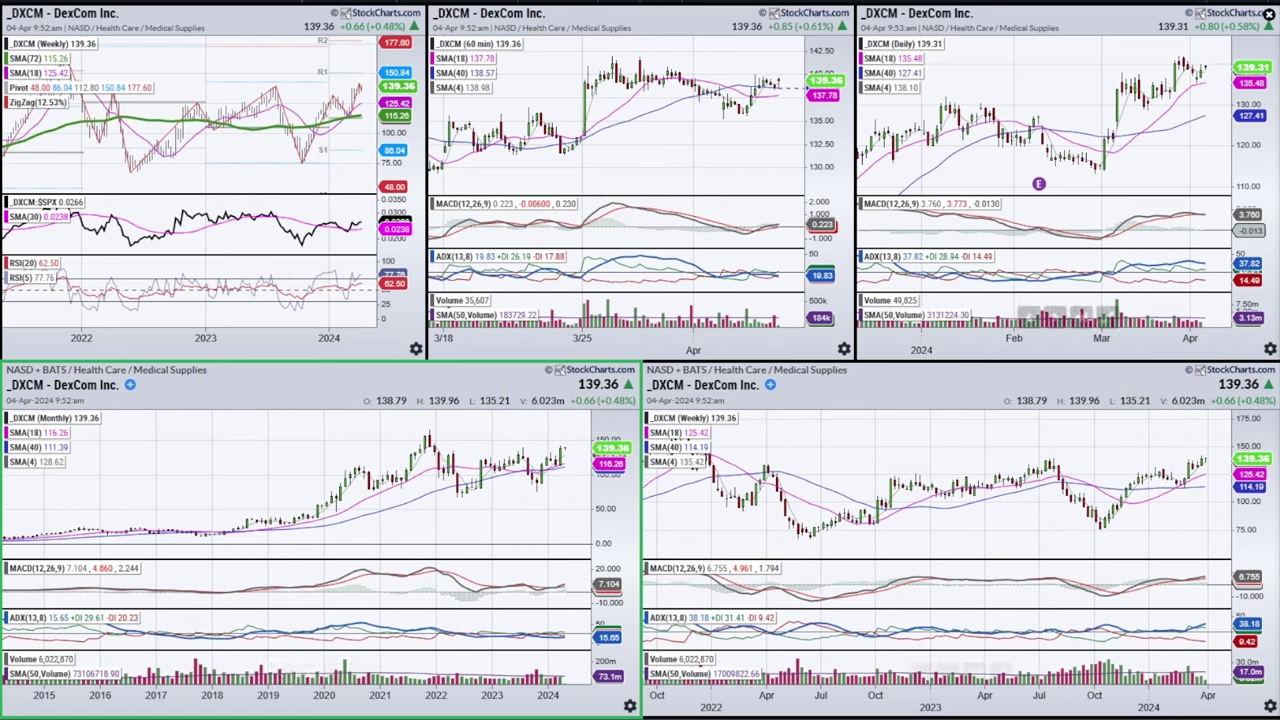
Switch the layout to Wayfair (W) and examine its enlarged monthly and weekly charts in turn.
{"action": "key", "text": "space"}
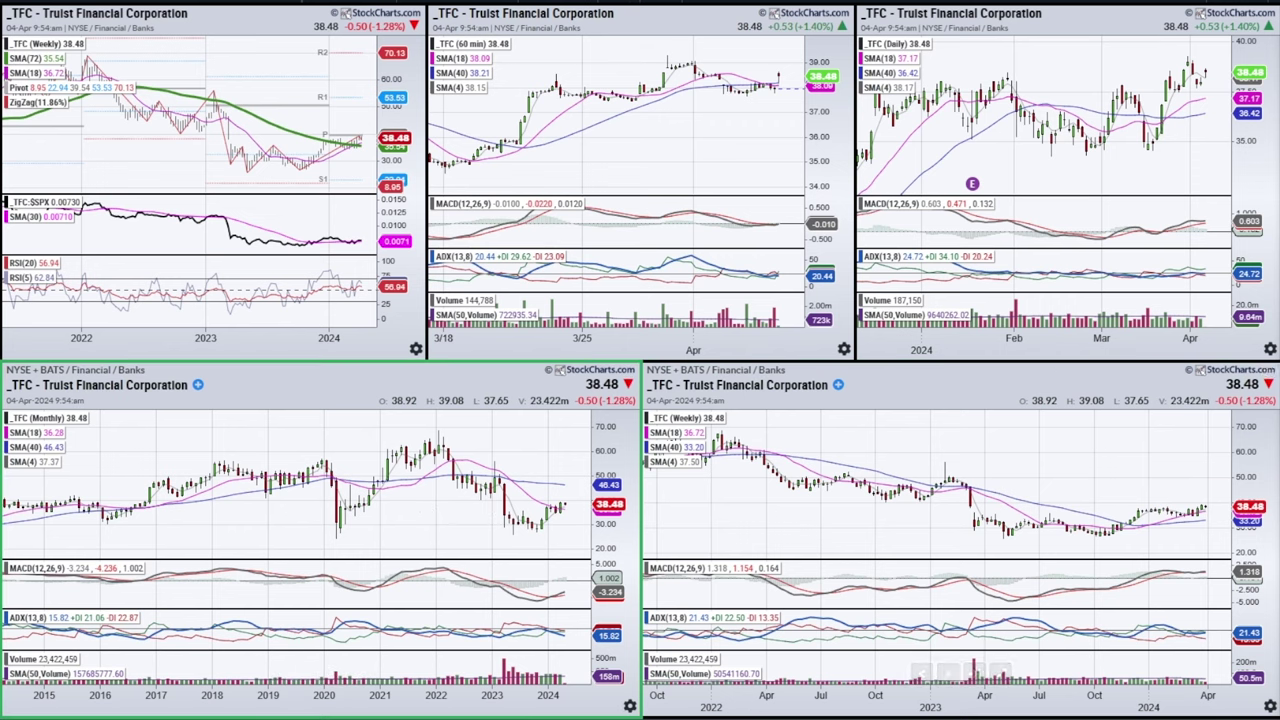
{"action": "key", "text": "Down"}
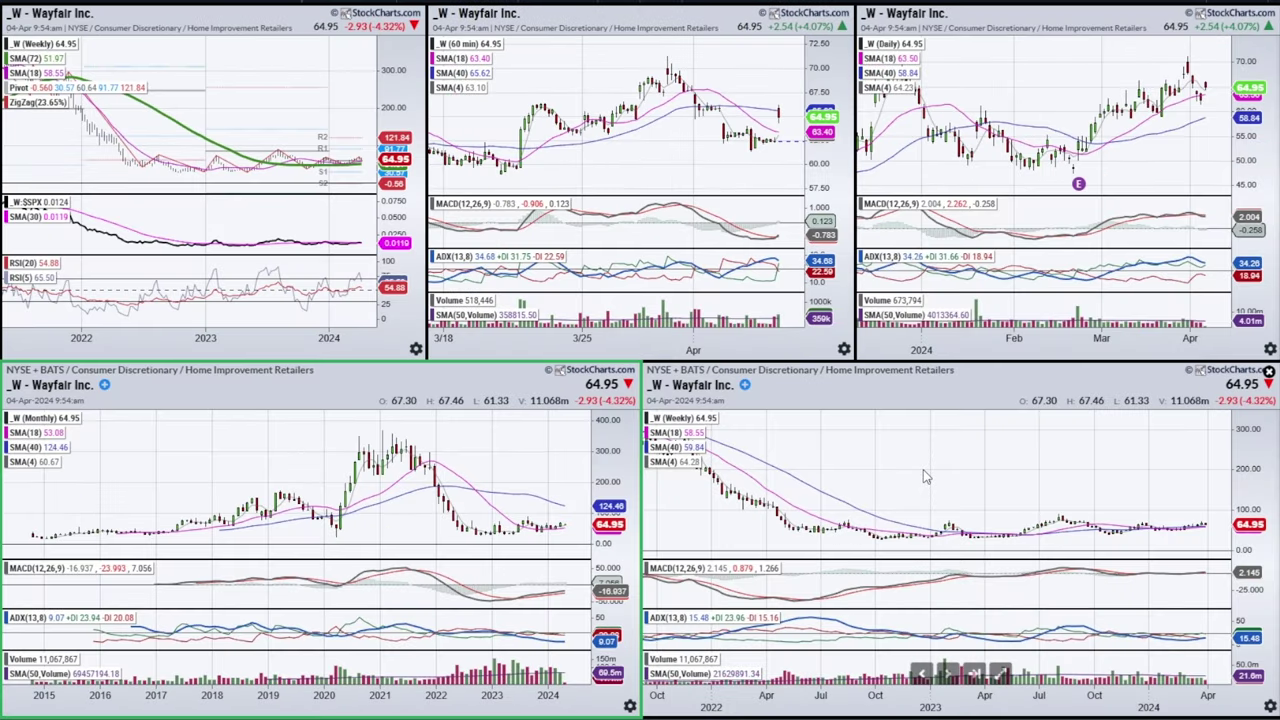
{"action": "left_click", "coordinate": [360, 672]}
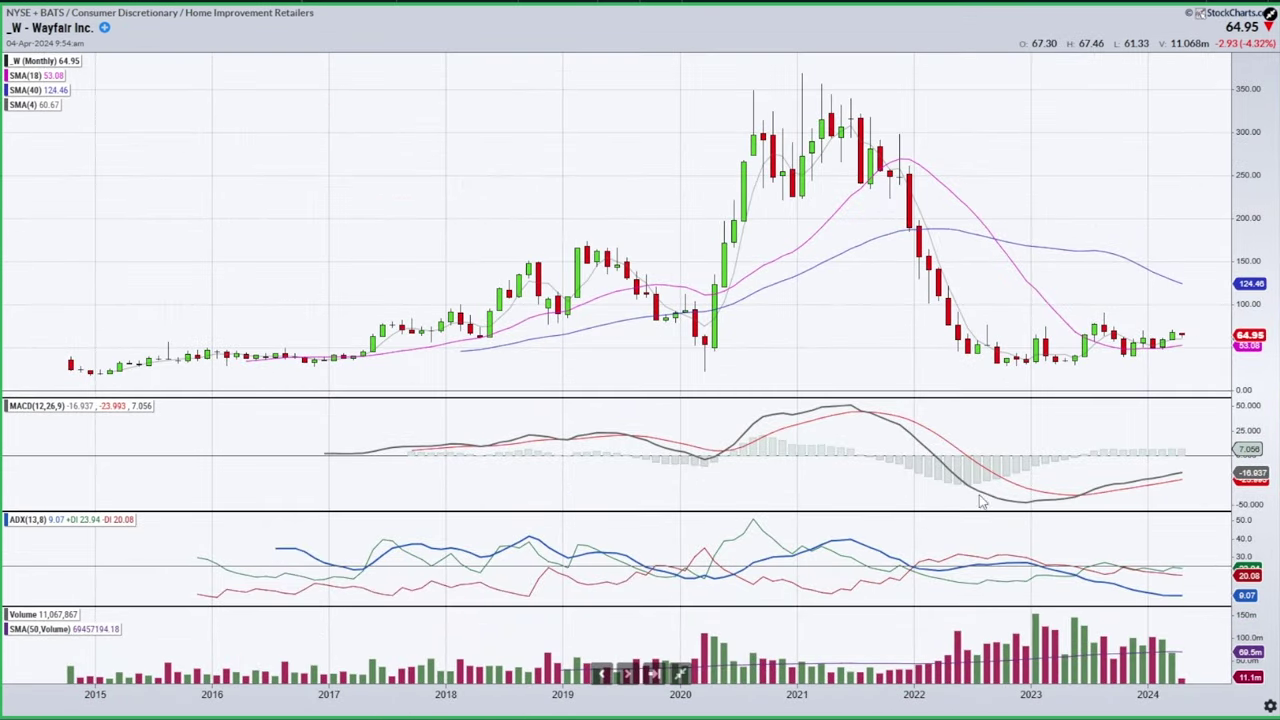
{"action": "left_click", "coordinate": [681, 673]}
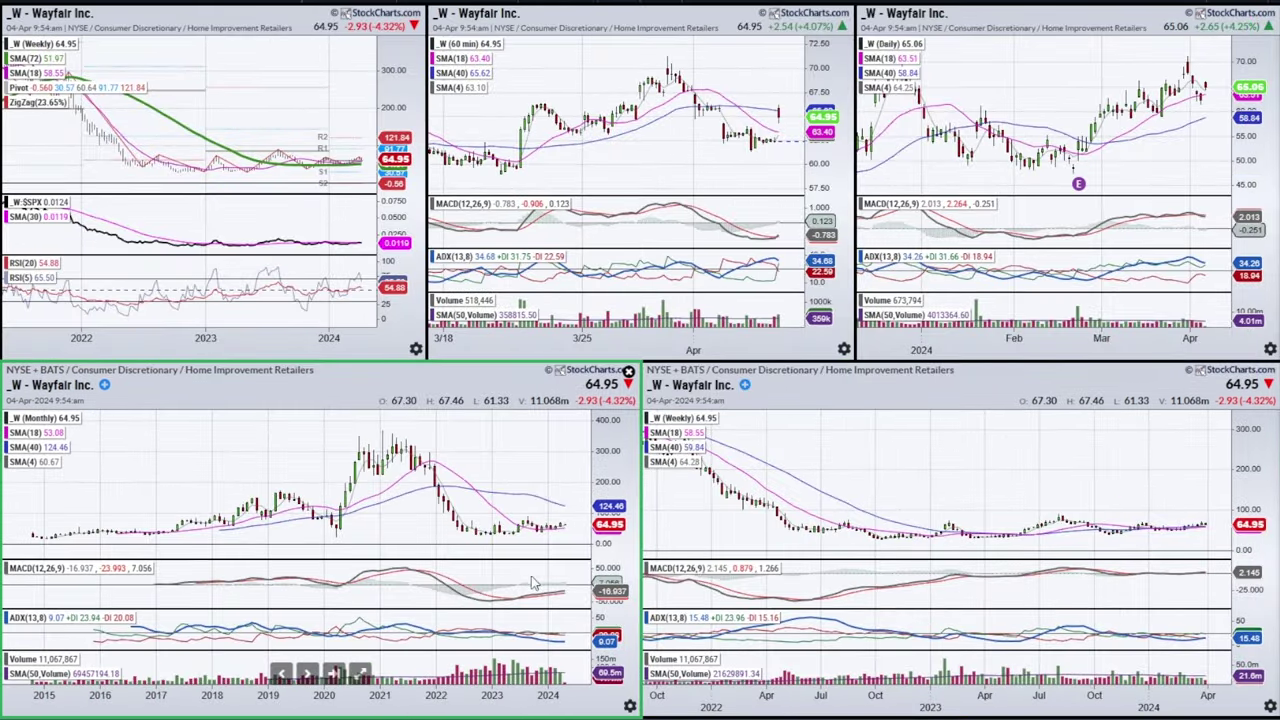
{"action": "left_click", "coordinate": [1000, 672]}
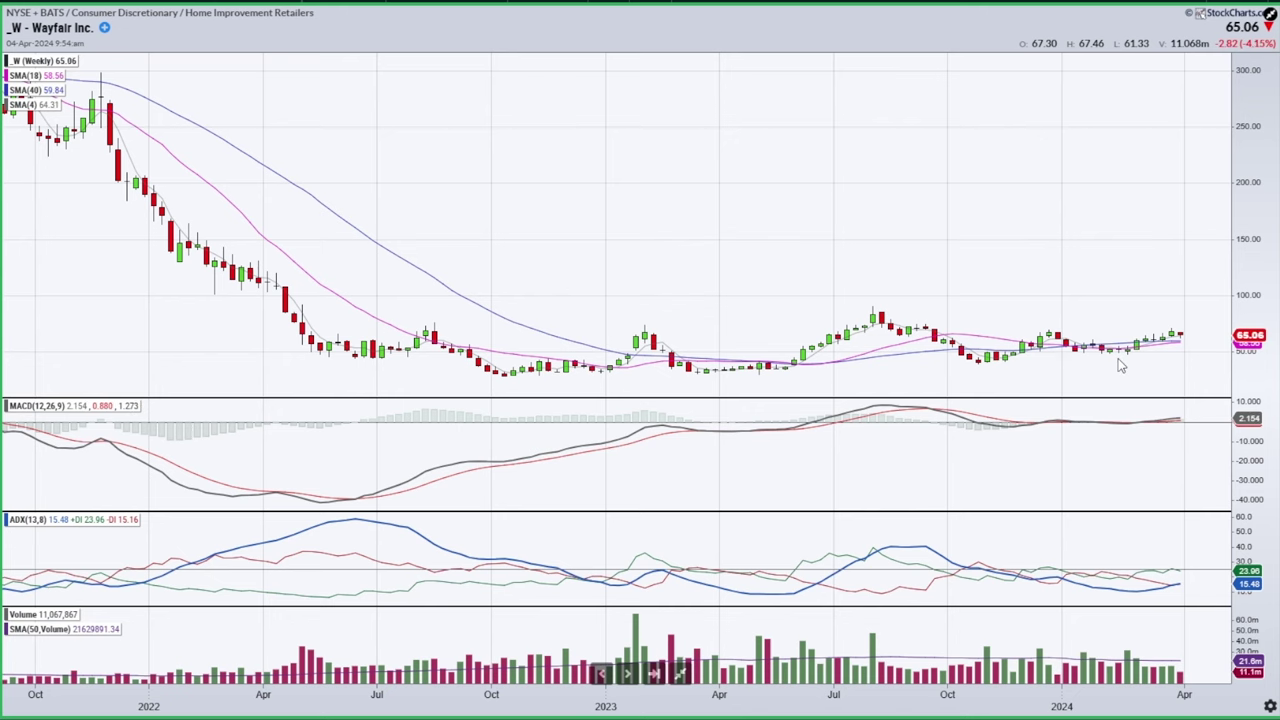
{"action": "left_click", "coordinate": [680, 673]}
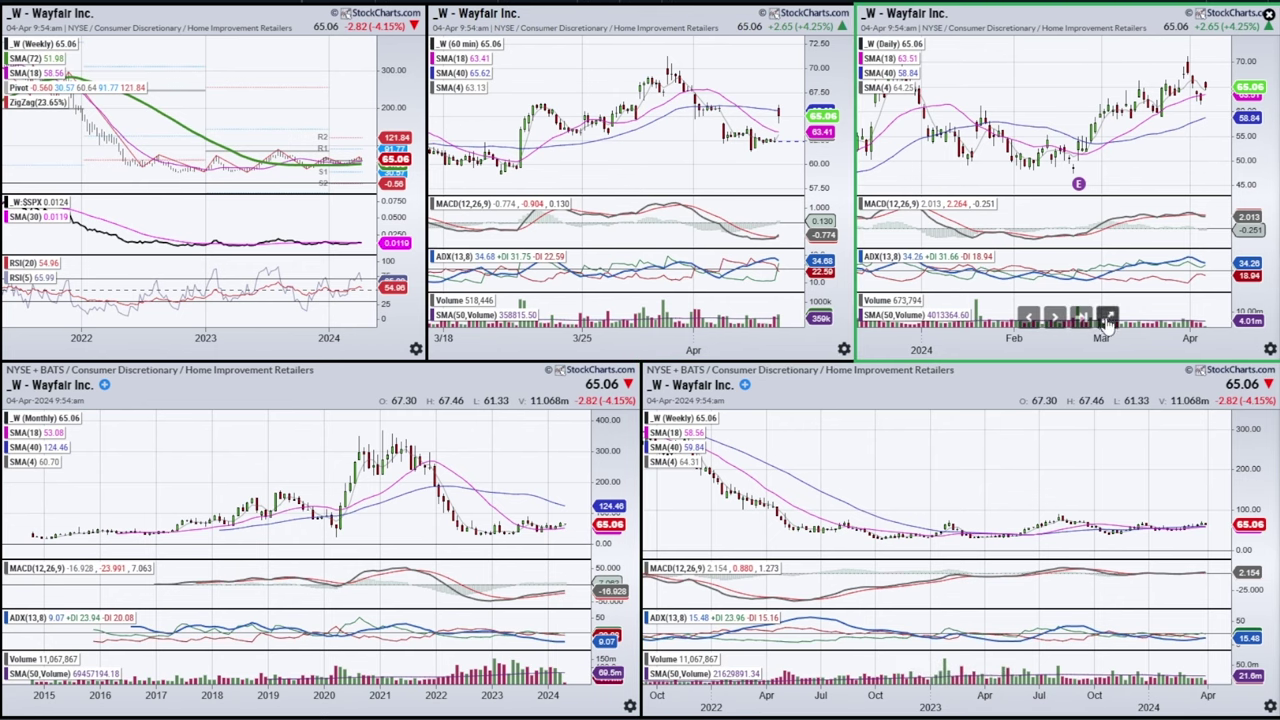
Enlarge Wayfair's daily chart, trace the rising price lows against the falling MACD since mid-March, and erase the markings.
{"action": "double_click", "coordinate": [1106, 326]}
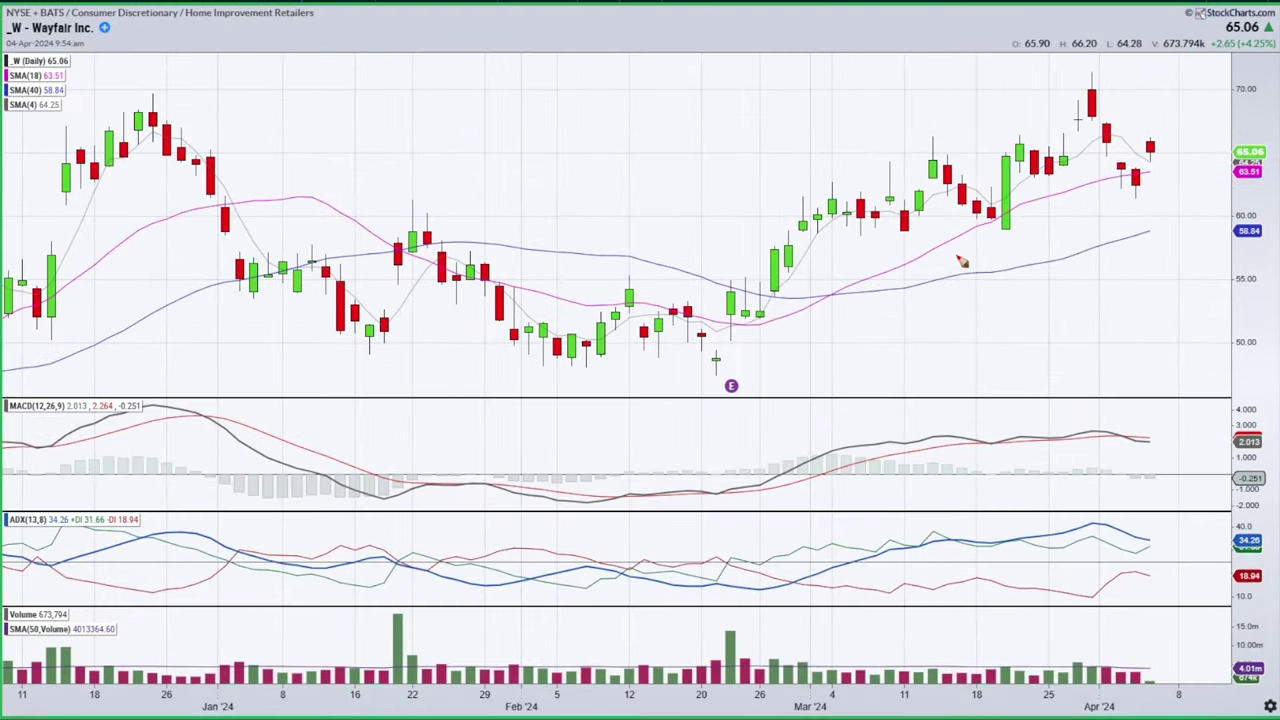
{"action": "left_click_drag", "start_coordinate": [998, 237], "coordinate": [1147, 201]}
{"action": "left_click_drag", "start_coordinate": [1042, 440], "coordinate": [1158, 457]}
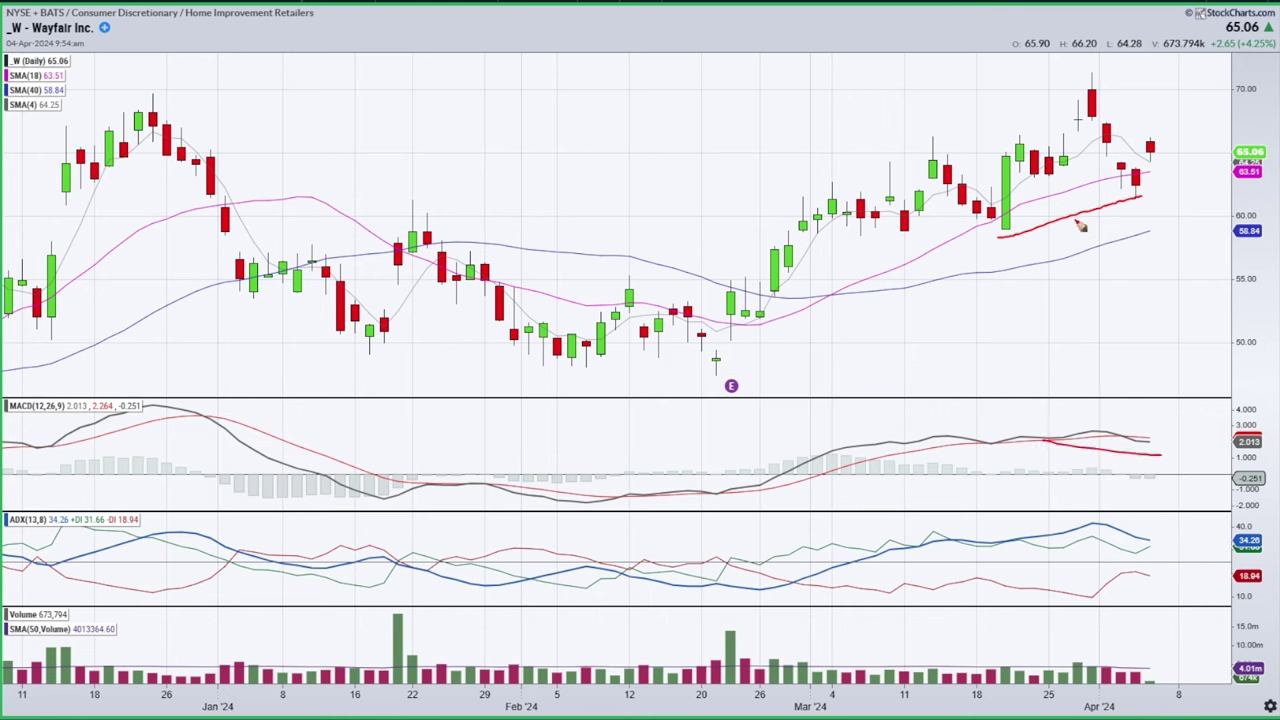
{"action": "left_click_drag", "start_coordinate": [1010, 240], "coordinate": [1128, 205]}
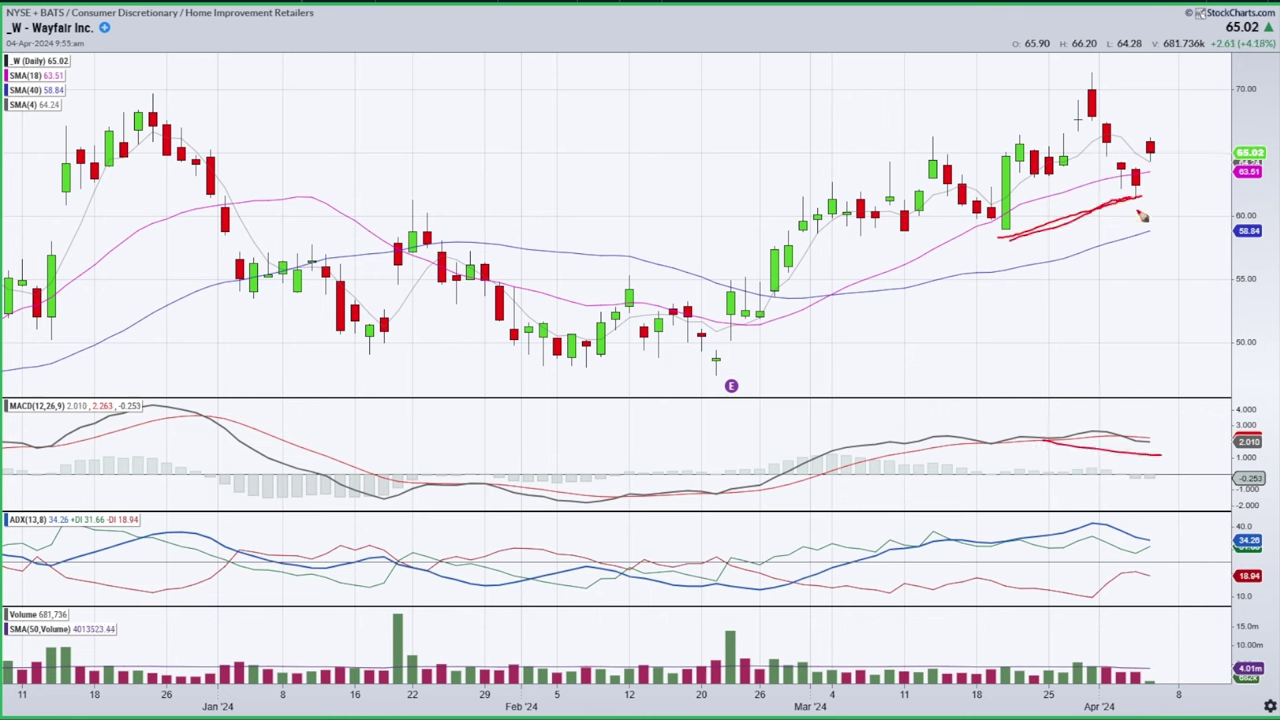
{"action": "mouse_move", "coordinate": [1128, 443]}
{"action": "left_mouse_down"}
{"action": "mouse_move", "coordinate": [1150, 432]}
{"action": "mouse_move", "coordinate": [1124, 452]}
{"action": "mouse_move", "coordinate": [1127, 431]}
{"action": "left_mouse_up"}
{"action": "key", "text": "e"}
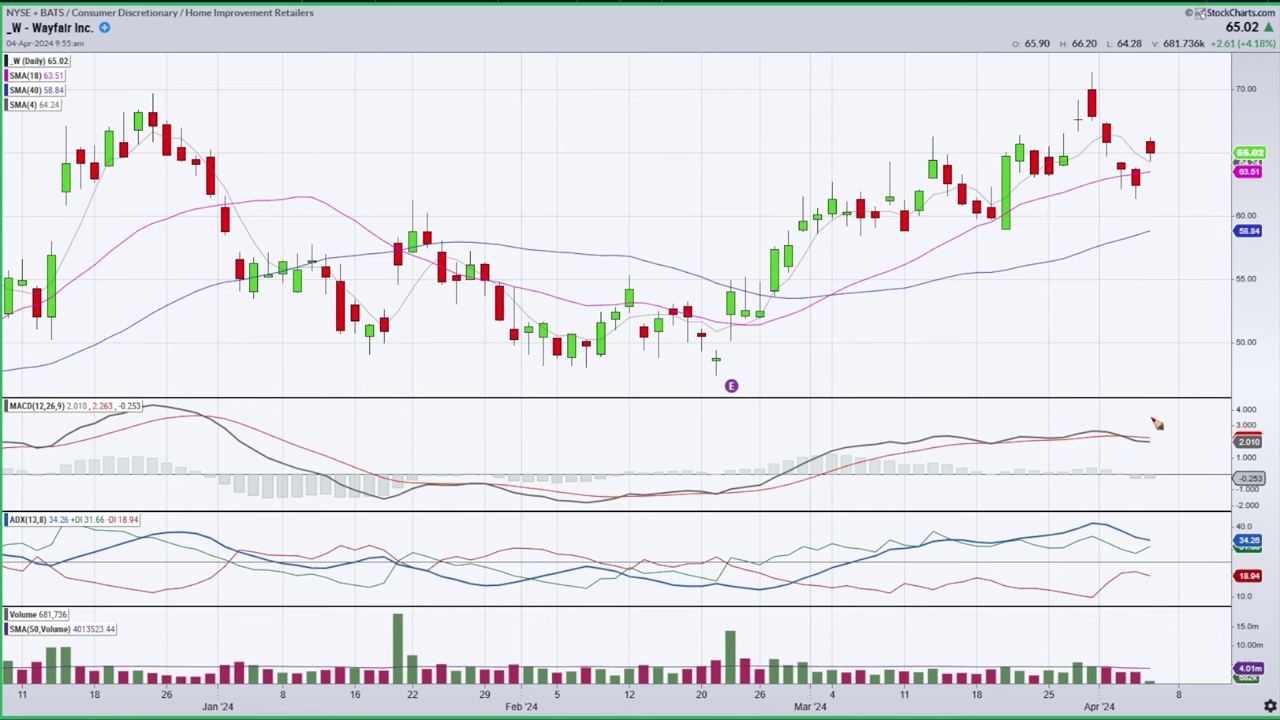
Circle the ADX lines from mid-March to early April on Wayfair's daily chart, sketch an upward stroke beside price, and erase both.
{"action": "mouse_move", "coordinate": [980, 520]}
{"action": "left_mouse_down"}
{"action": "mouse_move", "coordinate": [1178, 518]}
{"action": "mouse_move", "coordinate": [952, 548]}
{"action": "mouse_move", "coordinate": [1005, 506]}
{"action": "left_mouse_up"}
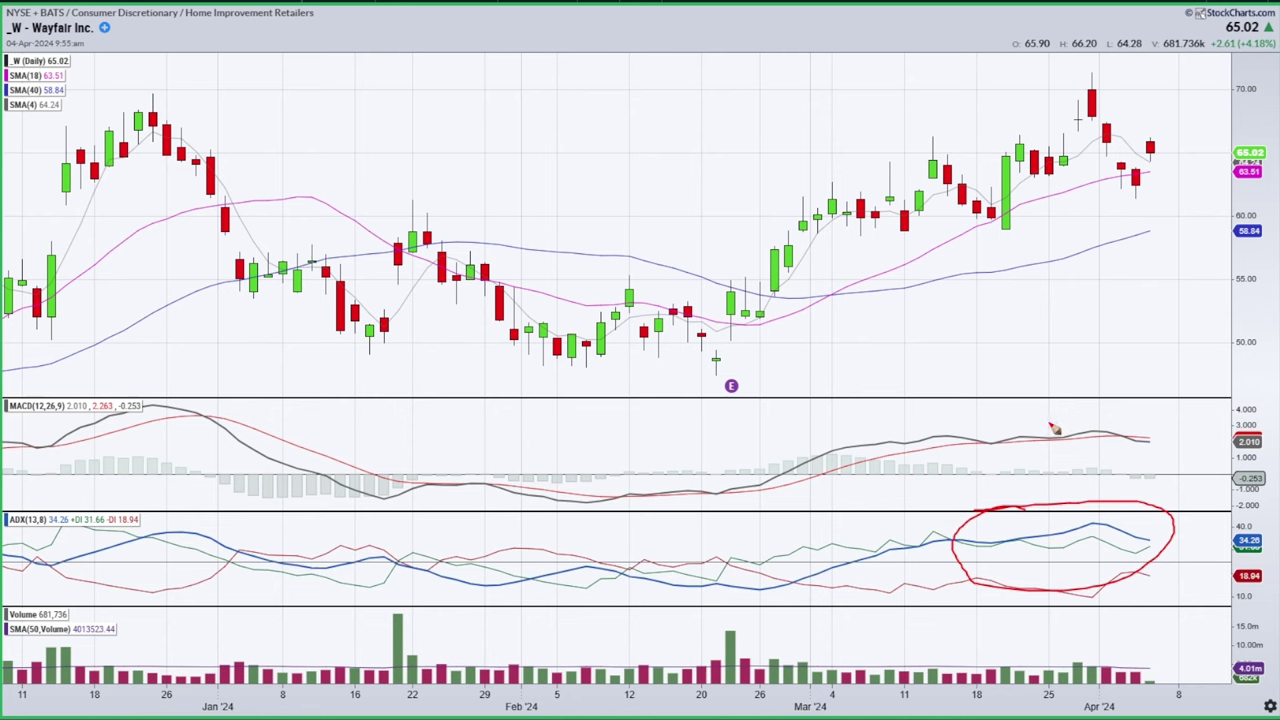
{"action": "mouse_move", "coordinate": [1164, 242]}
{"action": "left_mouse_down"}
{"action": "mouse_move", "coordinate": [1205, 174]}
{"action": "mouse_move", "coordinate": [1214, 215]}
{"action": "left_mouse_up"}
{"action": "key", "text": "e"}
Circle Wayfair's early April MACD crossover, sketch a possible pullback and rally beyond the last candle, and return cleared to the five-chart view.
{"action": "left_click_drag", "start_coordinate": [1128, 438], "coordinate": [1124, 430]}
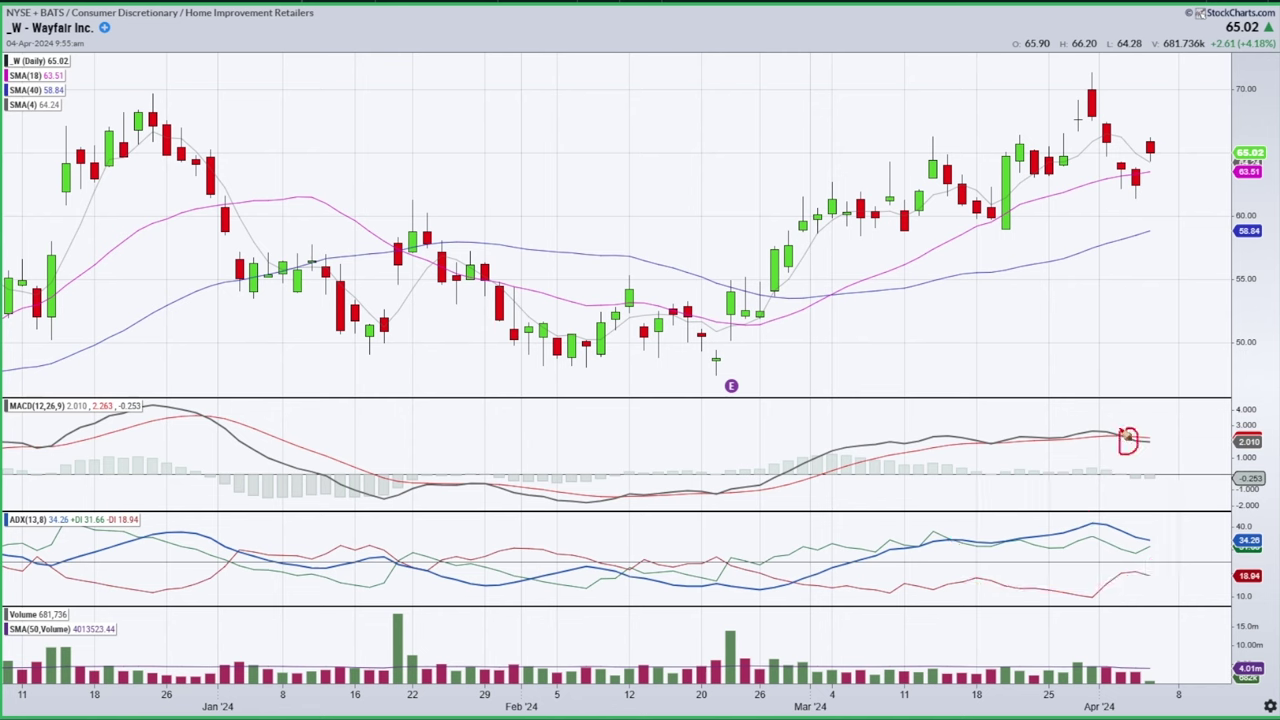
{"action": "mouse_move", "coordinate": [1146, 180]}
{"action": "left_mouse_down"}
{"action": "mouse_move", "coordinate": [1156, 138]}
{"action": "mouse_move", "coordinate": [1190, 172]}
{"action": "mouse_move", "coordinate": [1212, 118]}
{"action": "left_mouse_up"}
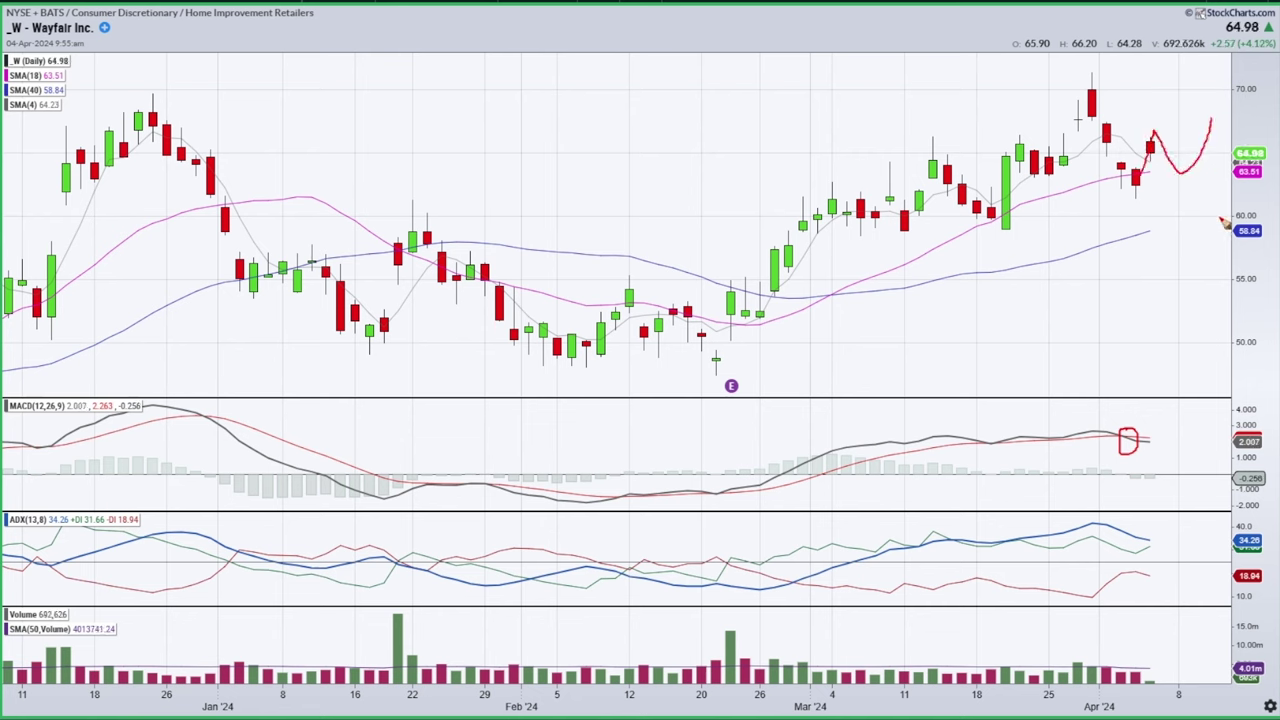
{"action": "mouse_move", "coordinate": [970, 252]}
{"action": "left_mouse_down"}
{"action": "mouse_move", "coordinate": [1184, 191]}
{"action": "mouse_move", "coordinate": [1163, 215]}
{"action": "left_mouse_up"}
{"action": "key", "text": "e"}
{"action": "mouse_move", "coordinate": [1152, 155]}
{"action": "left_mouse_down"}
{"action": "mouse_move", "coordinate": [1157, 130]}
{"action": "mouse_move", "coordinate": [1187, 166]}
{"action": "mouse_move", "coordinate": [1197, 114]}
{"action": "left_mouse_up"}
{"action": "key", "text": "Escape"}
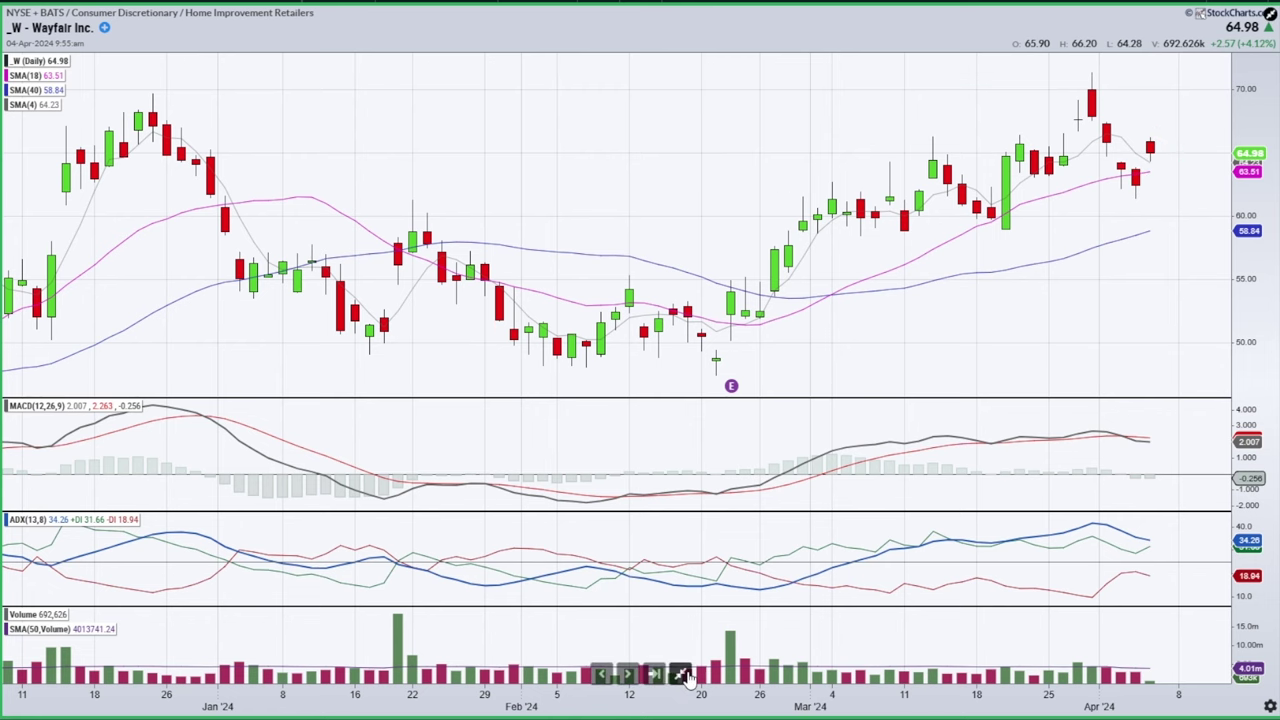
{"action": "left_click", "coordinate": [680, 674]}
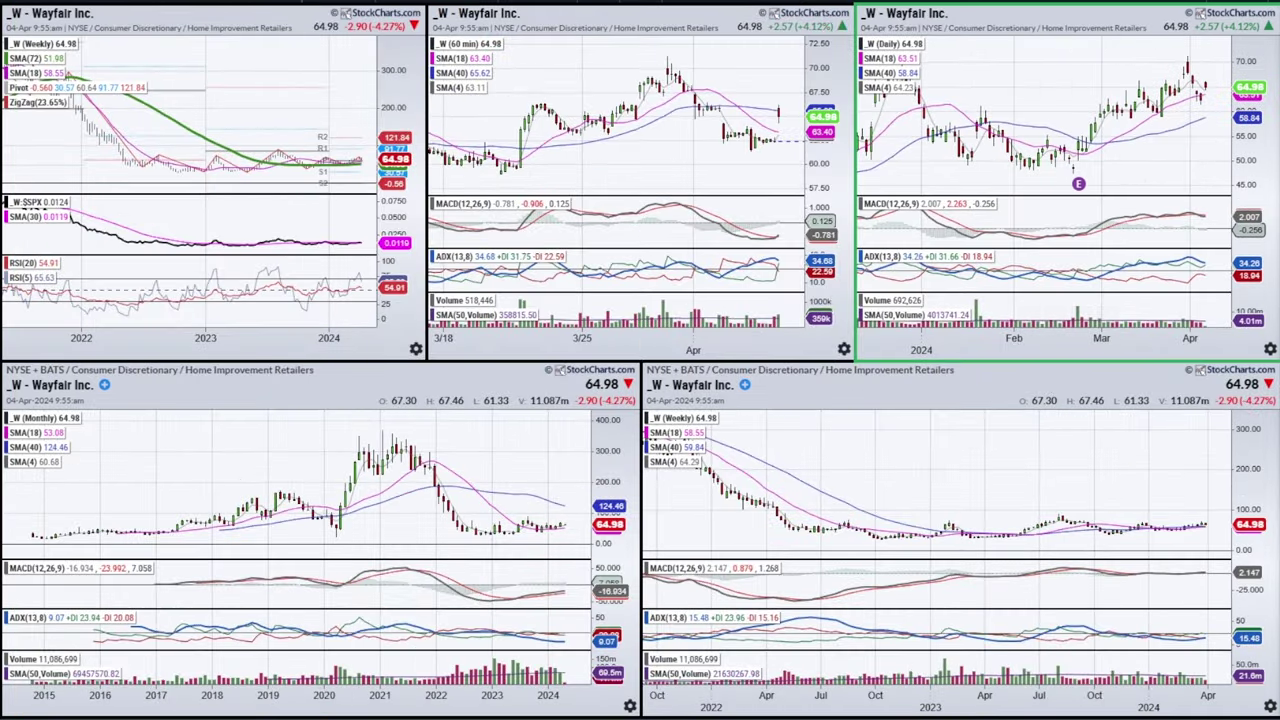
Switch to Wynn Resorts (WYNN), enlarge its monthly chart, mark the early 2024 MACD and price support, and erase the markings.
{"action": "key", "text": "Down"}
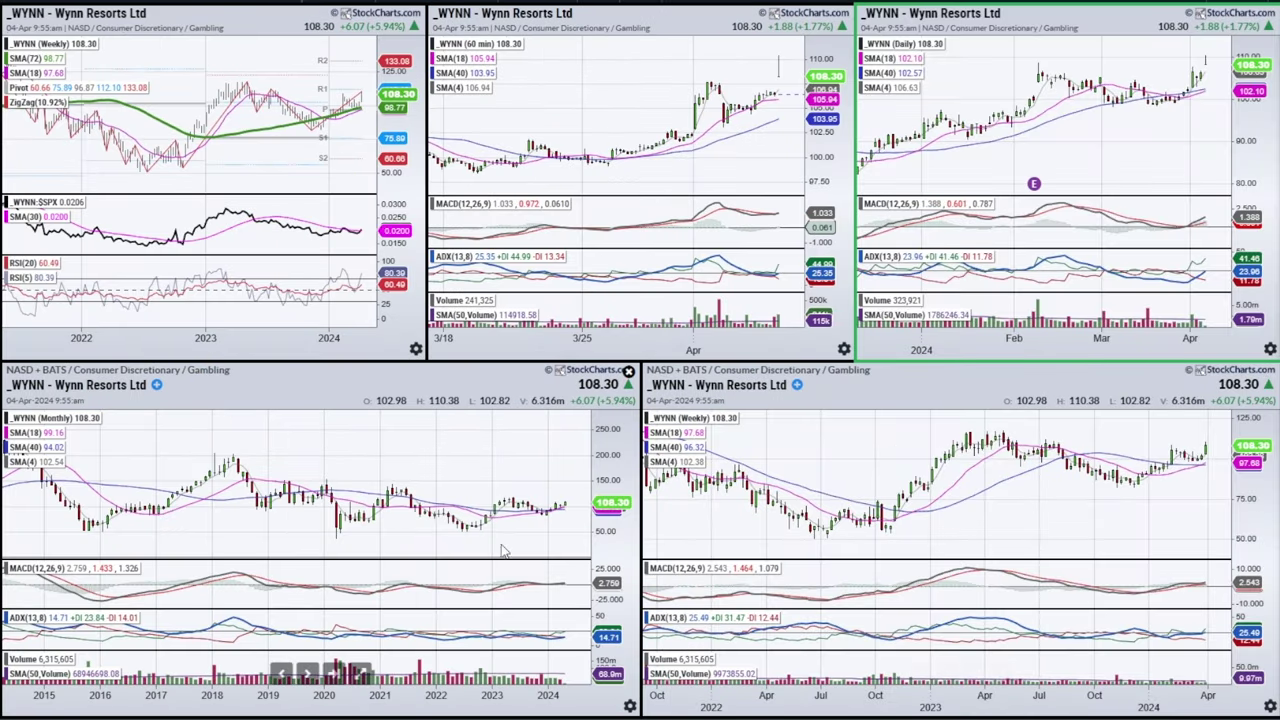
{"action": "left_click", "coordinate": [358, 674]}
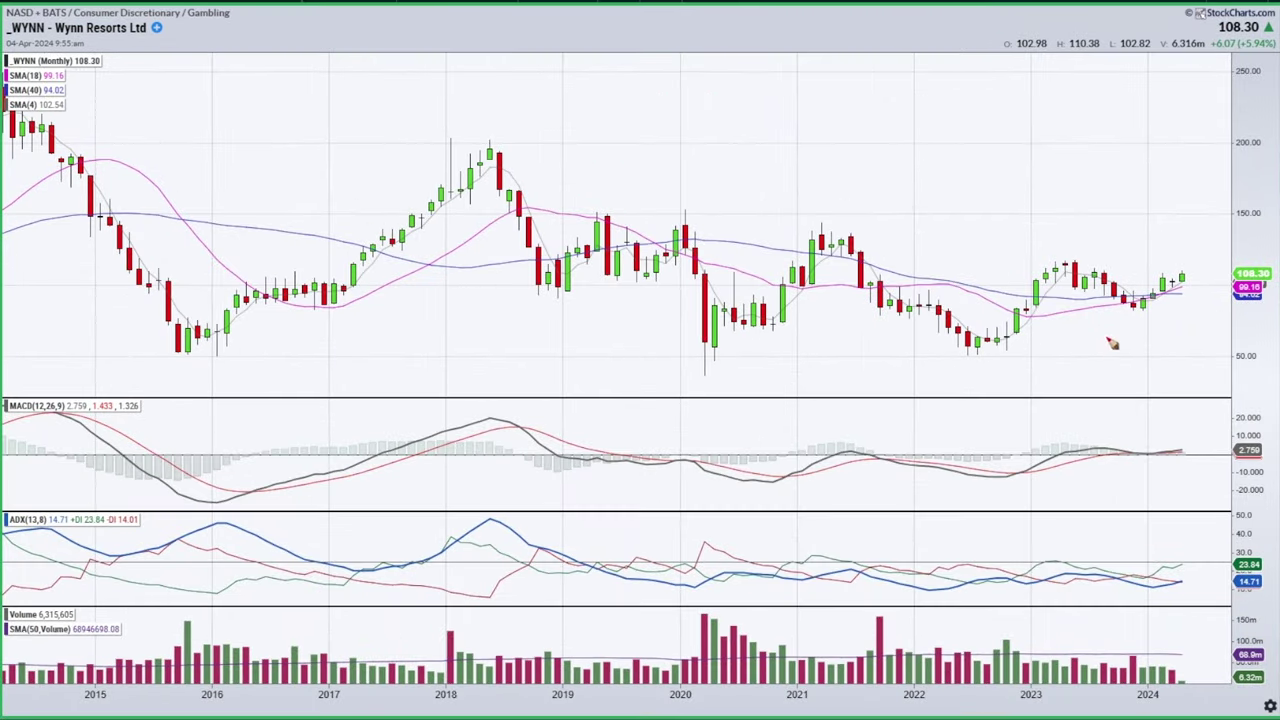
{"action": "mouse_move", "coordinate": [1140, 438]}
{"action": "left_mouse_down"}
{"action": "mouse_move", "coordinate": [1160, 452]}
{"action": "mouse_move", "coordinate": [1124, 455]}
{"action": "mouse_move", "coordinate": [1138, 462]}
{"action": "left_mouse_up"}
{"action": "mouse_move", "coordinate": [1137, 305]}
{"action": "left_mouse_down"}
{"action": "mouse_move", "coordinate": [1160, 291]}
{"action": "mouse_move", "coordinate": [1167, 303]}
{"action": "left_mouse_up"}
{"action": "key", "text": "e"}
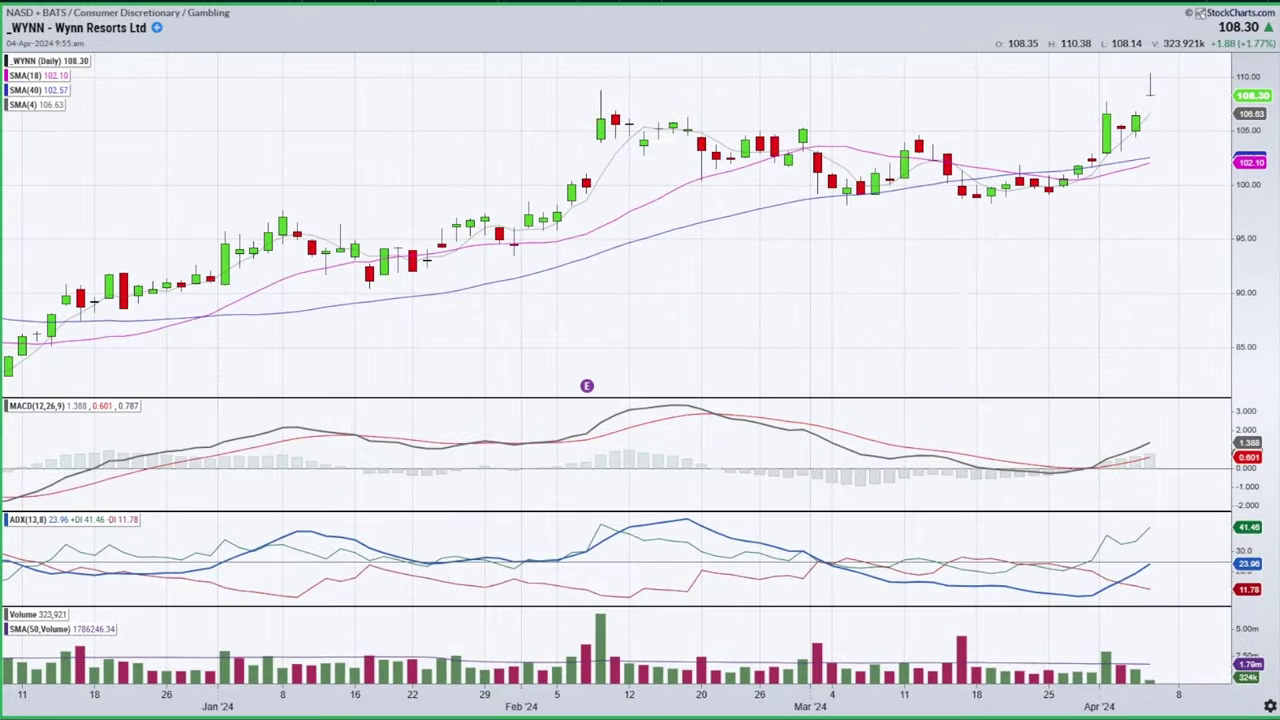
Draw a falling trendline from Wynn's February daily high, mark the MACD crossover, ADX base and price breakout, and return cleared to the five-chart view.
{"action": "left_click_drag", "start_coordinate": [600, 90], "coordinate": [1128, 166]}
{"action": "mouse_move", "coordinate": [1076, 458]}
{"action": "left_mouse_down"}
{"action": "mouse_move", "coordinate": [1108, 470]}
{"action": "mouse_move", "coordinate": [1098, 452]}
{"action": "left_mouse_up"}
{"action": "mouse_move", "coordinate": [1040, 580]}
{"action": "left_mouse_down"}
{"action": "mouse_move", "coordinate": [1045, 609]}
{"action": "mouse_move", "coordinate": [1072, 560]}
{"action": "left_mouse_up"}
{"action": "mouse_move", "coordinate": [872, 548]}
{"action": "left_mouse_down"}
{"action": "mouse_move", "coordinate": [1058, 545]}
{"action": "mouse_move", "coordinate": [790, 616]}
{"action": "mouse_move", "coordinate": [886, 541]}
{"action": "left_mouse_up"}
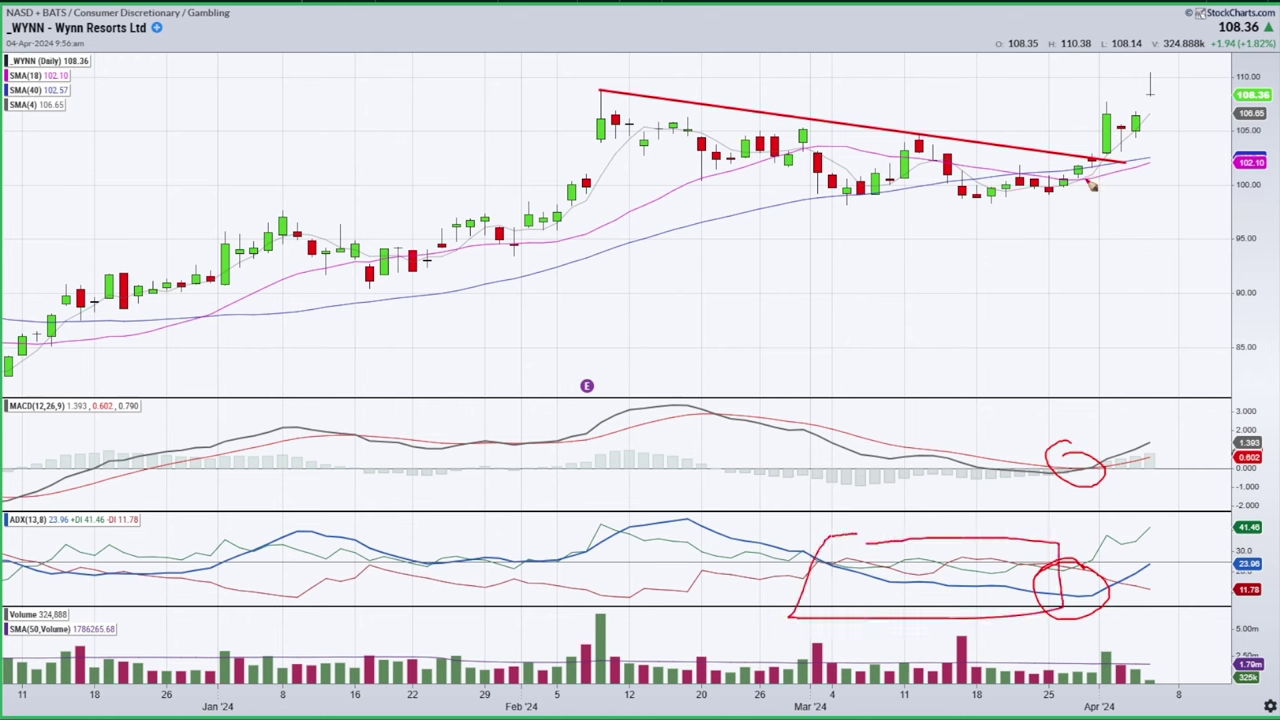
{"action": "mouse_move", "coordinate": [1095, 152]}
{"action": "left_mouse_down"}
{"action": "mouse_move", "coordinate": [1090, 132]}
{"action": "mouse_move", "coordinate": [1100, 165]}
{"action": "mouse_move", "coordinate": [1117, 151]}
{"action": "left_mouse_up"}
{"action": "key", "text": "Escape"}
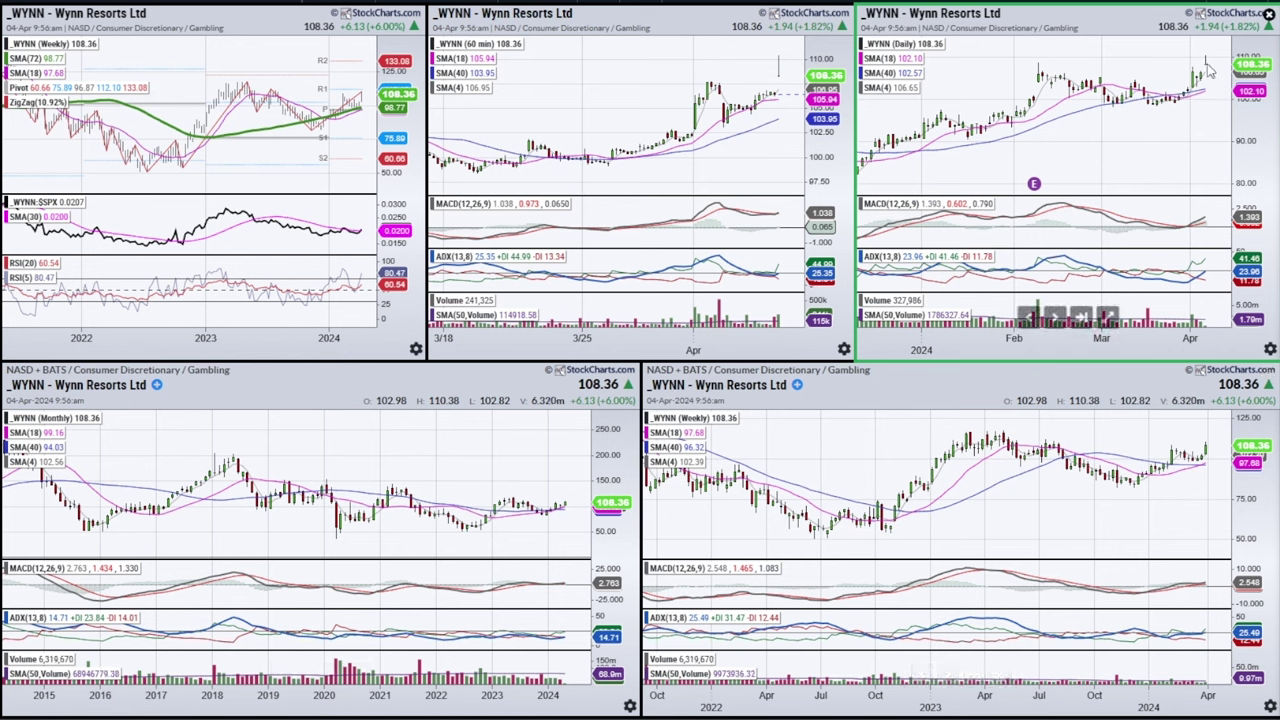
{"action": "left_click", "coordinate": [523, 474]}
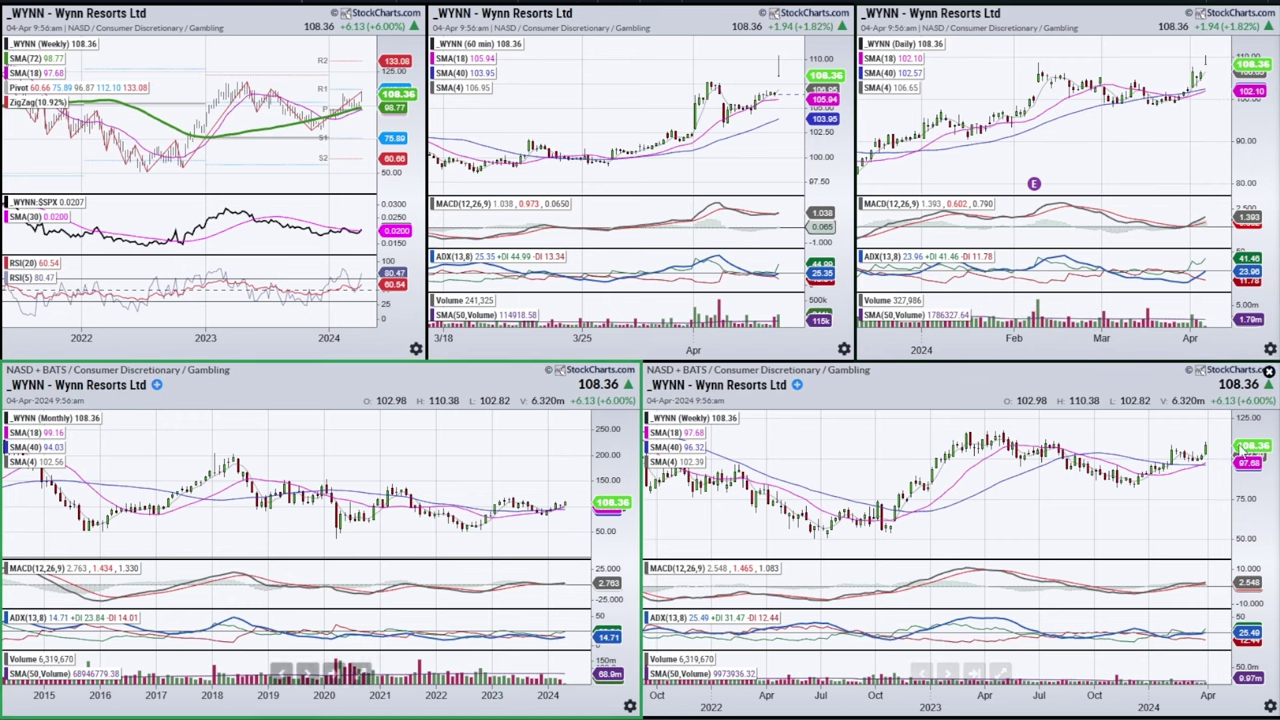
{"action": "key", "text": "Down"}
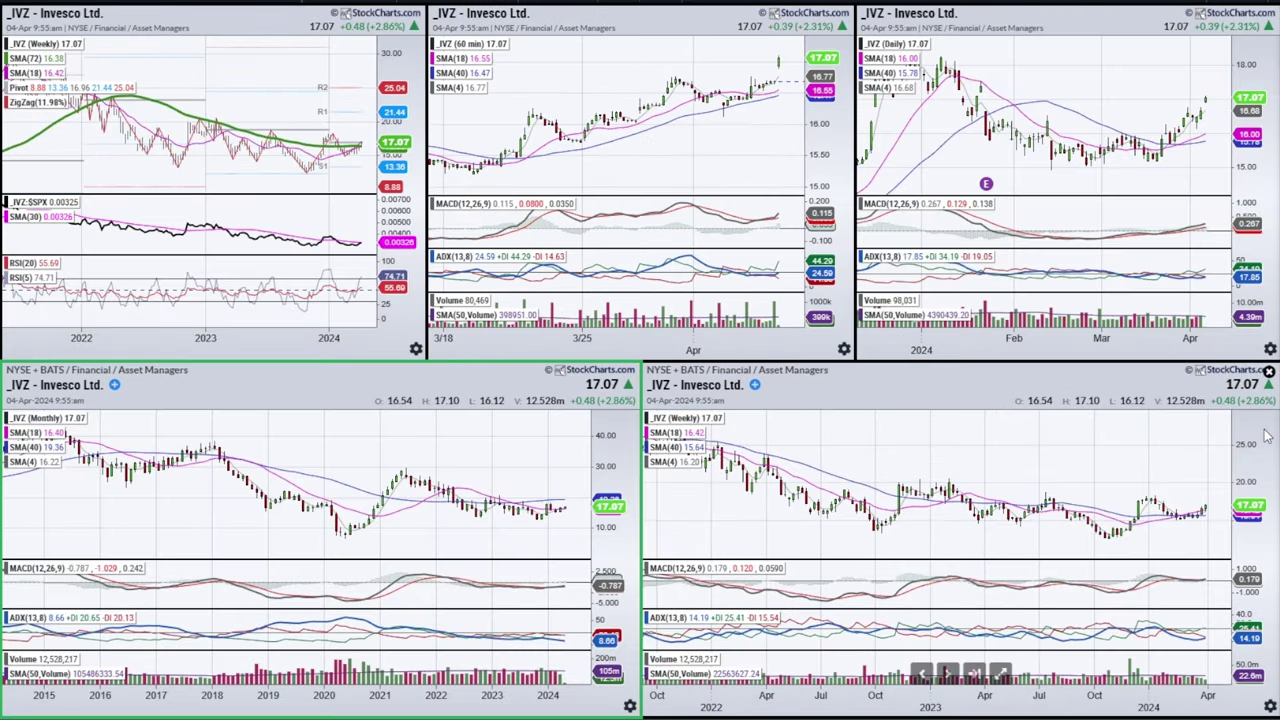
{"action": "key", "text": "Up"}
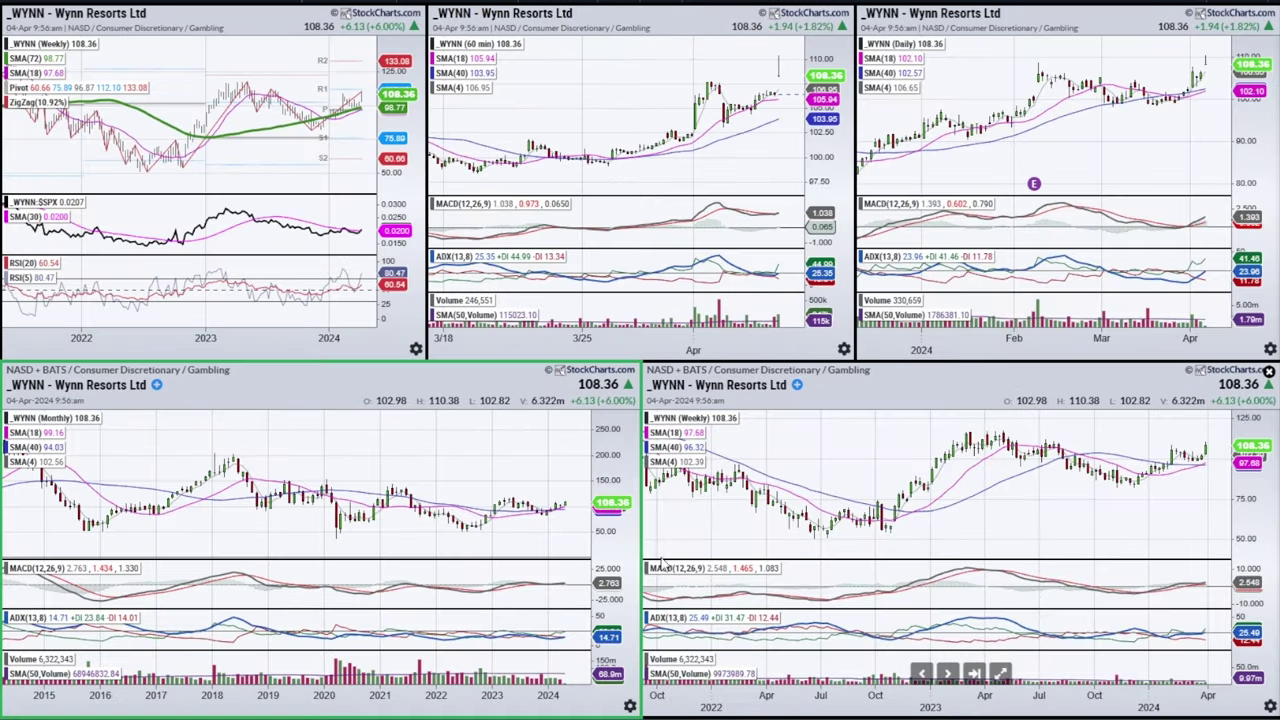
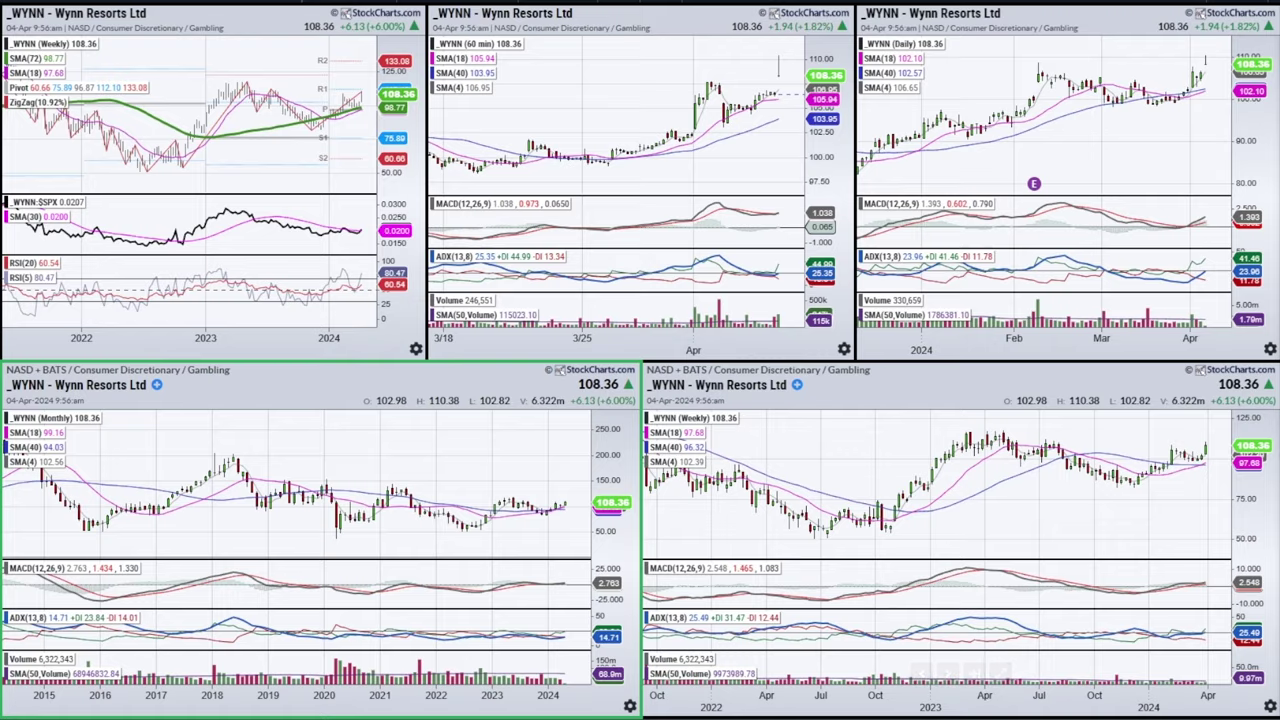
Switch to Invesco (IVZ), mark price action on its enlarged weekly chart, sketch a move beyond the last candle in the five-chart view, and clear both.
{"action": "key", "text": "space"}
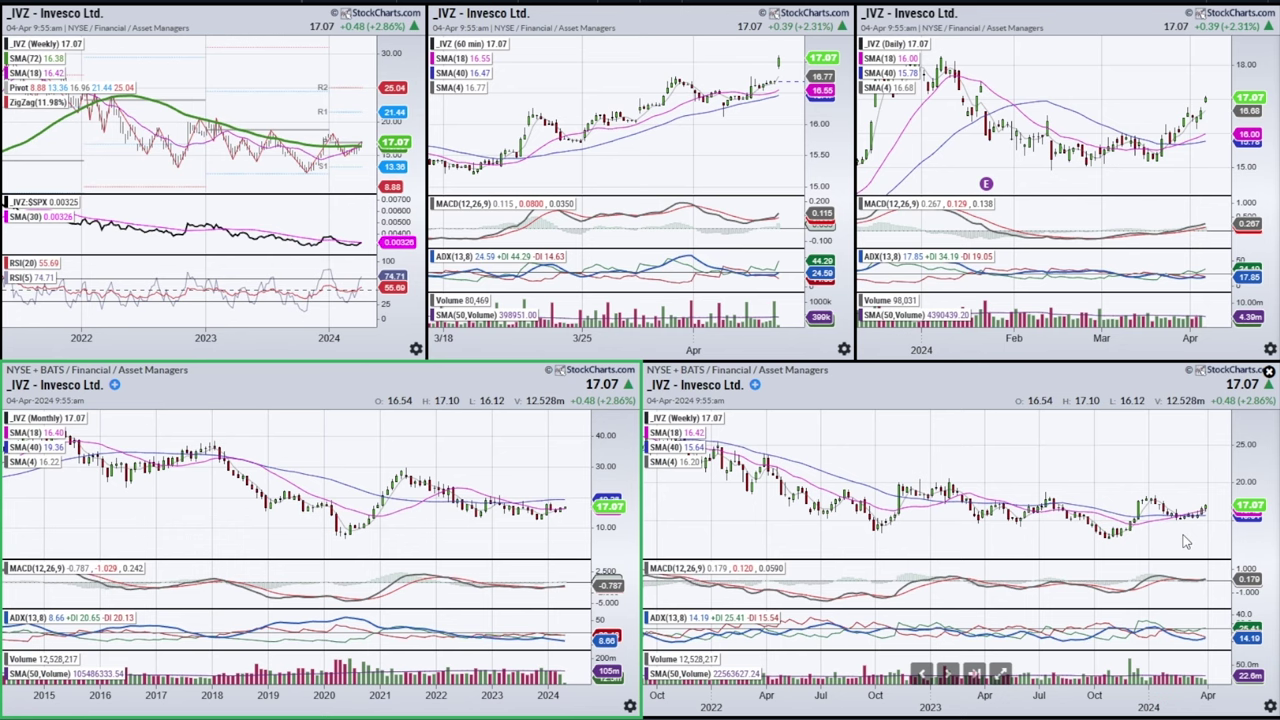
{"action": "left_click", "coordinate": [1000, 672]}
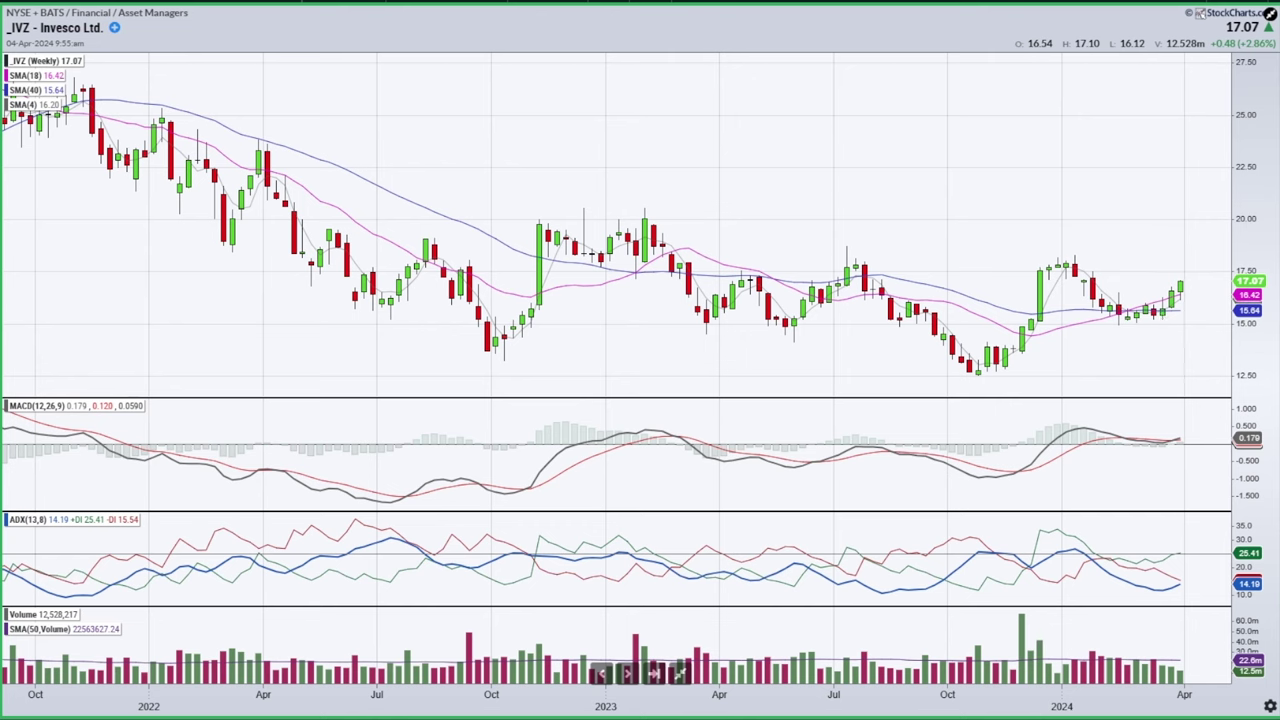
{"action": "mouse_move", "coordinate": [738, 272]}
{"action": "left_mouse_down"}
{"action": "mouse_move", "coordinate": [1165, 268]}
{"action": "mouse_move", "coordinate": [752, 276]}
{"action": "left_mouse_up"}
{"action": "key", "text": "e"}
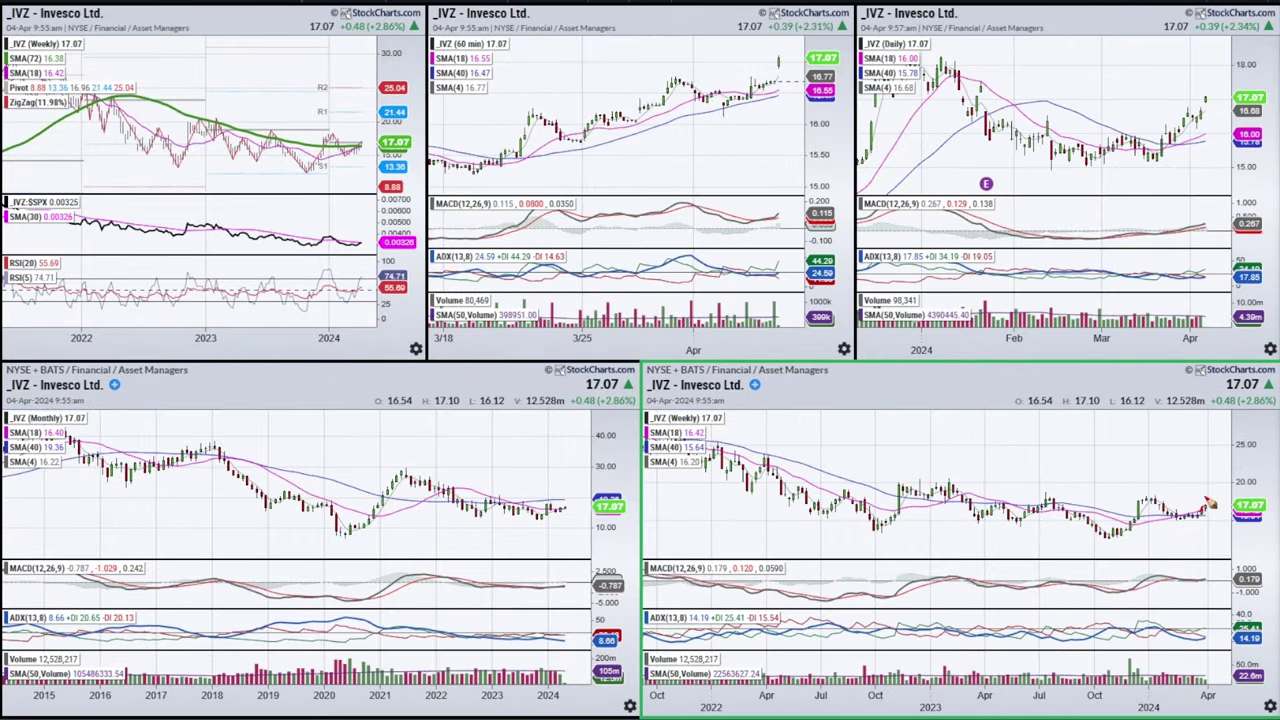
{"action": "left_click_drag", "start_coordinate": [1228, 516], "coordinate": [1238, 491]}
{"action": "key", "text": "Escape"}
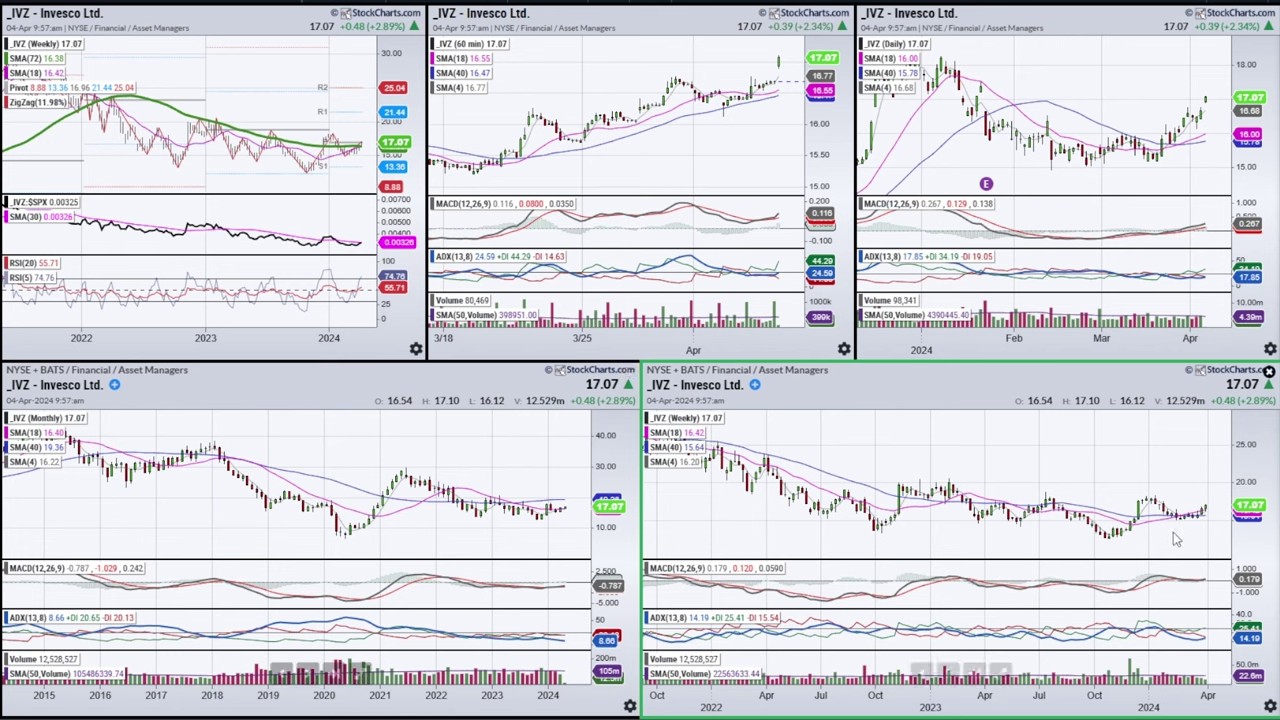
Switch to Aris Mining (ARMN), underline the recent lows on its monthly chart, and circle the monthly MACD crossover.
{"action": "left_click", "coordinate": [397, 455]}
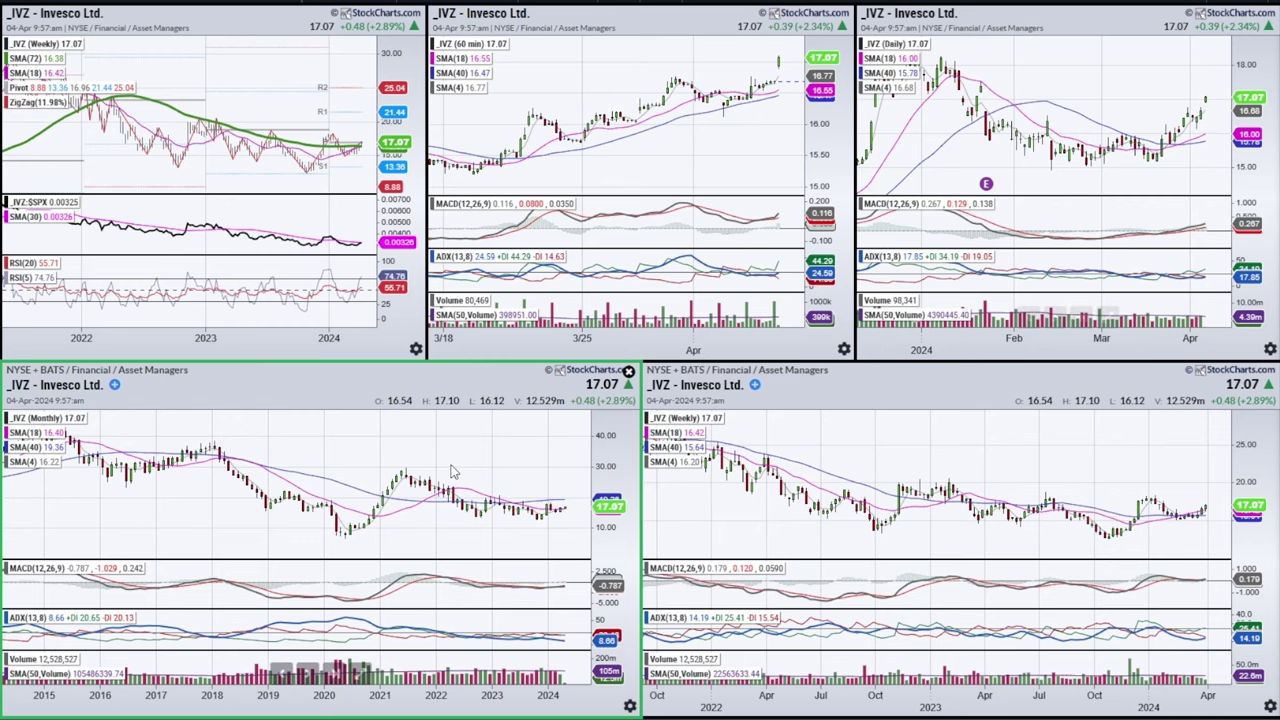
{"action": "key", "text": "space"}
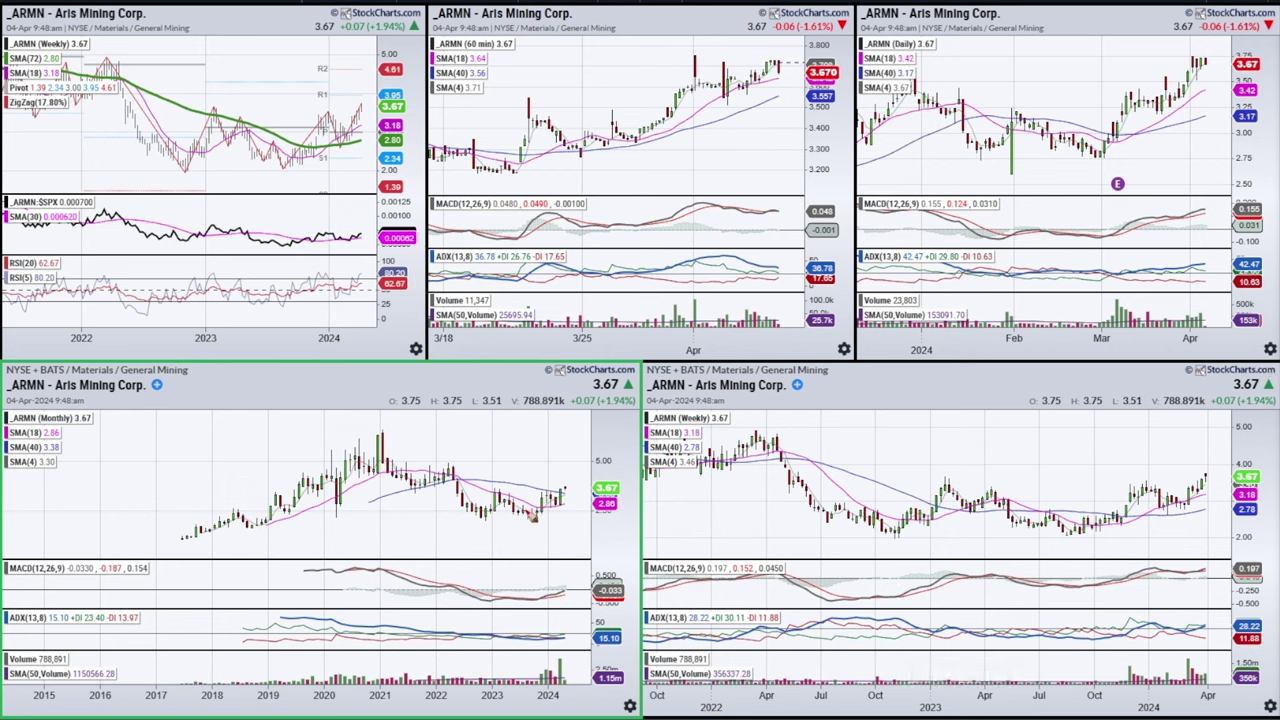
{"action": "mouse_move", "coordinate": [536, 516]}
{"action": "left_mouse_down"}
{"action": "mouse_move", "coordinate": [572, 502]}
{"action": "mouse_move", "coordinate": [573, 513]}
{"action": "left_mouse_up"}
{"action": "mouse_move", "coordinate": [559, 585]}
{"action": "left_mouse_down"}
{"action": "mouse_move", "coordinate": [541, 597]}
{"action": "mouse_move", "coordinate": [563, 582]}
{"action": "left_mouse_up"}
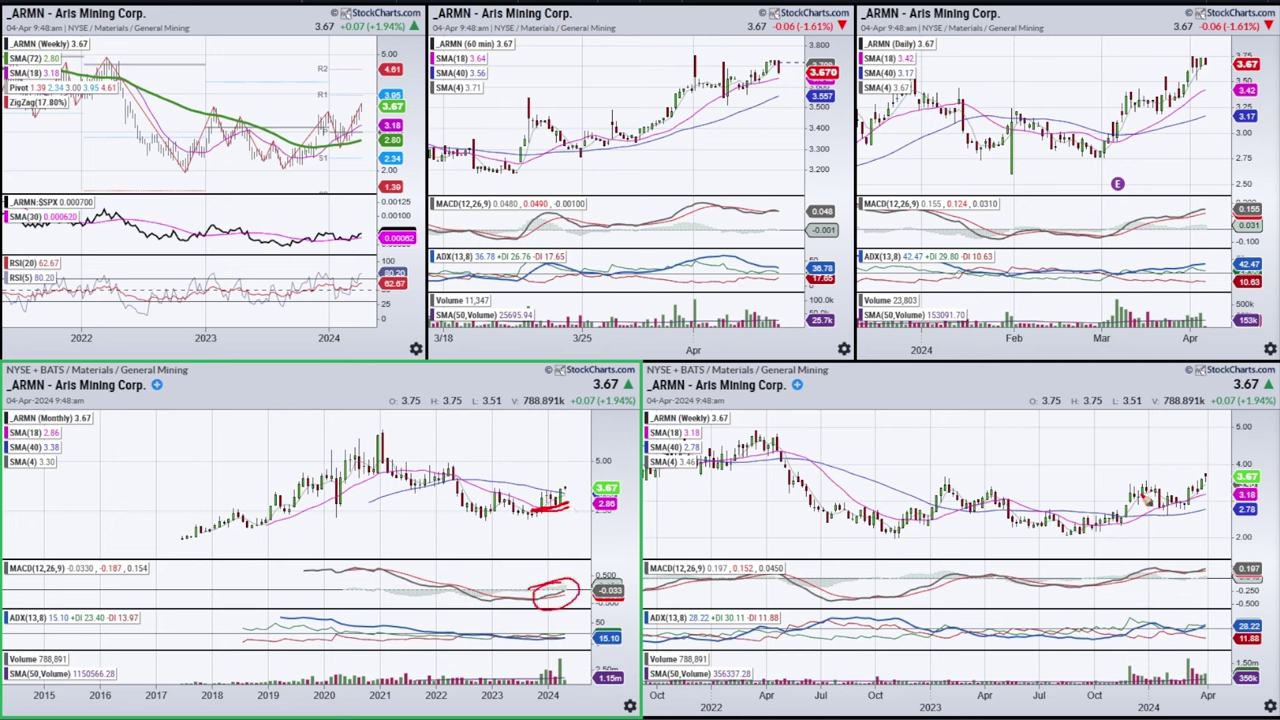
Trace the early 2024 rally, pullback and rising support on Aris Mining's weekly chart, mark the weekly MACD, and erase all markings.
{"action": "mouse_move", "coordinate": [1121, 525]}
{"action": "left_mouse_down"}
{"action": "mouse_move", "coordinate": [1199, 494]}
{"action": "mouse_move", "coordinate": [1200, 507]}
{"action": "left_mouse_up"}
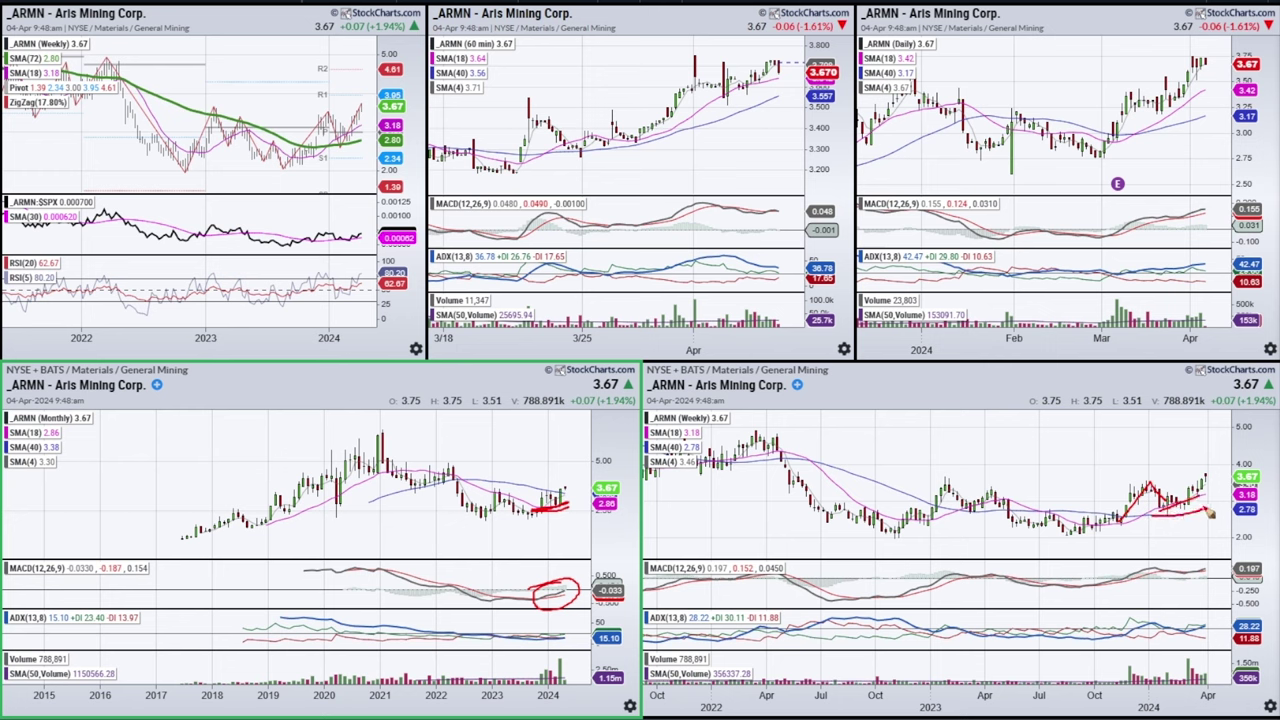
{"action": "mouse_move", "coordinate": [1172, 572]}
{"action": "left_mouse_down"}
{"action": "mouse_move", "coordinate": [1192, 580]}
{"action": "mouse_move", "coordinate": [1188, 562]}
{"action": "left_mouse_up"}
{"action": "key", "text": "e"}
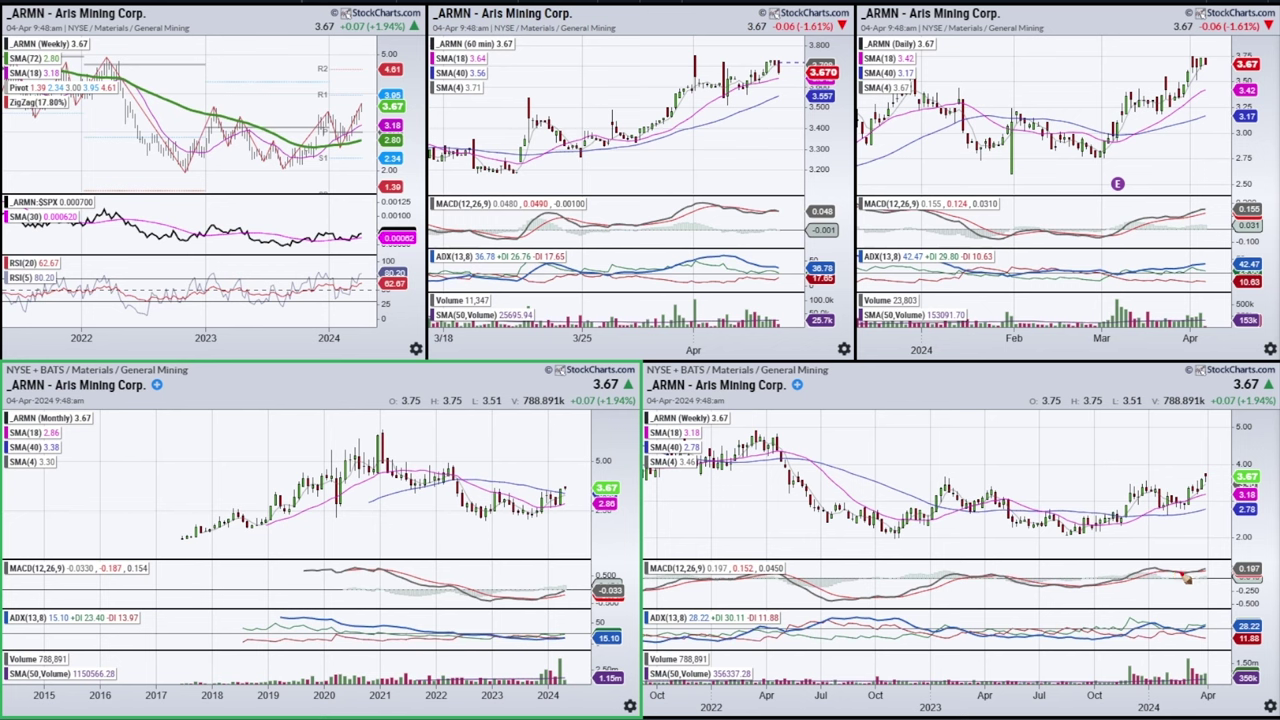
Mark the 2024 MACD stretch on Aris Mining's weekly chart, circle the ADX lines for the same period, and erase each marking.
{"action": "left_click_drag", "start_coordinate": [1146, 579], "coordinate": [1219, 580]}
{"action": "key", "text": "e"}
{"action": "mouse_move", "coordinate": [1150, 615]}
{"action": "left_mouse_down"}
{"action": "mouse_move", "coordinate": [1215, 626]}
{"action": "mouse_move", "coordinate": [1184, 617]}
{"action": "left_mouse_up"}
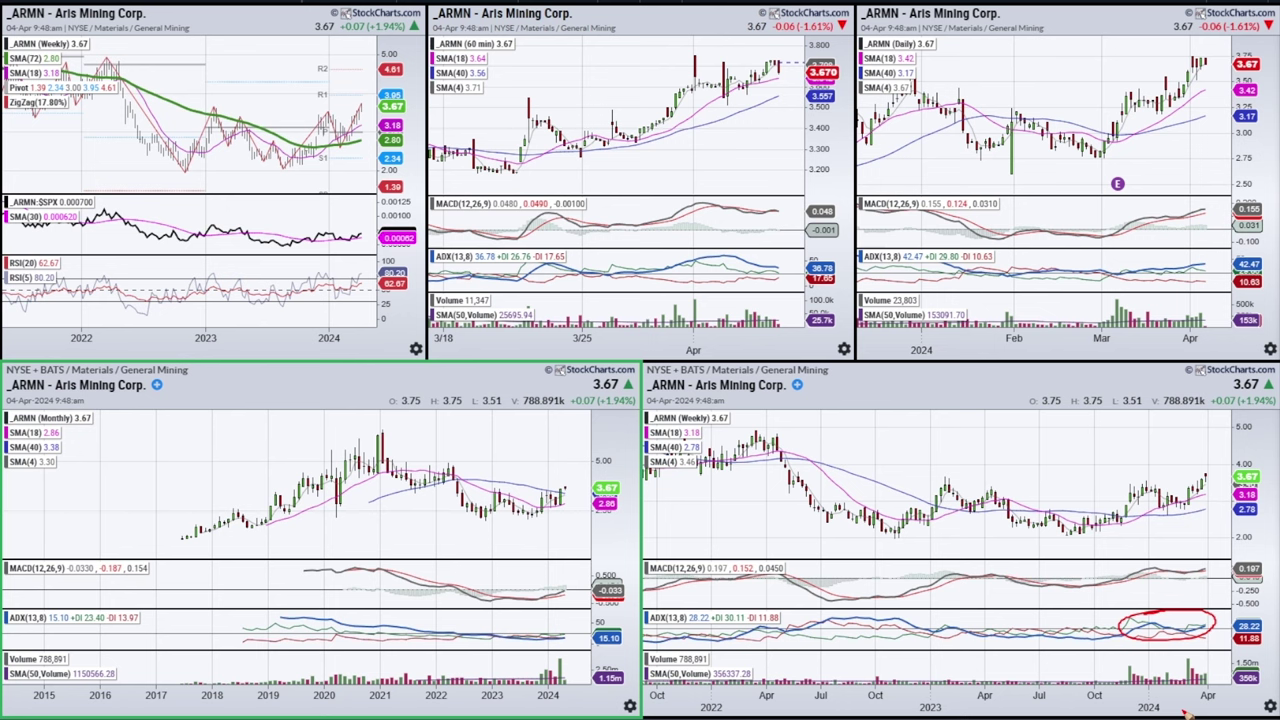
{"action": "key", "text": "e"}
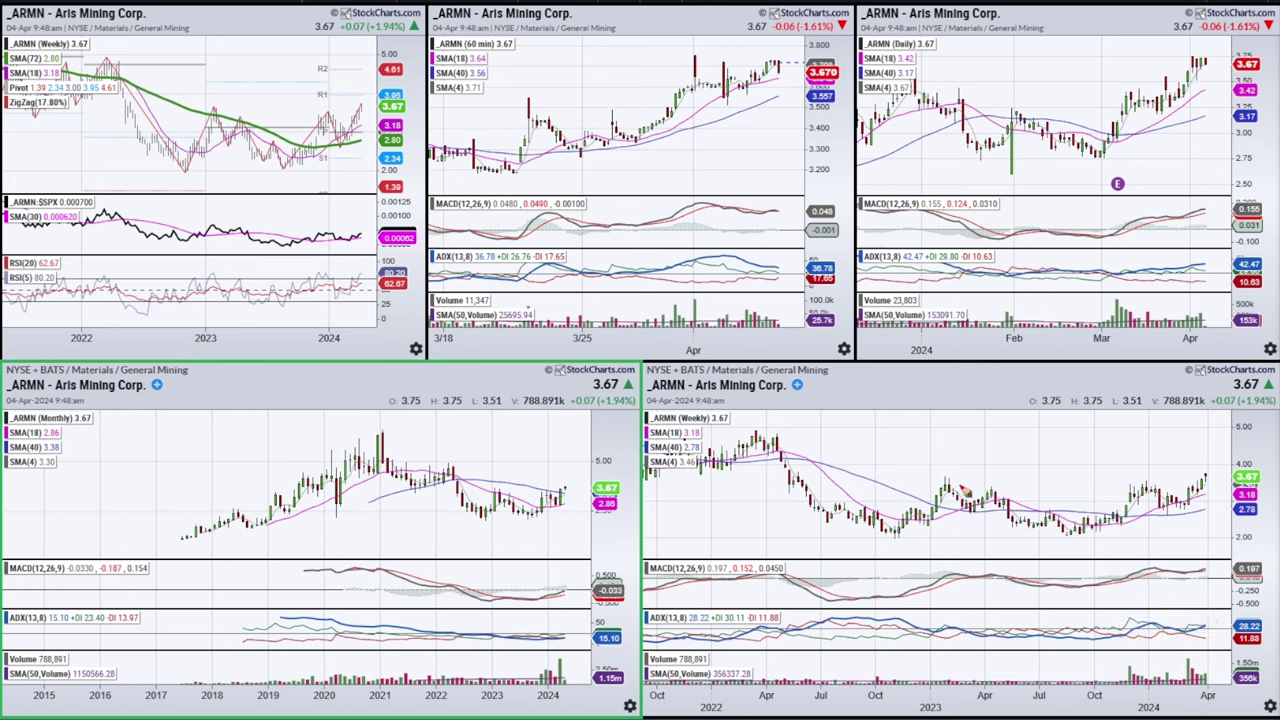
Trace the price resistance from Aris Mining's early 2023 weekly high to the latest candles several times, erasing the markings.
{"action": "mouse_move", "coordinate": [935, 484]}
{"action": "left_mouse_down"}
{"action": "mouse_move", "coordinate": [956, 512]}
{"action": "mouse_move", "coordinate": [1058, 542]}
{"action": "mouse_move", "coordinate": [1160, 538]}
{"action": "mouse_move", "coordinate": [1236, 496]}
{"action": "left_mouse_up"}
{"action": "mouse_move", "coordinate": [930, 487]}
{"action": "left_mouse_down"}
{"action": "mouse_move", "coordinate": [1040, 535]}
{"action": "mouse_move", "coordinate": [1178, 522]}
{"action": "mouse_move", "coordinate": [1234, 496]}
{"action": "mouse_move", "coordinate": [1020, 545]}
{"action": "mouse_move", "coordinate": [950, 510]}
{"action": "mouse_move", "coordinate": [1158, 535]}
{"action": "mouse_move", "coordinate": [1228, 497]}
{"action": "mouse_move", "coordinate": [968, 527]}
{"action": "mouse_move", "coordinate": [945, 513]}
{"action": "mouse_move", "coordinate": [1150, 542]}
{"action": "mouse_move", "coordinate": [1228, 508]}
{"action": "mouse_move", "coordinate": [924, 508]}
{"action": "mouse_move", "coordinate": [1222, 496]}
{"action": "left_mouse_up"}
{"action": "key", "text": "e"}
{"action": "mouse_move", "coordinate": [942, 484]}
{"action": "left_mouse_down"}
{"action": "mouse_move", "coordinate": [1062, 532]}
{"action": "mouse_move", "coordinate": [1240, 492]}
{"action": "left_mouse_up"}
{"action": "key", "text": "e"}
{"action": "mouse_move", "coordinate": [940, 482]}
{"action": "left_mouse_down"}
{"action": "mouse_move", "coordinate": [1035, 528]}
{"action": "mouse_move", "coordinate": [1218, 490]}
{"action": "left_mouse_up"}
{"action": "key", "text": "e"}
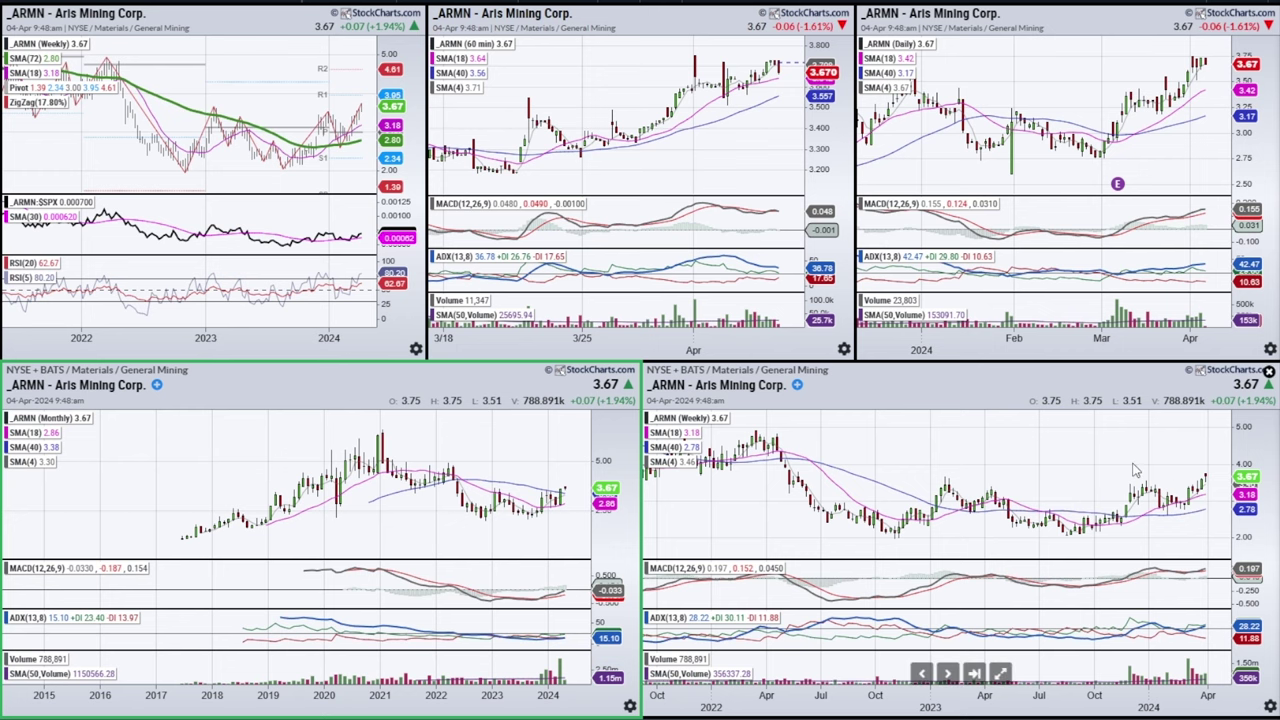
Switch to Lithium Americas Argentina (LAAC), sketch a possible rally, pullback and renewed rise on the weekly and daily charts, and clear the sketches.
{"action": "key", "text": "space"}
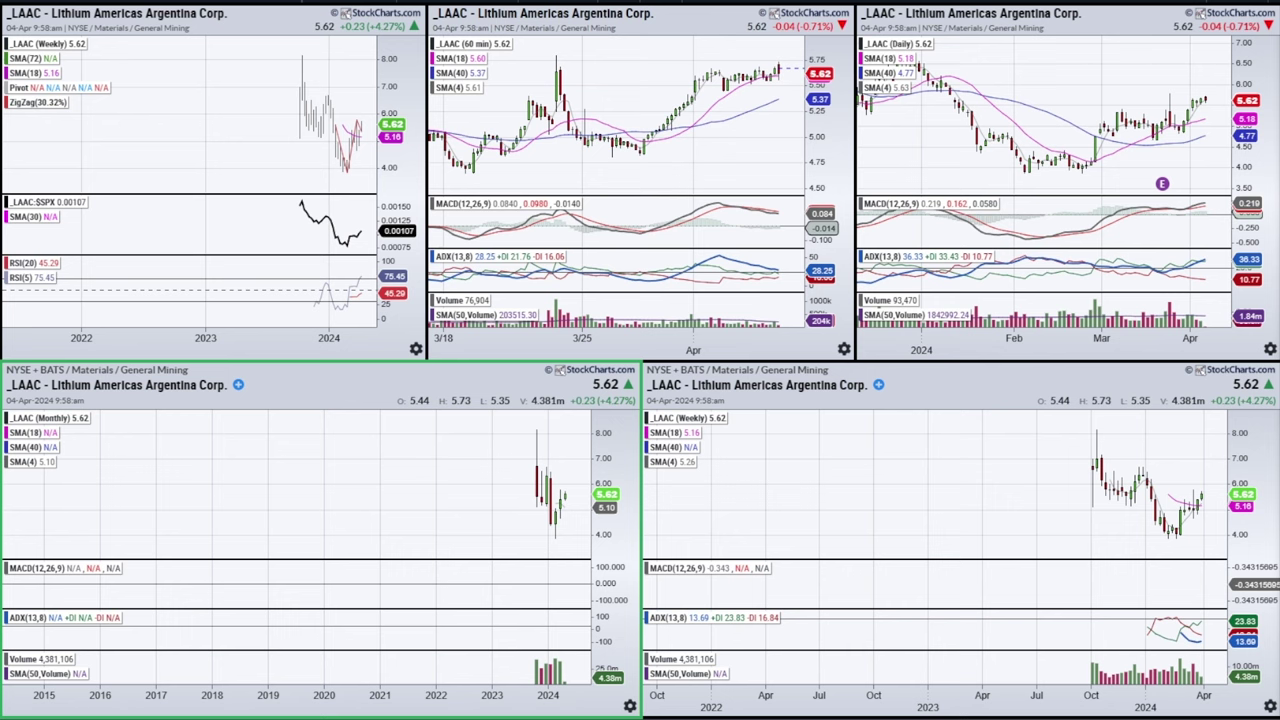
{"action": "mouse_move", "coordinate": [1167, 495]}
{"action": "left_mouse_down"}
{"action": "mouse_move", "coordinate": [1227, 514]}
{"action": "mouse_move", "coordinate": [1208, 485]}
{"action": "mouse_move", "coordinate": [1234, 466]}
{"action": "left_mouse_up"}
{"action": "mouse_move", "coordinate": [1186, 124]}
{"action": "left_mouse_down"}
{"action": "mouse_move", "coordinate": [1224, 72]}
{"action": "mouse_move", "coordinate": [1262, 112]}
{"action": "left_mouse_up"}
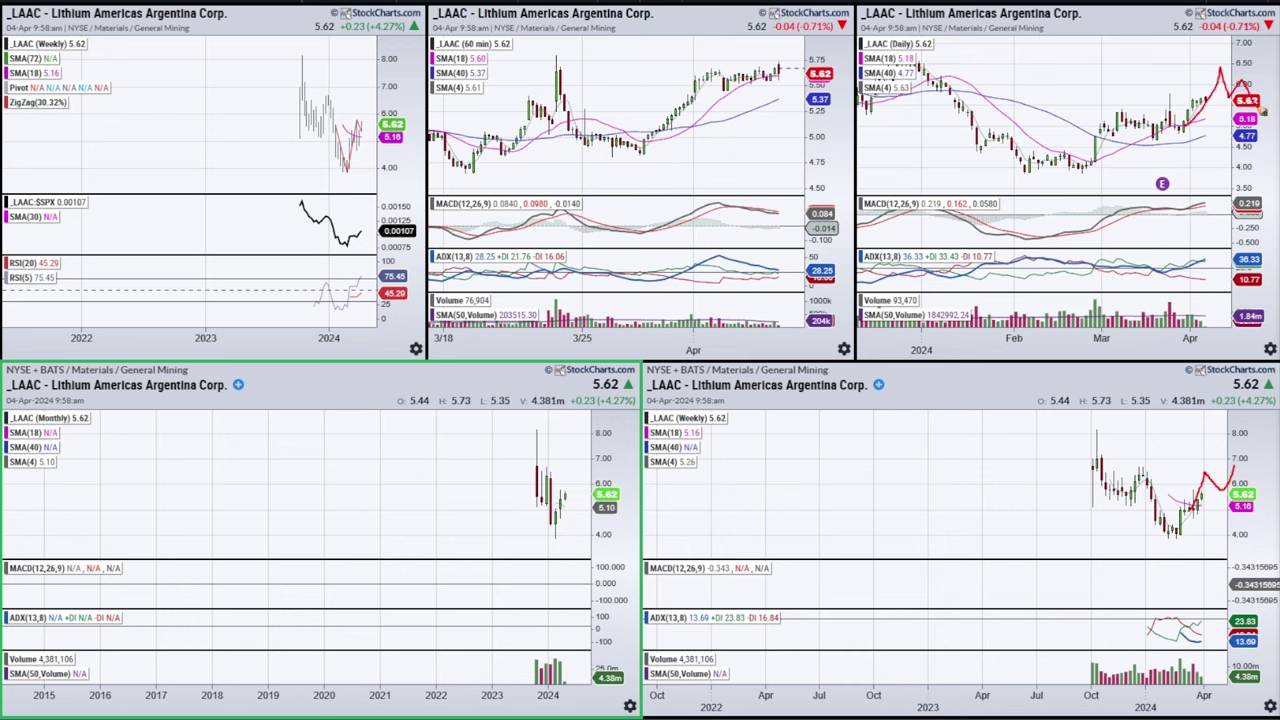
{"action": "key", "text": "Escape"}
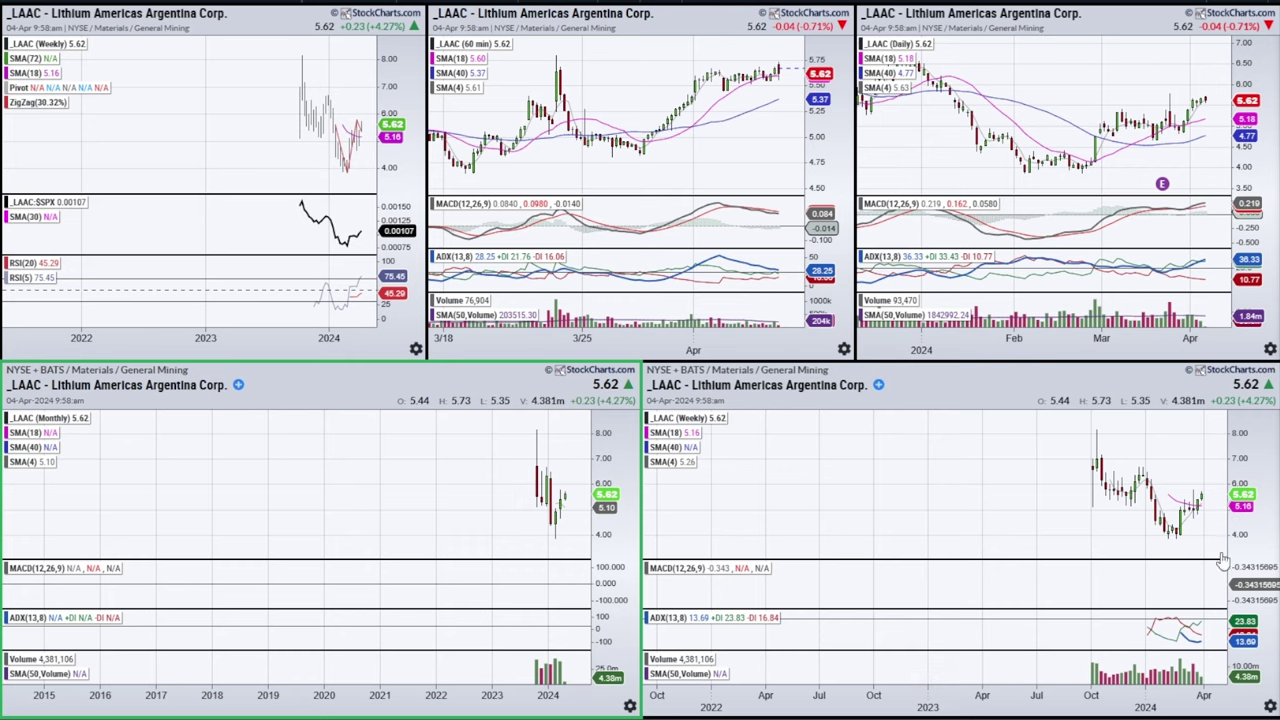
Switch to Curaleaf (CURLF), examine its enlarged monthly chart, and return to the five-chart view.
{"action": "key", "text": "space"}
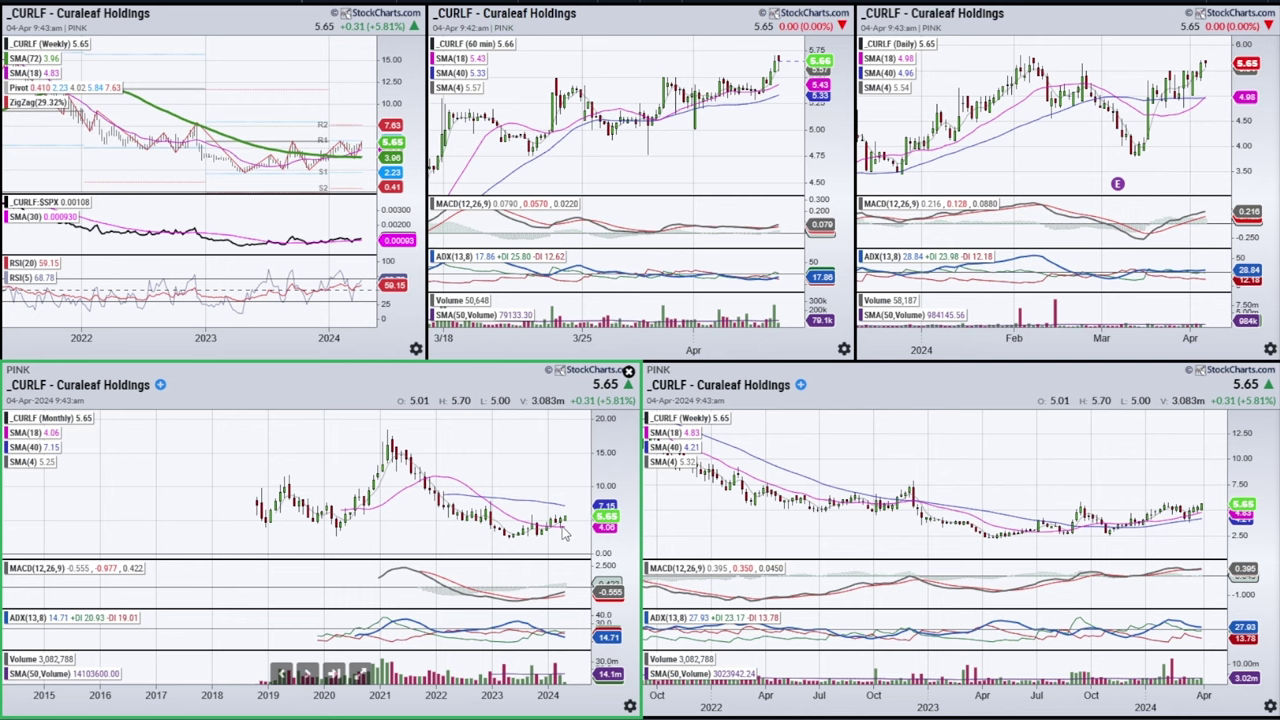
{"action": "left_click", "coordinate": [360, 673]}
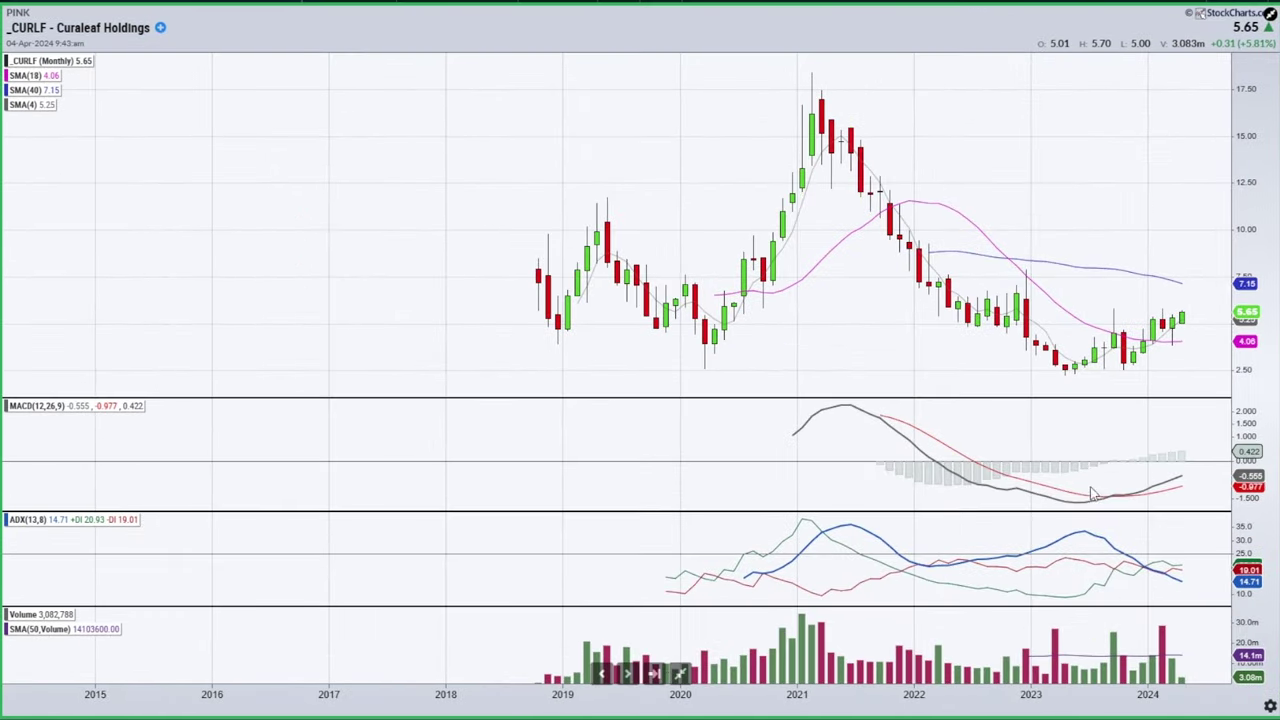
{"action": "left_click", "coordinate": [680, 673]}
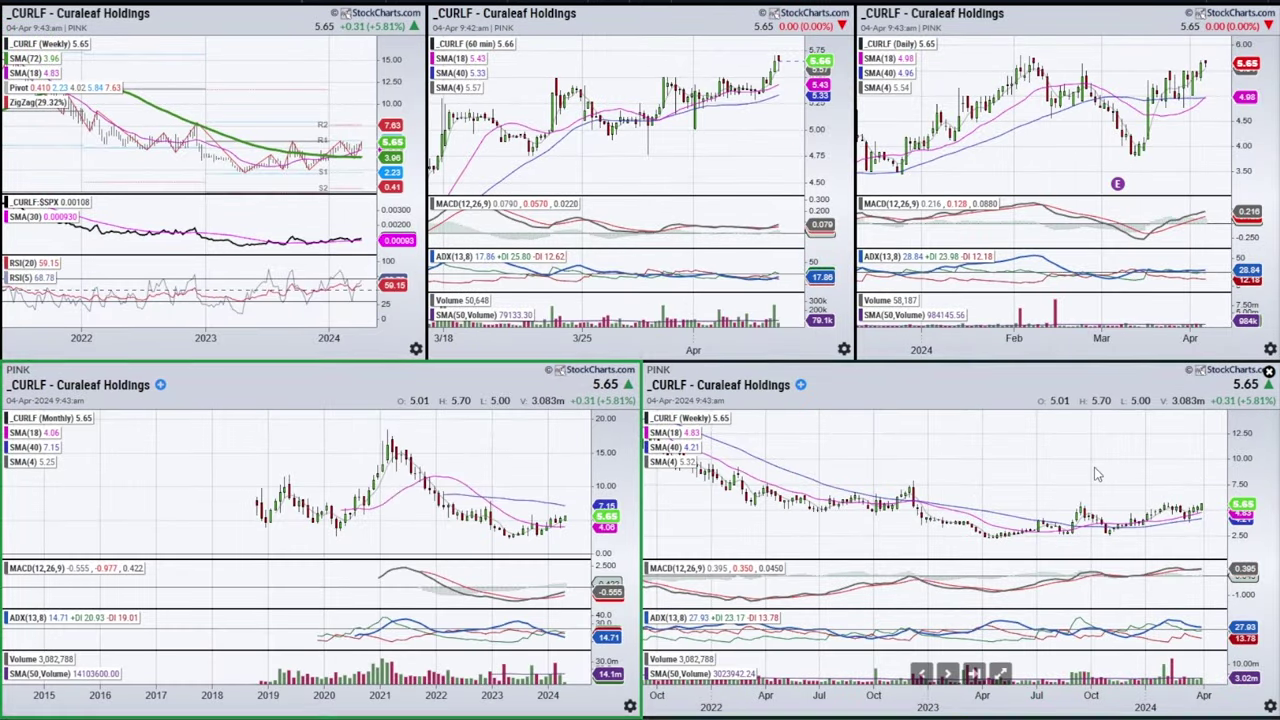
Enlarge Curaleaf's weekly chart, underline the rising lows since mid-2023, draw the horizontal resistance and rising support lines, and erase the markings.
{"action": "left_click", "coordinate": [1000, 673]}
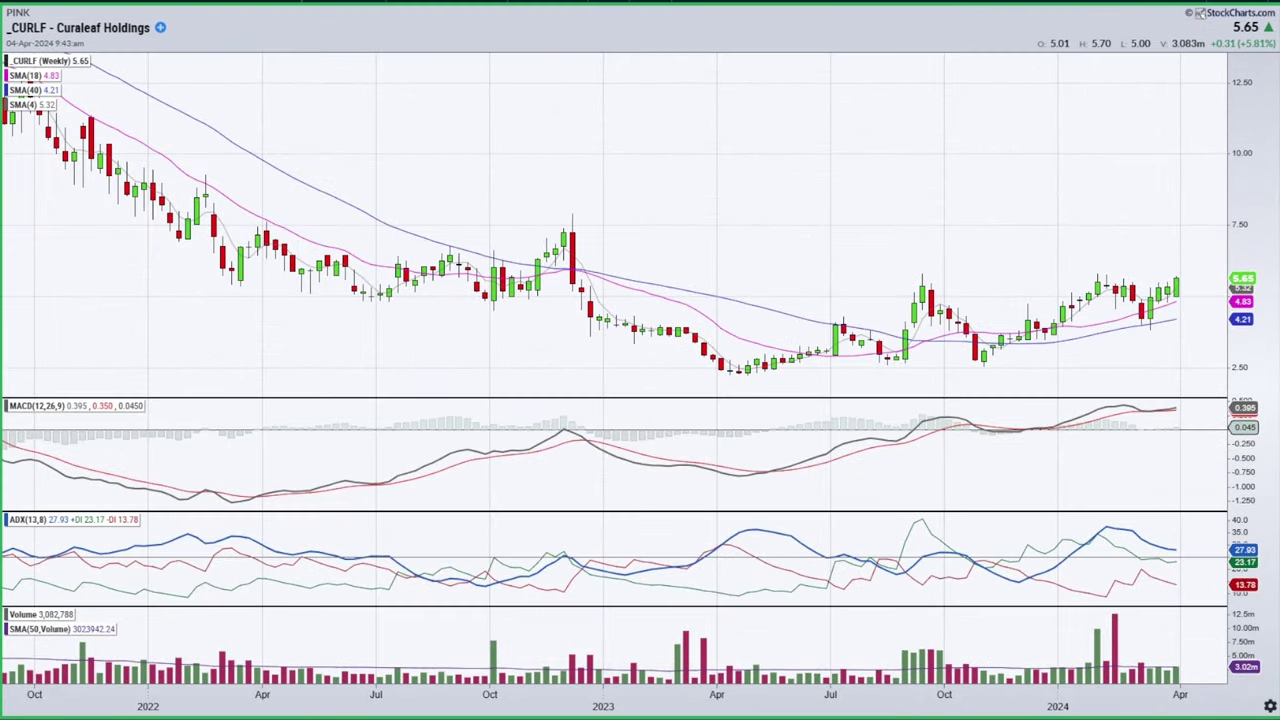
{"action": "mouse_move", "coordinate": [565, 276]}
{"action": "left_mouse_down"}
{"action": "mouse_move", "coordinate": [803, 381]}
{"action": "mouse_move", "coordinate": [1121, 331]}
{"action": "mouse_move", "coordinate": [1163, 304]}
{"action": "left_mouse_up"}
{"action": "key", "text": "ctrl+z"}
{"action": "mouse_move", "coordinate": [877, 368]}
{"action": "left_mouse_down"}
{"action": "mouse_move", "coordinate": [990, 361]}
{"action": "mouse_move", "coordinate": [1056, 339]}
{"action": "left_mouse_up"}
{"action": "left_click_drag", "start_coordinate": [1138, 322], "coordinate": [1164, 314]}
{"action": "left_click_drag", "start_coordinate": [878, 273], "coordinate": [1214, 275]}
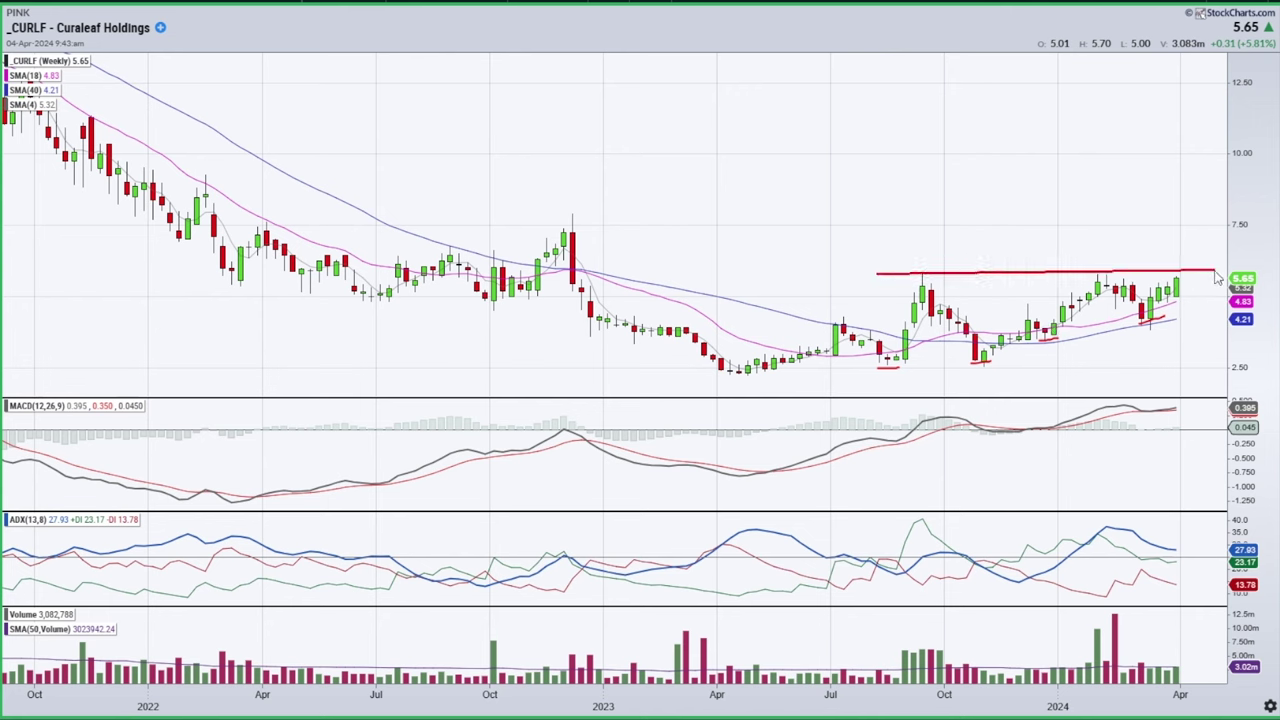
{"action": "mouse_move", "coordinate": [891, 382]}
{"action": "left_mouse_down"}
{"action": "mouse_move", "coordinate": [1070, 362]}
{"action": "mouse_move", "coordinate": [1202, 321]}
{"action": "left_mouse_up"}
{"action": "key", "text": "e"}
Circle the 2023 and early 2024 ADX peaks on Curaleaf's weekly chart, erase the circles, and return to the five-chart view.
{"action": "mouse_move", "coordinate": [1080, 518]}
{"action": "left_mouse_down"}
{"action": "mouse_move", "coordinate": [1200, 565]}
{"action": "mouse_move", "coordinate": [1100, 520]}
{"action": "left_mouse_up"}
{"action": "mouse_move", "coordinate": [703, 540]}
{"action": "left_mouse_down"}
{"action": "mouse_move", "coordinate": [795, 542]}
{"action": "mouse_move", "coordinate": [720, 539]}
{"action": "left_mouse_up"}
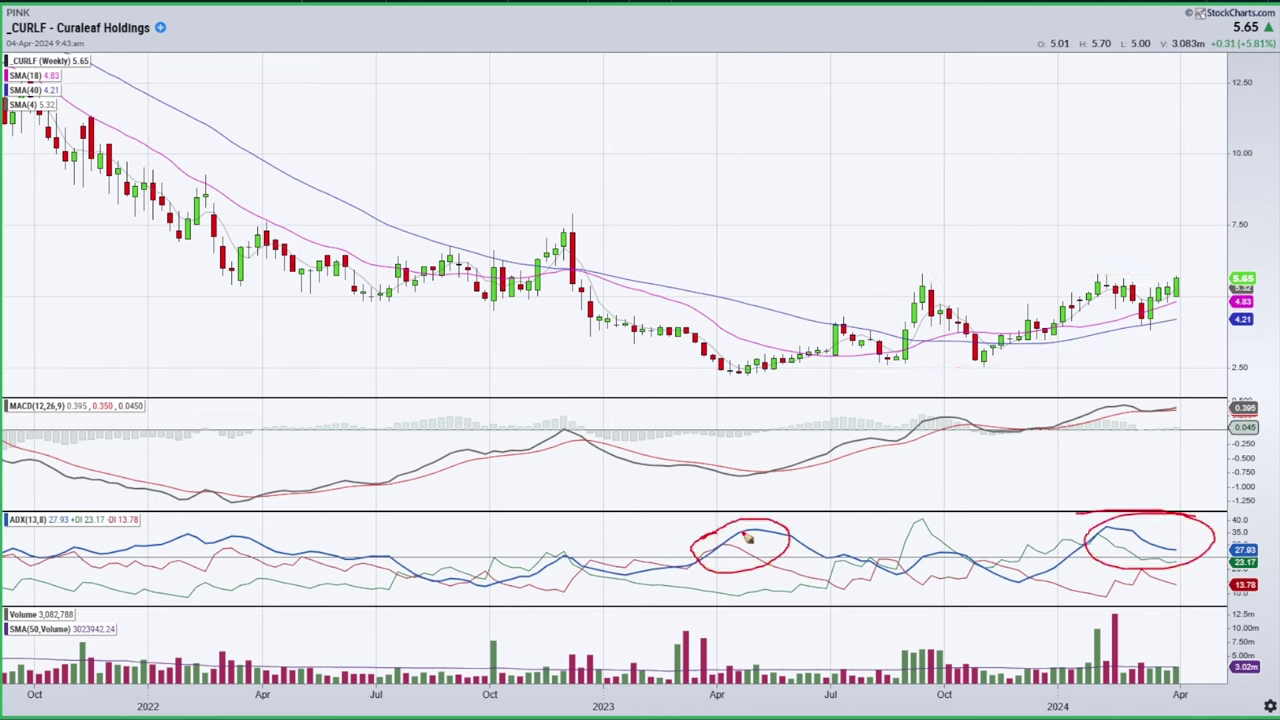
{"action": "mouse_move", "coordinate": [907, 546]}
{"action": "left_mouse_down"}
{"action": "mouse_move", "coordinate": [978, 548]}
{"action": "mouse_move", "coordinate": [900, 560]}
{"action": "mouse_move", "coordinate": [970, 553]}
{"action": "left_mouse_up"}
{"action": "mouse_move", "coordinate": [1089, 531]}
{"action": "left_mouse_down"}
{"action": "mouse_move", "coordinate": [1208, 527]}
{"action": "mouse_move", "coordinate": [1113, 515]}
{"action": "left_mouse_up"}
{"action": "key", "text": "e"}
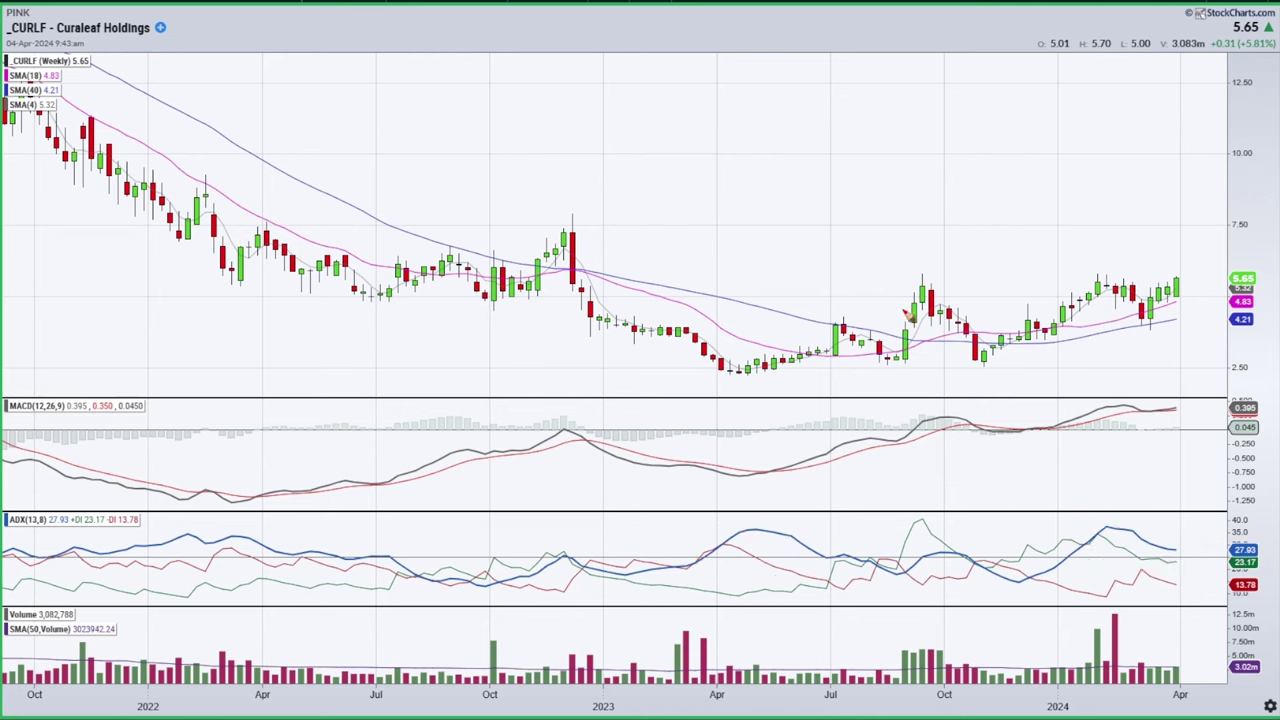
{"action": "key", "text": "Escape"}
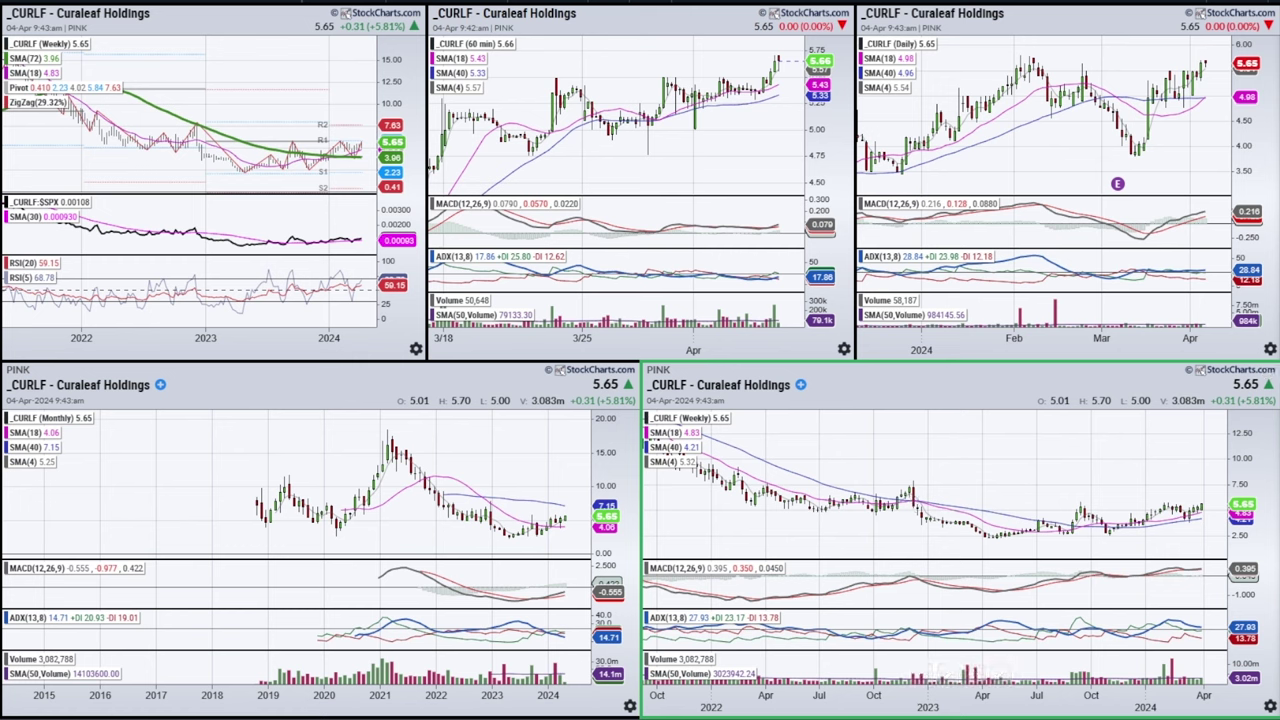
Switch to T-Mobile (TMUS), circle the latest MACD crossover on its enlarged weekly chart, and sketch a possible pullback and rally beyond the last candle.
{"action": "key", "text": "Down"}
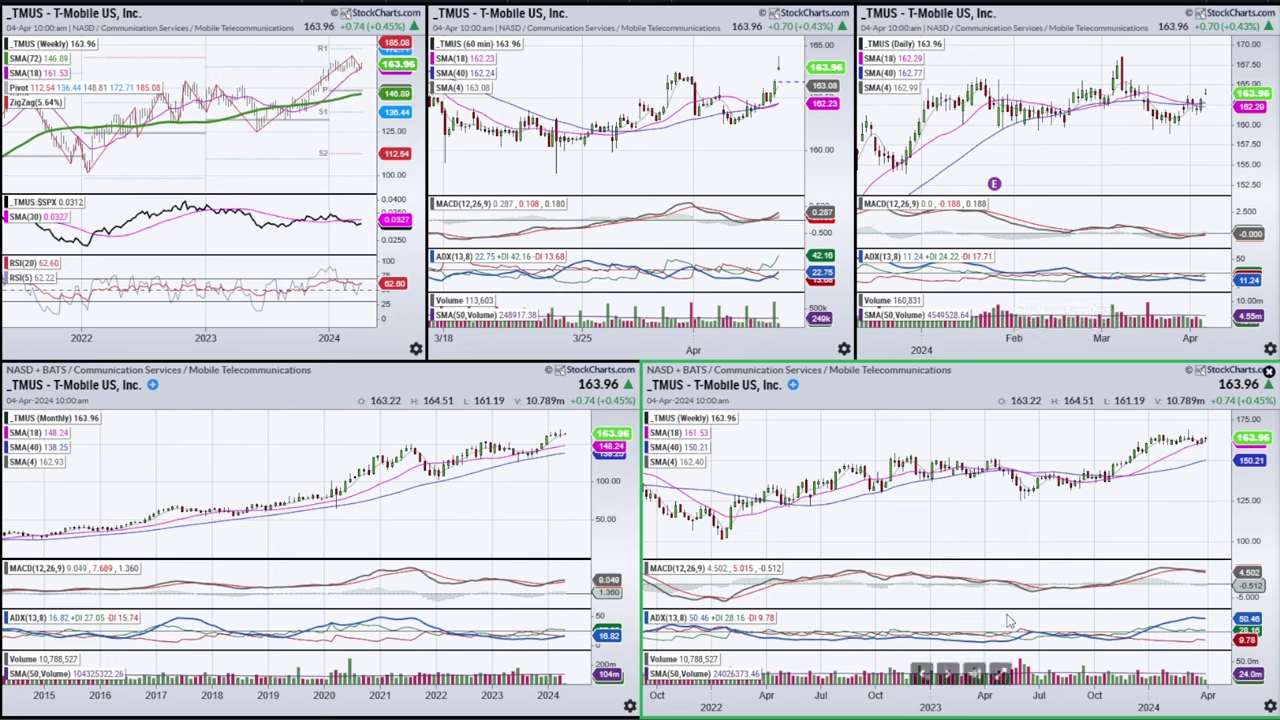
{"action": "left_click", "coordinate": [1000, 674]}
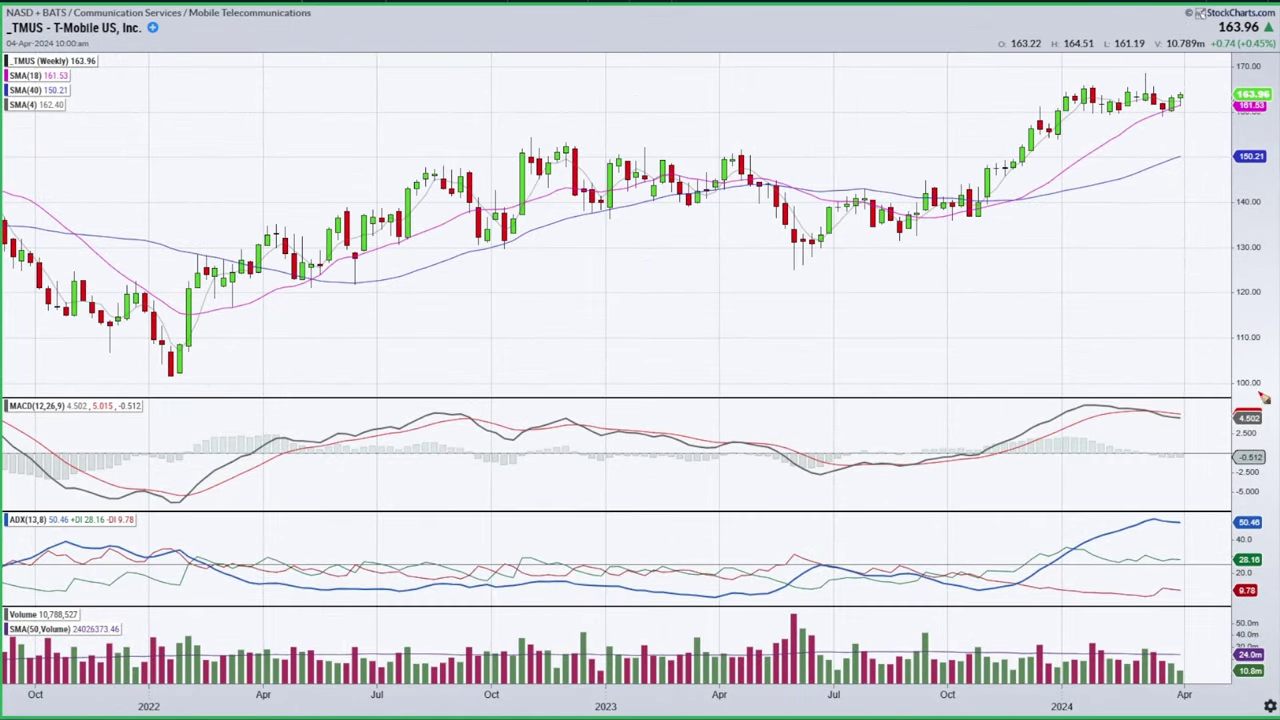
{"action": "mouse_move", "coordinate": [1155, 413]}
{"action": "left_mouse_down"}
{"action": "mouse_move", "coordinate": [1168, 424]}
{"action": "mouse_move", "coordinate": [1150, 405]}
{"action": "left_mouse_up"}
{"action": "left_click_drag", "start_coordinate": [1177, 115], "coordinate": [1190, 103]}
{"action": "mouse_move", "coordinate": [1184, 92]}
{"action": "left_mouse_down"}
{"action": "mouse_move", "coordinate": [1160, 93]}
{"action": "mouse_move", "coordinate": [1201, 103]}
{"action": "mouse_move", "coordinate": [1174, 112]}
{"action": "mouse_move", "coordinate": [1227, 103]}
{"action": "left_mouse_up"}
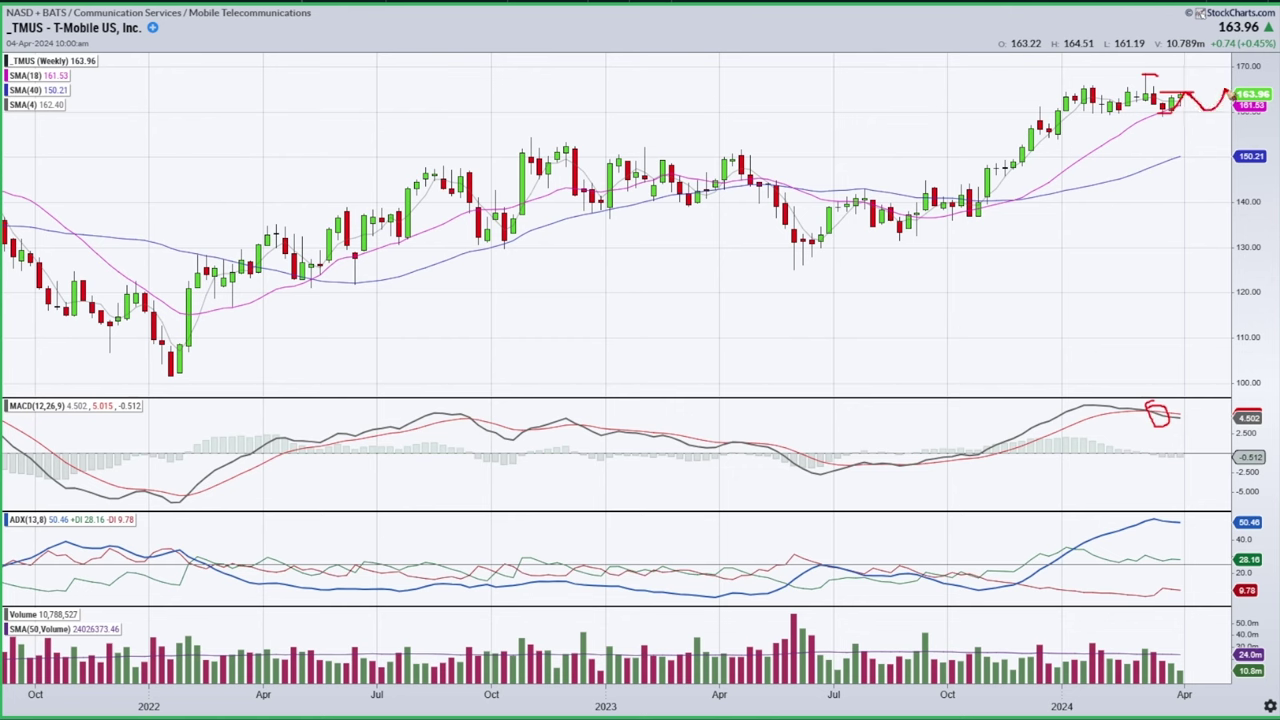
Finish and erase the T-Mobile price sketch, mark the recent ADX rise on the weekly chart, and return to the five-chart view.
{"action": "left_click_drag", "start_coordinate": [1183, 95], "coordinate": [1224, 96]}
{"action": "key", "text": "e"}
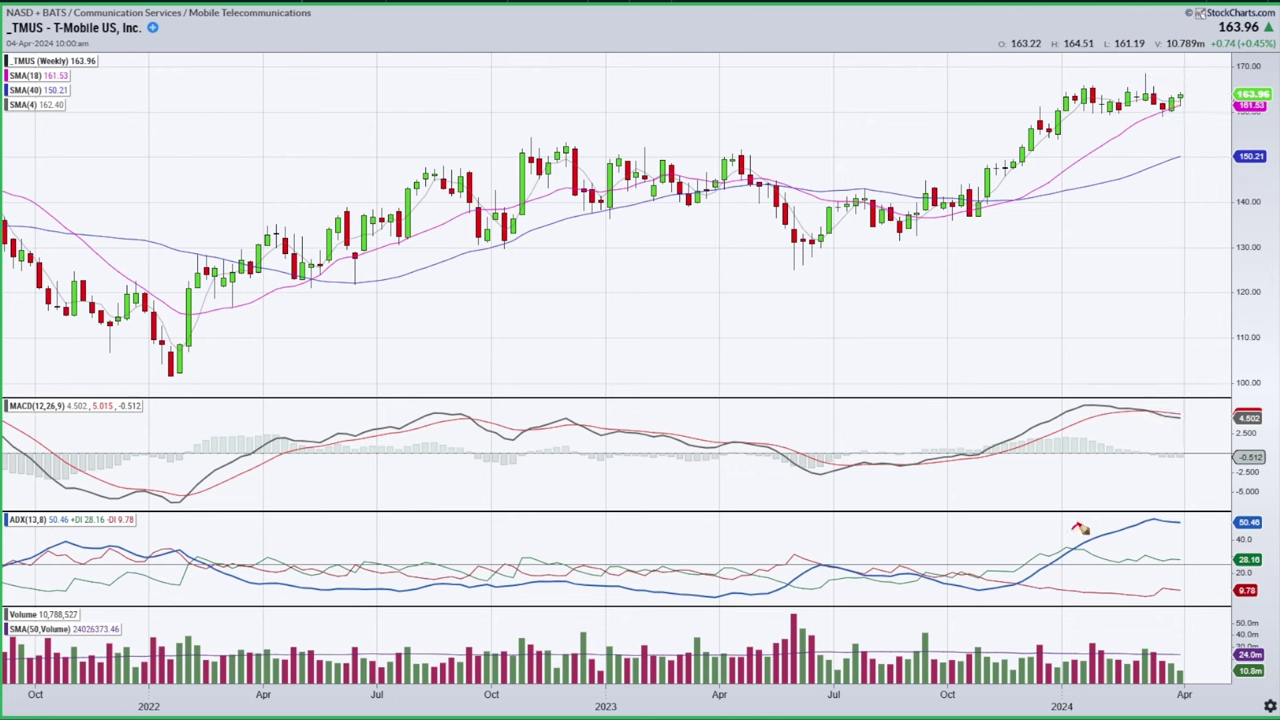
{"action": "mouse_move", "coordinate": [1076, 531]}
{"action": "left_mouse_down"}
{"action": "mouse_move", "coordinate": [1183, 517]}
{"action": "mouse_move", "coordinate": [1185, 565]}
{"action": "mouse_move", "coordinate": [1070, 521]}
{"action": "left_mouse_up"}
{"action": "key", "text": "Escape"}
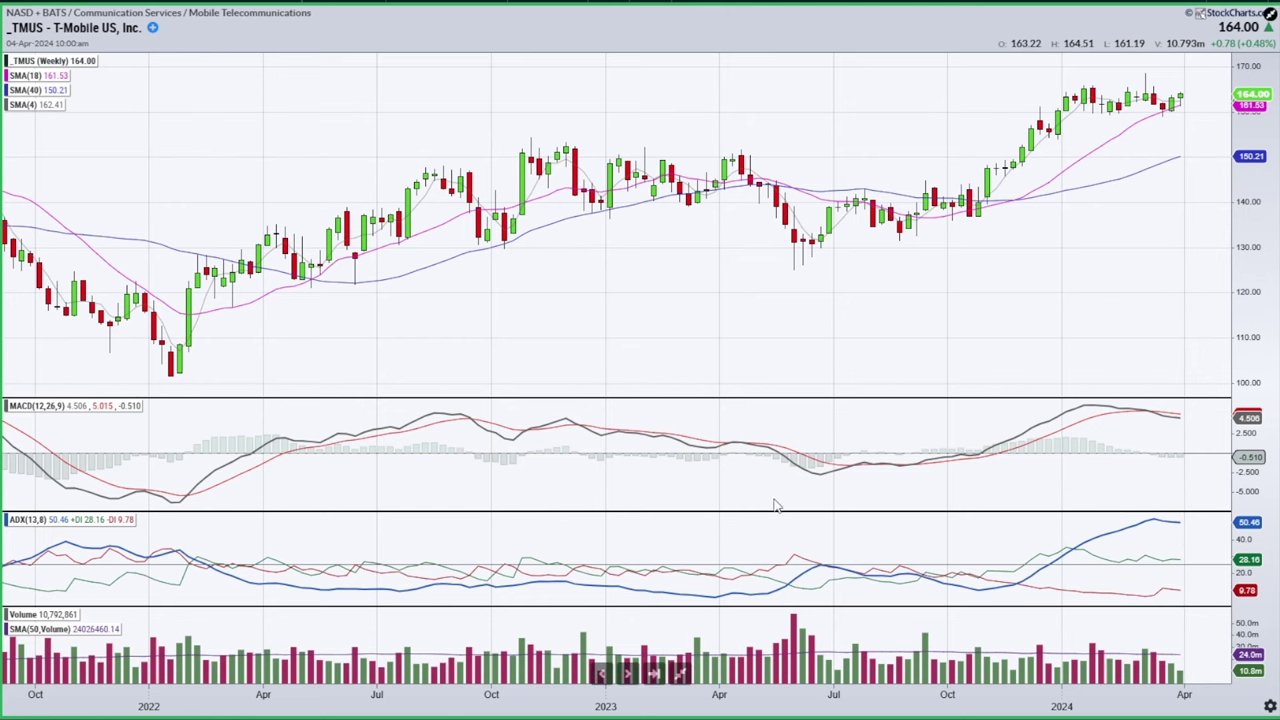
{"action": "left_click", "coordinate": [678, 675]}
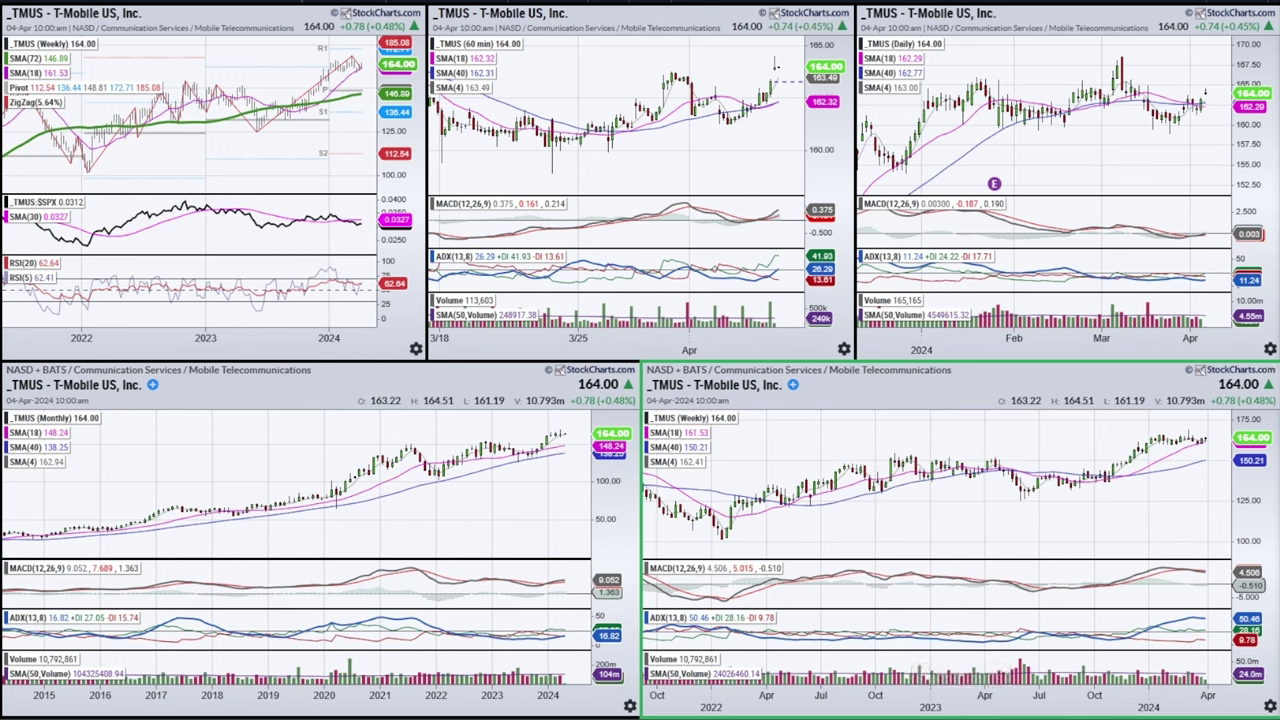
Switch to Hope Bancorp (HOPE), examine its enlarged monthly chart, and return to the five-chart view.
{"action": "key", "text": "Down"}
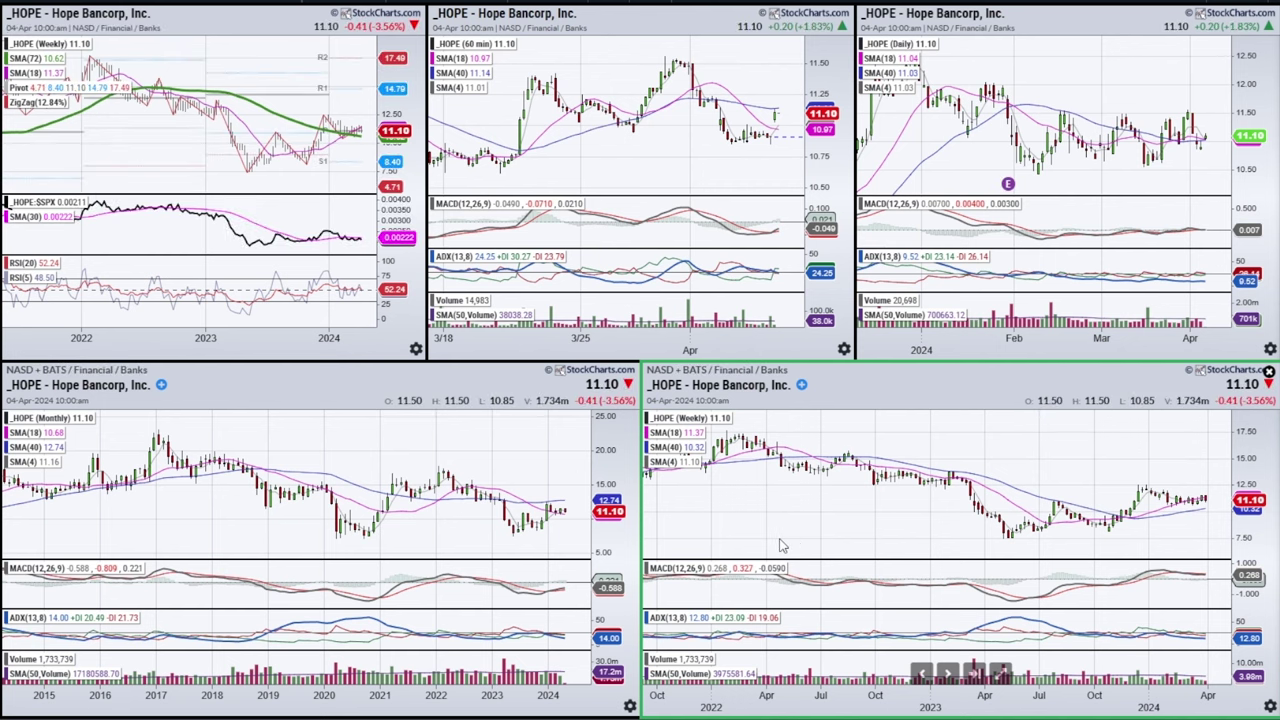
{"action": "left_click", "coordinate": [359, 674]}
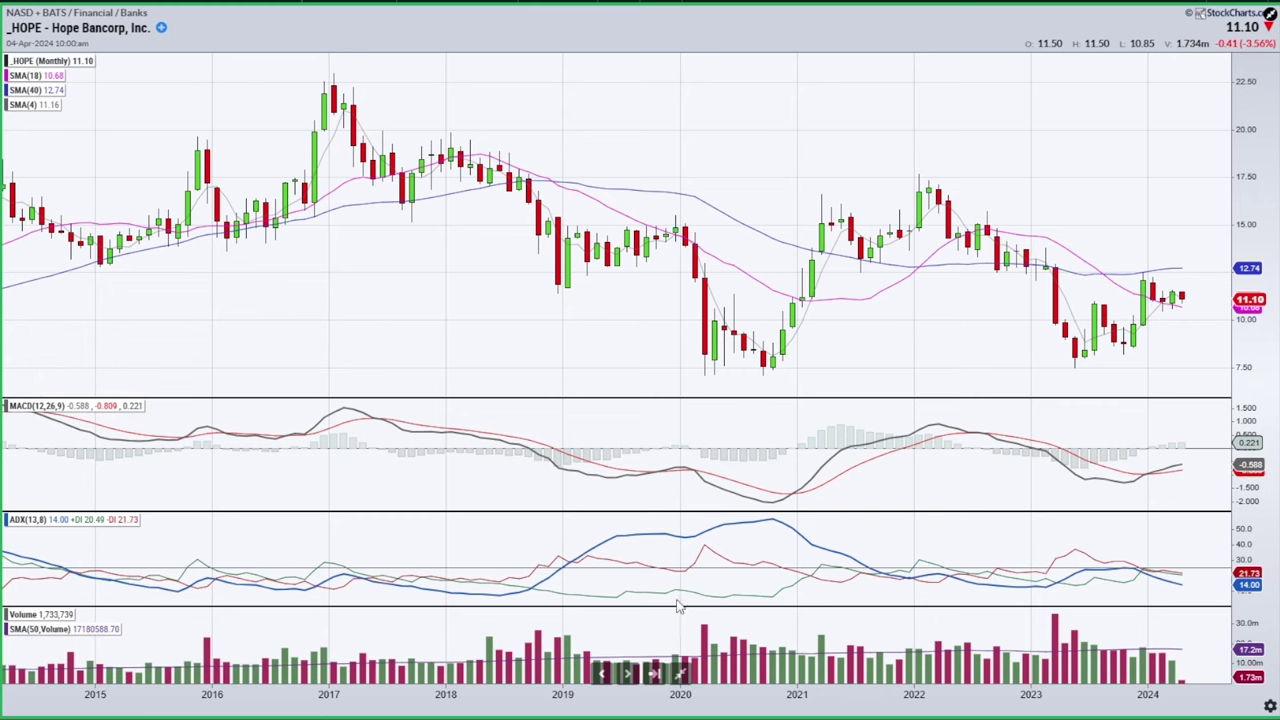
{"action": "left_click", "coordinate": [680, 672]}
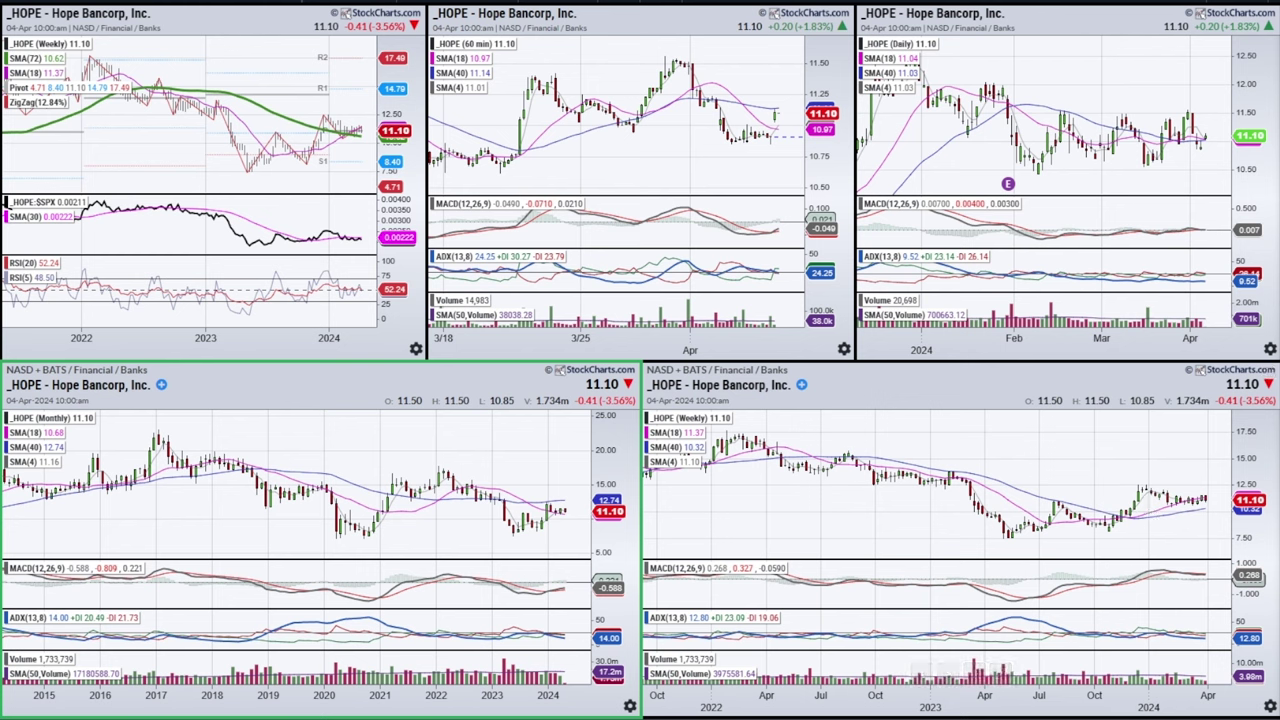
Draw resistance near 11.50 and a rising path on Hope Bancorp's daily chart, link it to the circled latest weekly candles, and erase the markings.
{"action": "left_click_drag", "start_coordinate": [1040, 115], "coordinate": [1235, 112]}
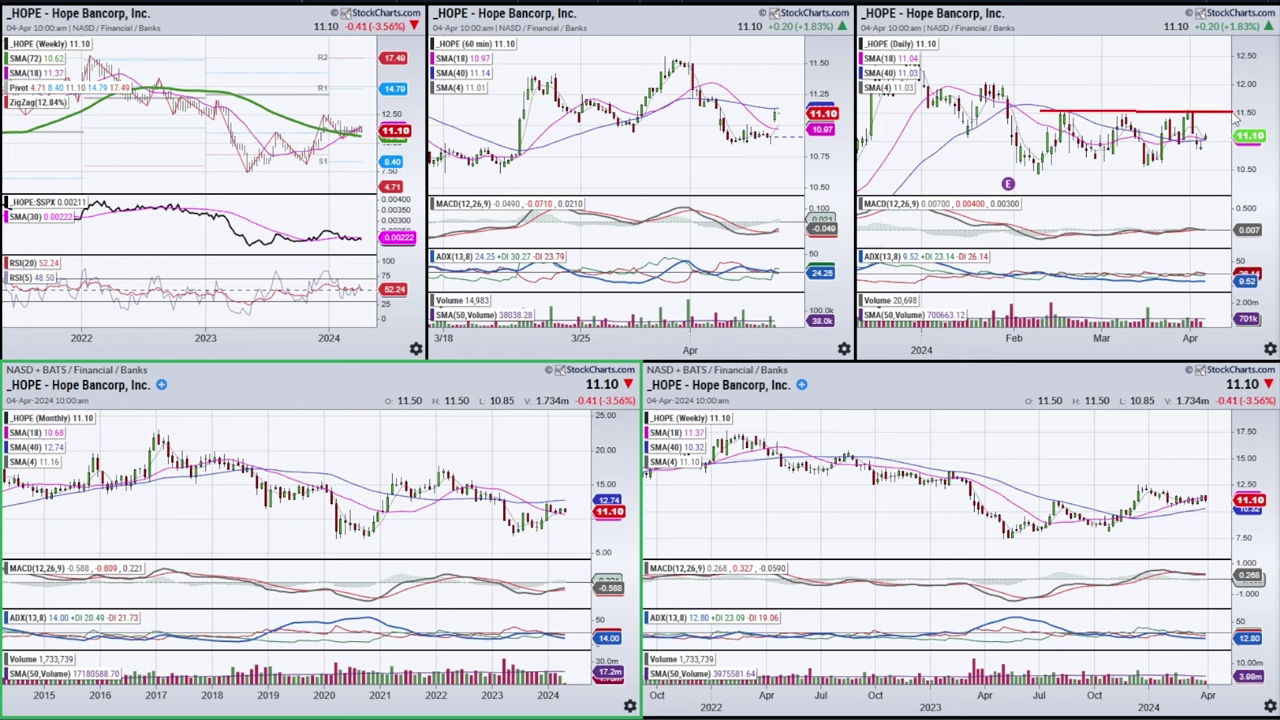
{"action": "left_click_drag", "start_coordinate": [1232, 112], "coordinate": [1231, 110]}
{"action": "left_click_drag", "start_coordinate": [1210, 155], "coordinate": [1230, 96]}
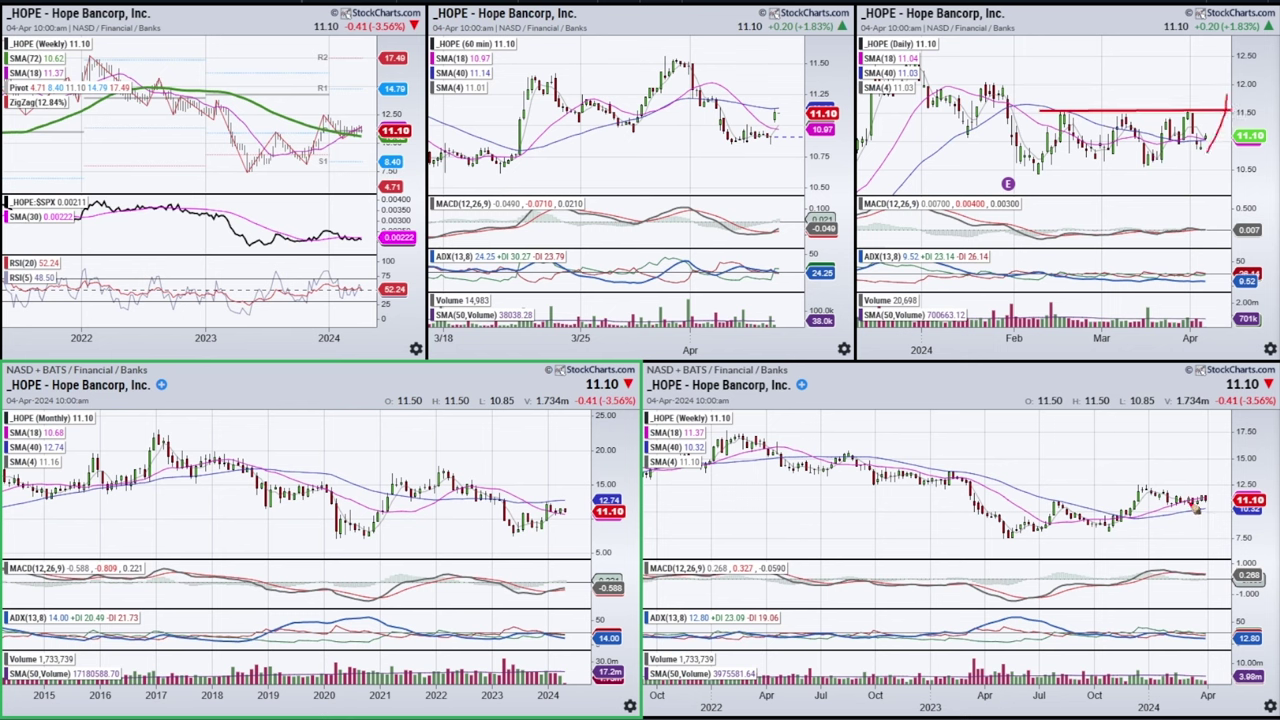
{"action": "mouse_move", "coordinate": [1218, 497]}
{"action": "left_mouse_down"}
{"action": "mouse_move", "coordinate": [1160, 505]}
{"action": "mouse_move", "coordinate": [1198, 490]}
{"action": "mouse_move", "coordinate": [1198, 184]}
{"action": "left_mouse_up"}
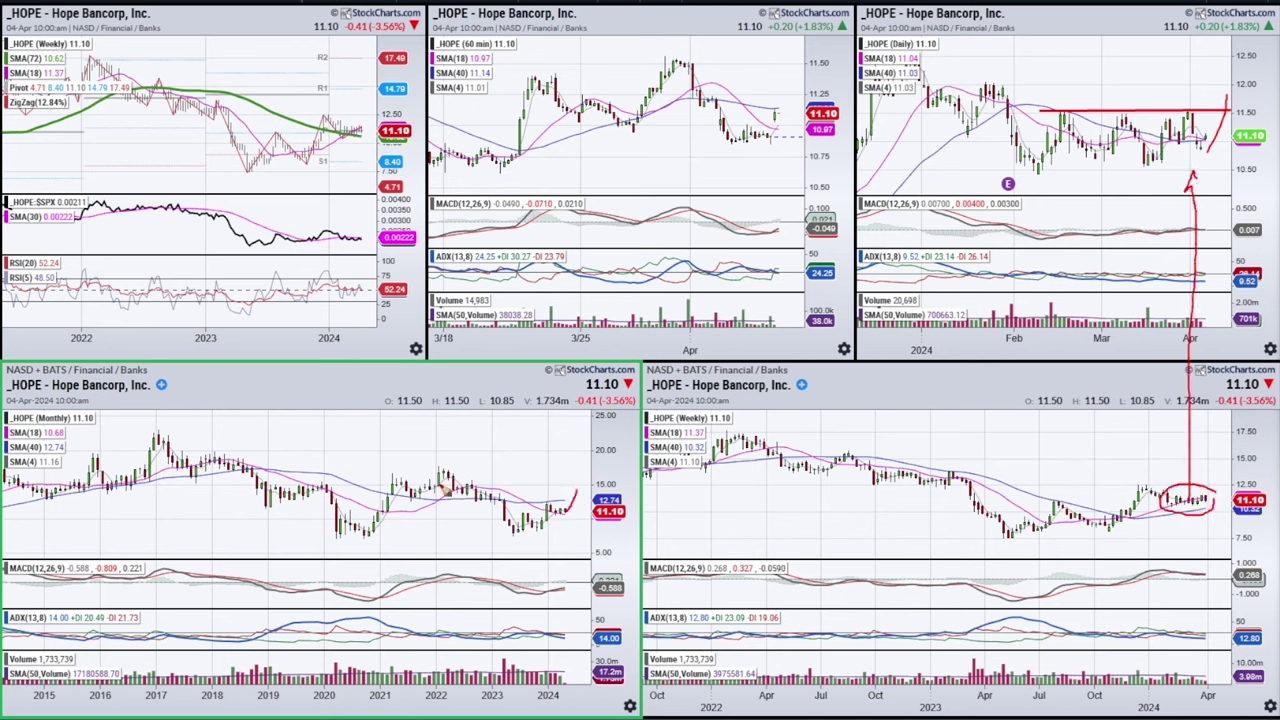
{"action": "mouse_move", "coordinate": [424, 474]}
{"action": "left_mouse_down"}
{"action": "mouse_move", "coordinate": [484, 551]}
{"action": "mouse_move", "coordinate": [430, 478]}
{"action": "left_mouse_up"}
{"action": "key", "text": "e"}
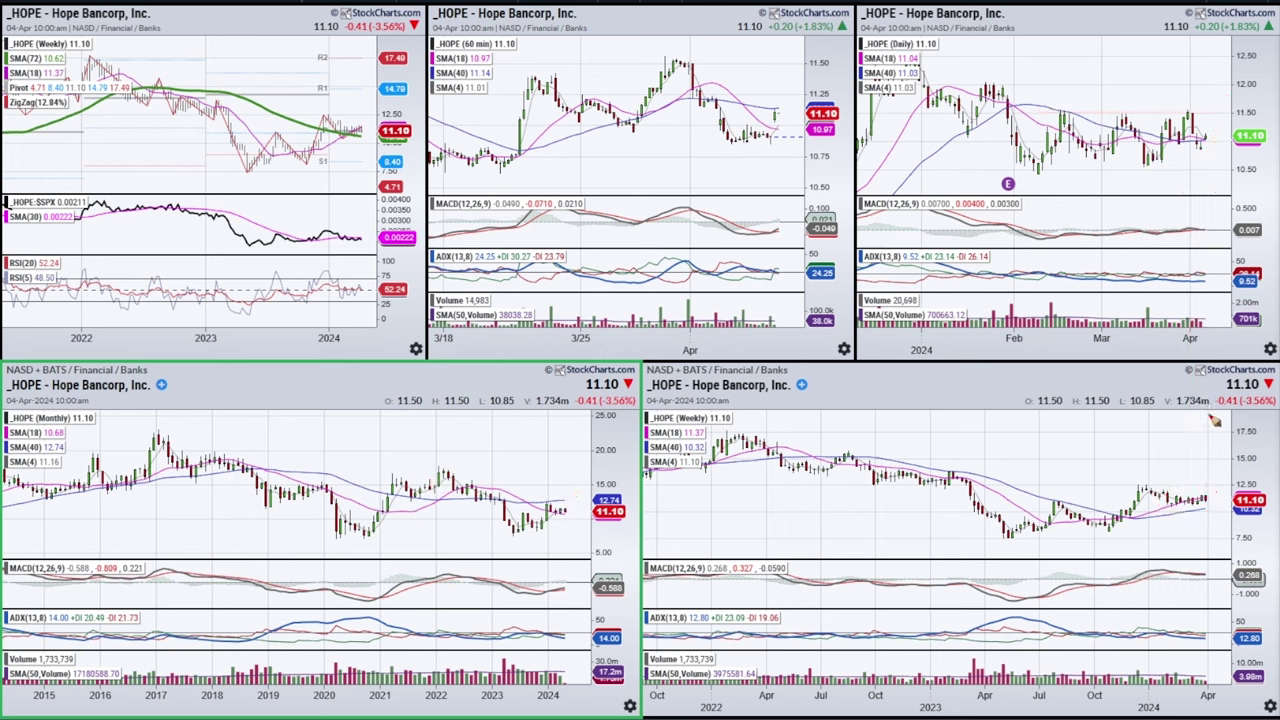
Circle the latest MACD section and mark the recent price pullback on Hope Bancorp's weekly chart.
{"action": "mouse_move", "coordinate": [1180, 572]}
{"action": "left_mouse_down"}
{"action": "mouse_move", "coordinate": [1212, 566]}
{"action": "mouse_move", "coordinate": [1195, 605]}
{"action": "mouse_move", "coordinate": [1172, 565]}
{"action": "left_mouse_up"}
{"action": "left_click_drag", "start_coordinate": [1172, 497], "coordinate": [1188, 505]}
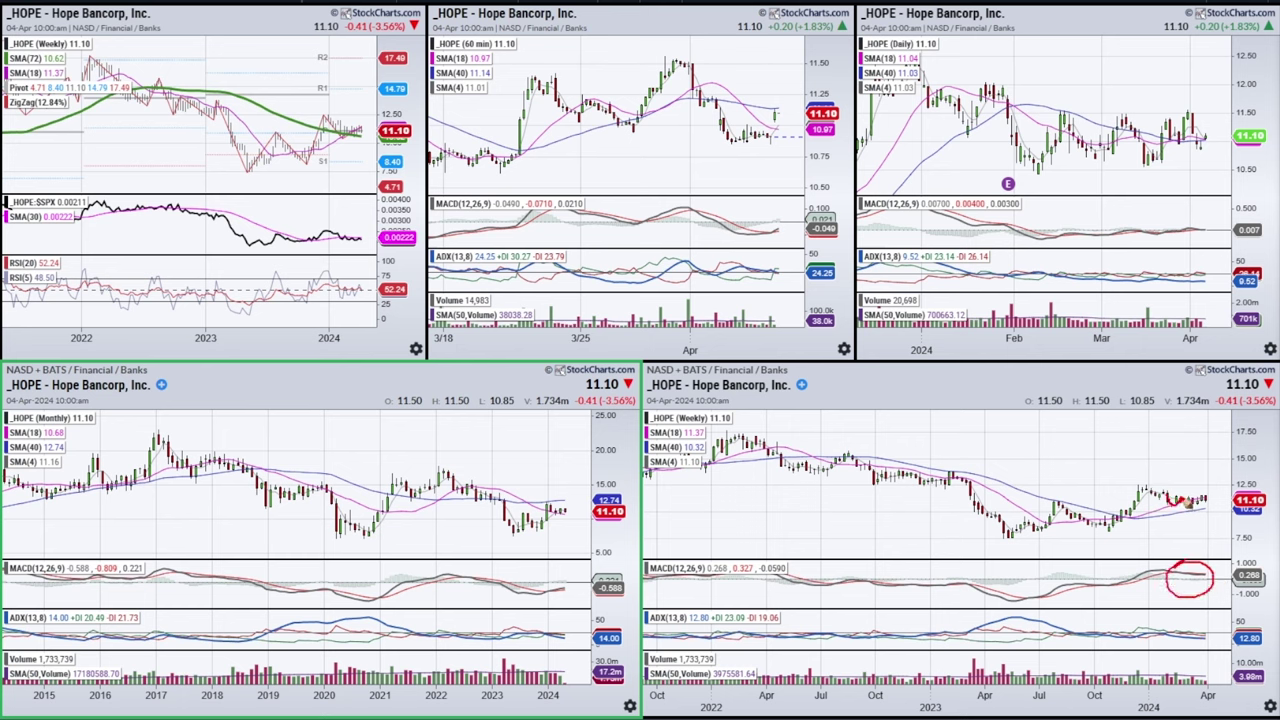
{"action": "mouse_move", "coordinate": [1194, 571]}
{"action": "left_mouse_down"}
{"action": "mouse_move", "coordinate": [1217, 594]}
{"action": "mouse_move", "coordinate": [1192, 572]}
{"action": "left_mouse_up"}
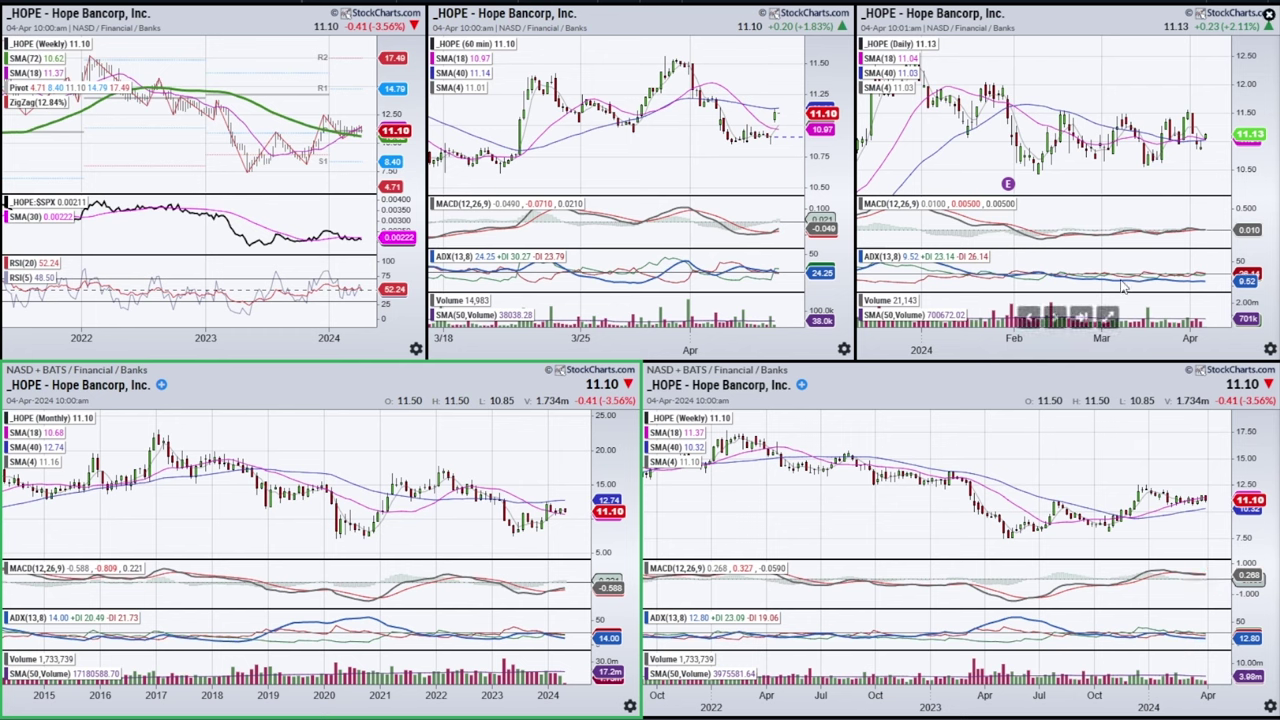
Switch to CVS Health (CVS), trace the falling 18-period average and a horizontal level near 80 on its enlarged monthly chart, and erase them.
{"action": "key", "text": "Down"}
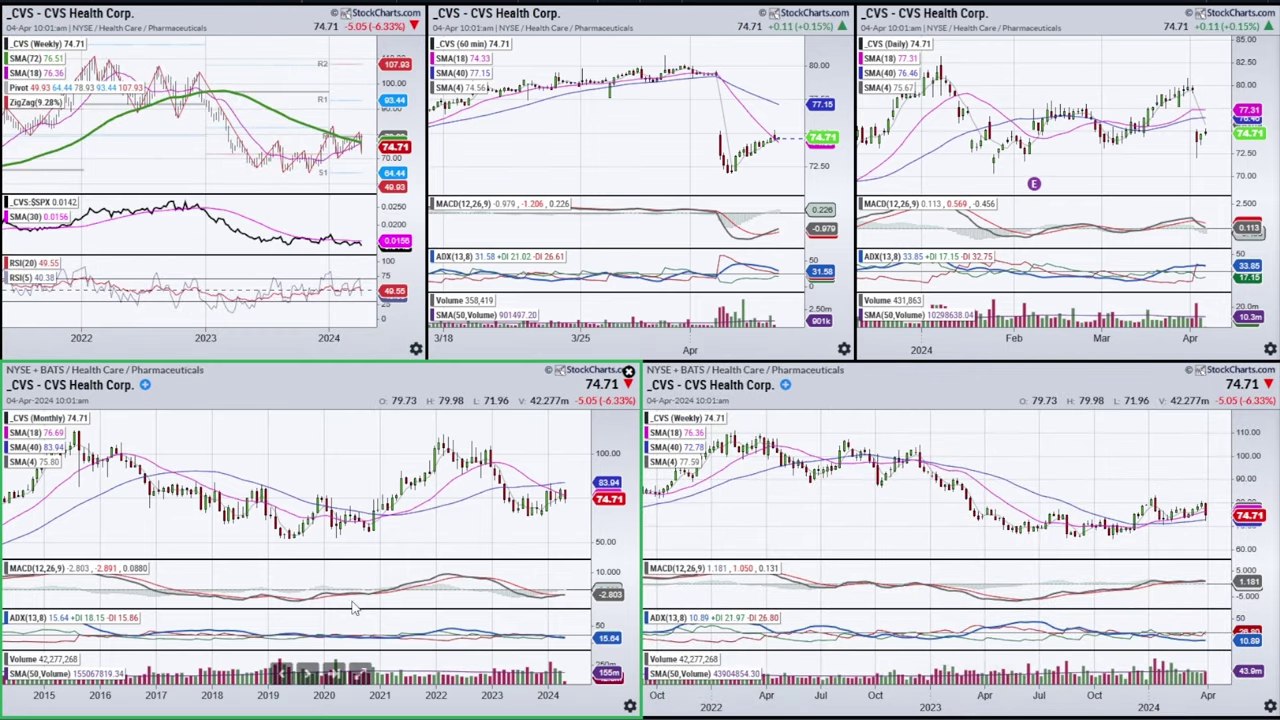
{"action": "left_click", "coordinate": [362, 673]}
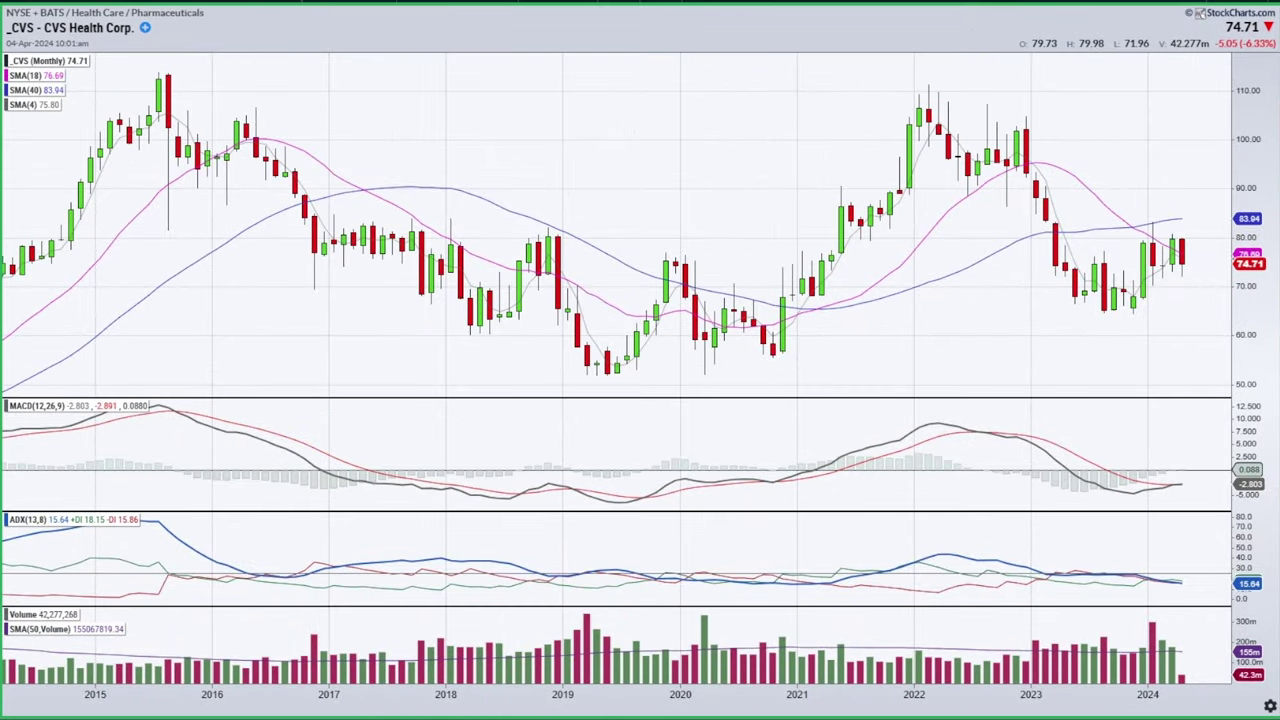
{"action": "left_click_drag", "start_coordinate": [1042, 163], "coordinate": [1207, 267]}
{"action": "left_click_drag", "start_coordinate": [1094, 201], "coordinate": [1204, 272]}
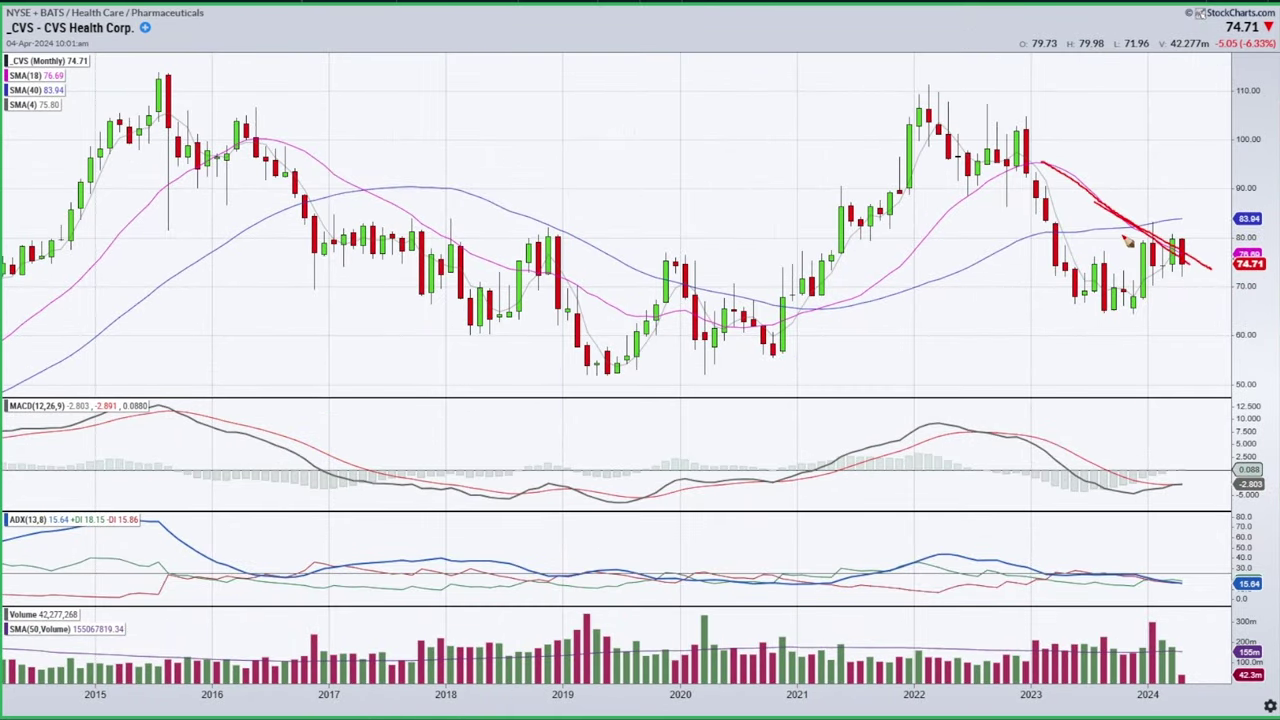
{"action": "left_click_drag", "start_coordinate": [420, 244], "coordinate": [1228, 237]}
{"action": "key", "text": "e"}
Mark the recent falling 18-period average, MACD turn and ADX area on CVS's monthly chart, and return to the five-chart view.
{"action": "left_click_drag", "start_coordinate": [1126, 212], "coordinate": [1189, 267]}
{"action": "mouse_move", "coordinate": [1140, 480]}
{"action": "left_mouse_down"}
{"action": "mouse_move", "coordinate": [1198, 470]}
{"action": "mouse_move", "coordinate": [1160, 452]}
{"action": "left_mouse_up"}
{"action": "mouse_move", "coordinate": [1137, 568]}
{"action": "left_mouse_down"}
{"action": "mouse_move", "coordinate": [1137, 594]}
{"action": "mouse_move", "coordinate": [1136, 567]}
{"action": "left_mouse_up"}
{"action": "key", "text": "Escape"}
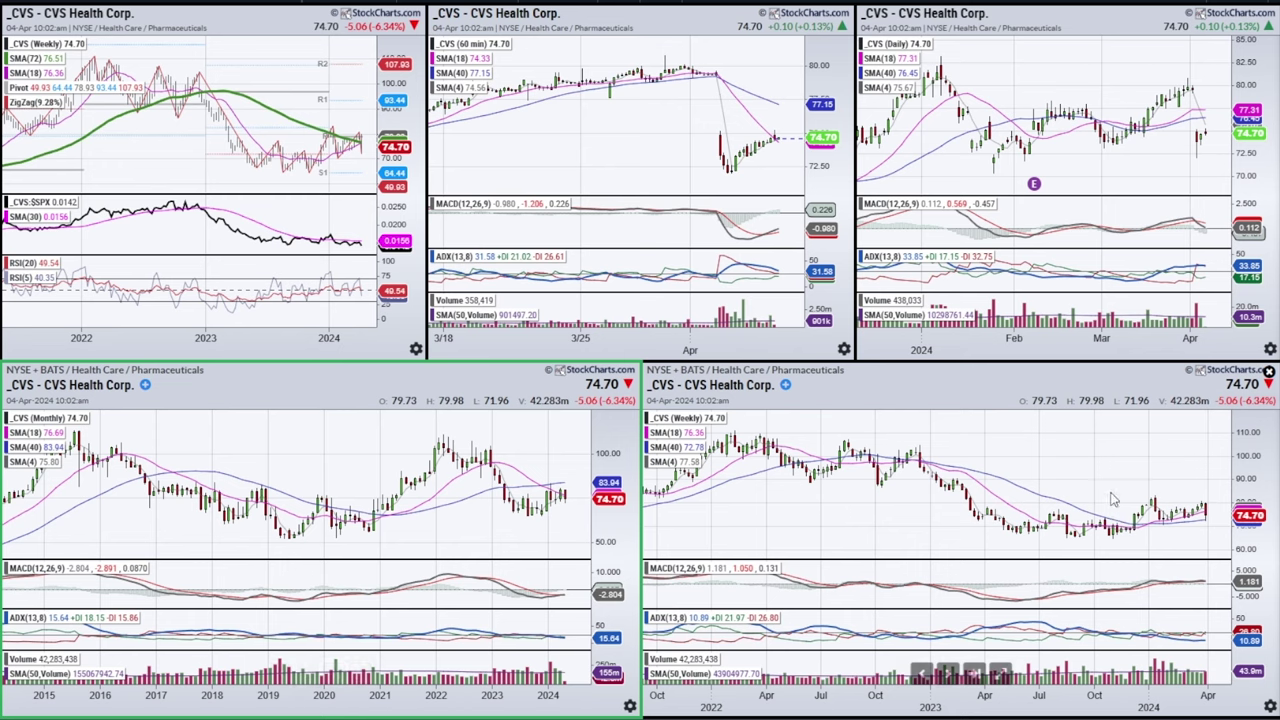
Switch to Gap (GPS), circle the high ADX on its weekly chart, and trace the rally, pullback and rising moving averages.
{"action": "key", "text": "Down"}
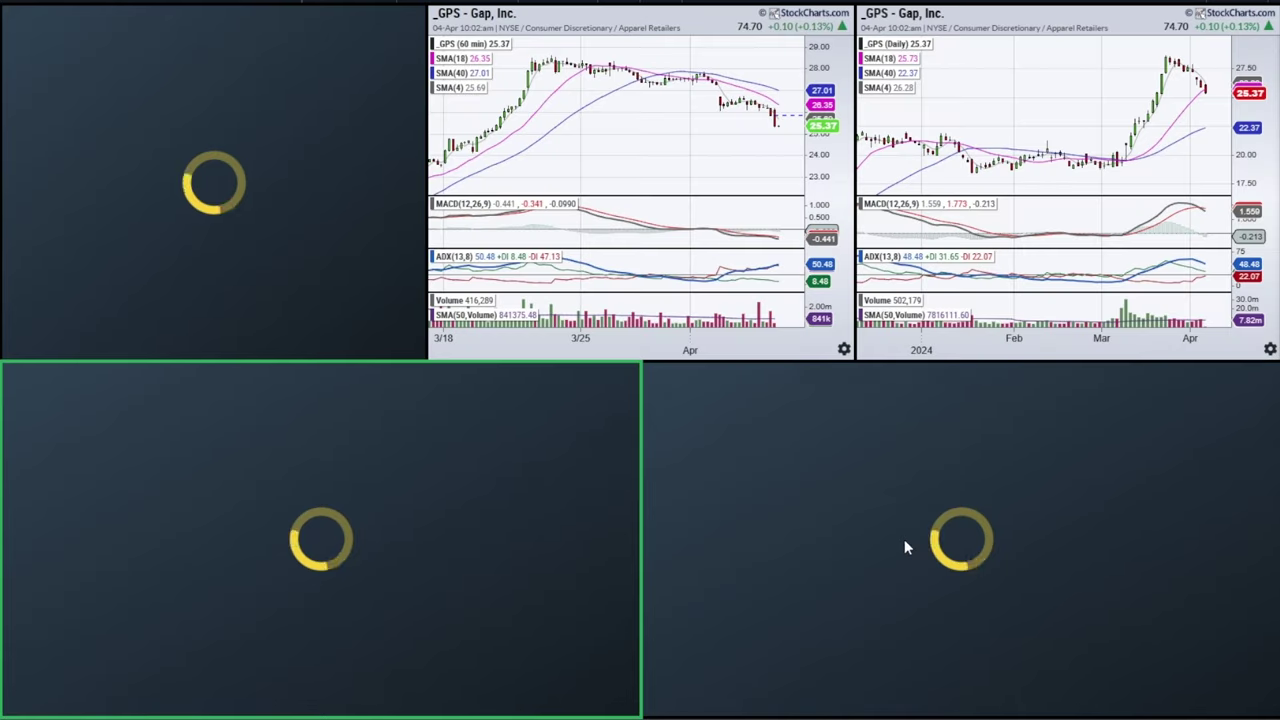
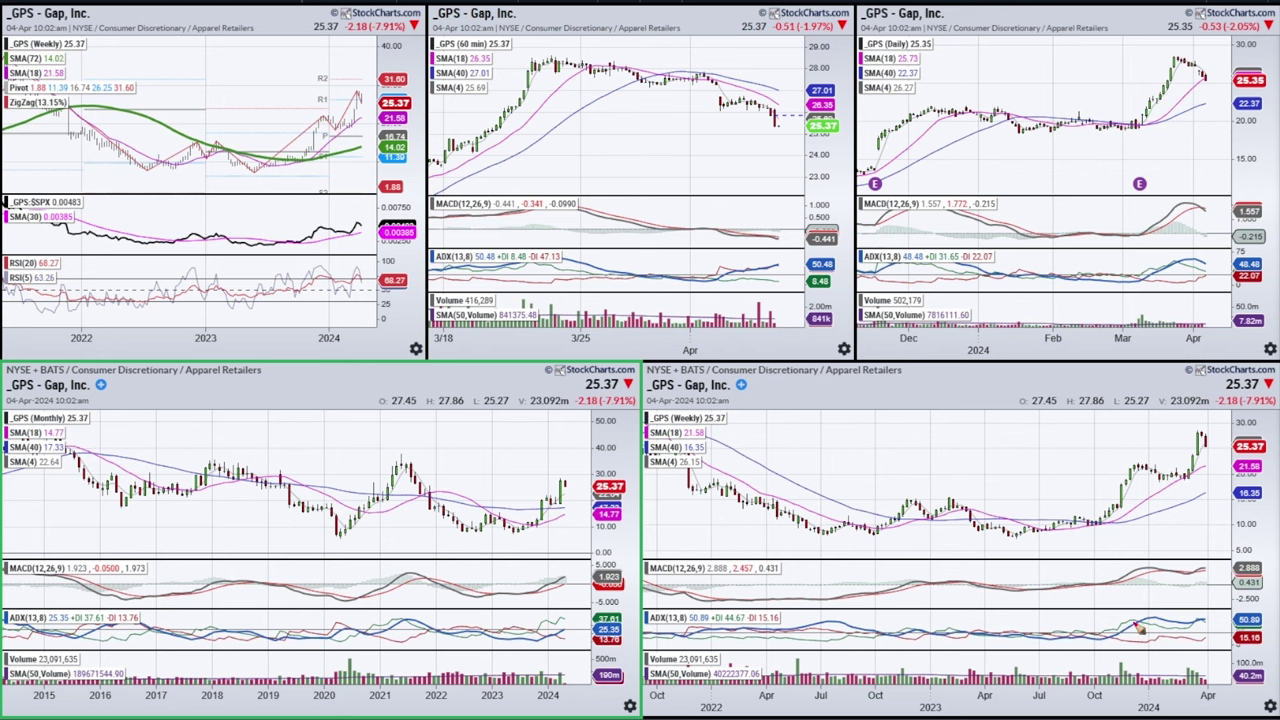
{"action": "mouse_move", "coordinate": [1131, 620]}
{"action": "left_mouse_down"}
{"action": "mouse_move", "coordinate": [1155, 606]}
{"action": "mouse_move", "coordinate": [1130, 651]}
{"action": "mouse_move", "coordinate": [1166, 612]}
{"action": "left_mouse_up"}
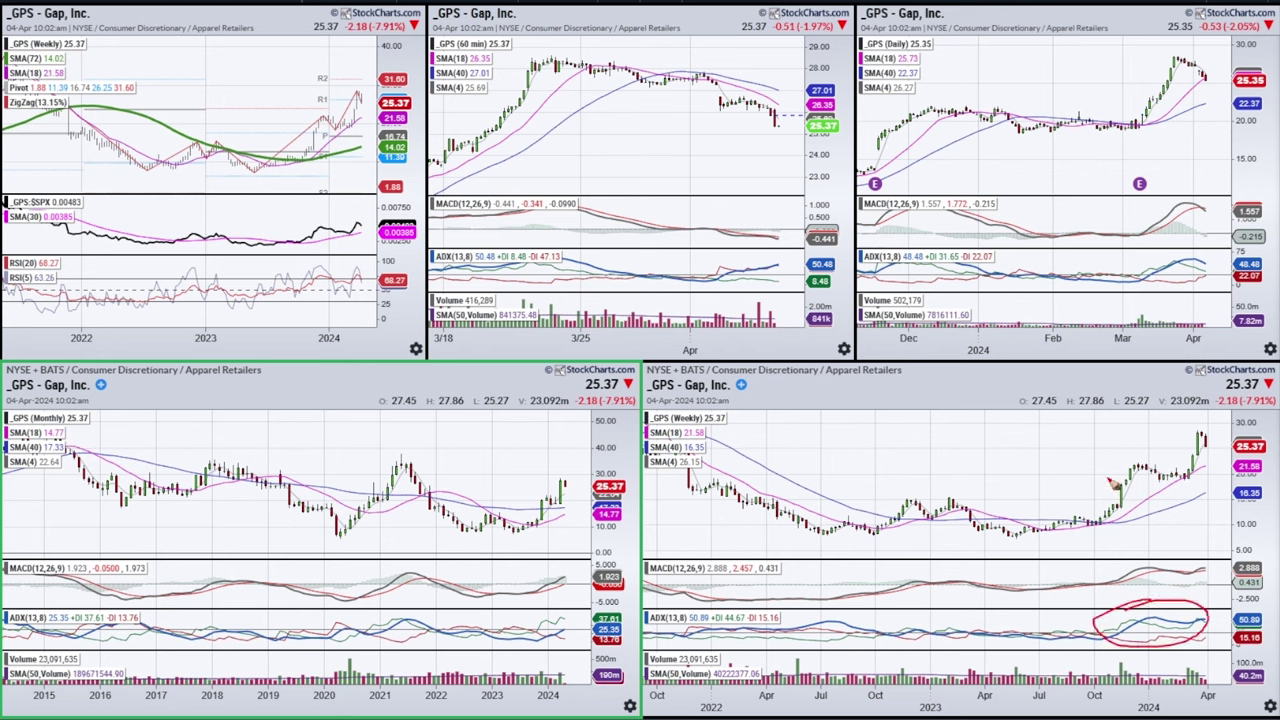
{"action": "mouse_move", "coordinate": [1097, 533]}
{"action": "left_mouse_down"}
{"action": "mouse_move", "coordinate": [1143, 458]}
{"action": "mouse_move", "coordinate": [1188, 478]}
{"action": "mouse_move", "coordinate": [1145, 502]}
{"action": "mouse_move", "coordinate": [1207, 480]}
{"action": "left_mouse_up"}
{"action": "left_click_drag", "start_coordinate": [1145, 521], "coordinate": [1207, 490]}
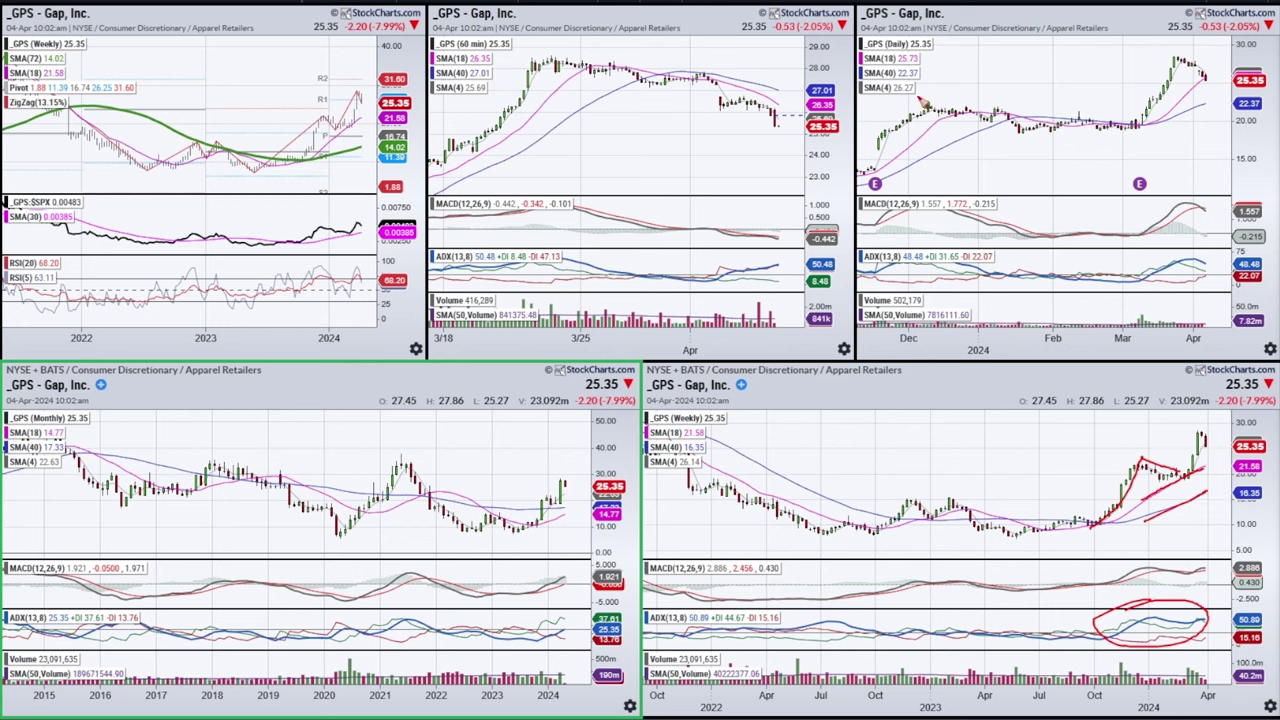
Trace the sideways consolidation on Gap's daily chart, circle the MACD low, the March breakout and the low ADX, and erase all markings.
{"action": "left_click_drag", "start_coordinate": [916, 117], "coordinate": [1135, 124]}
{"action": "mouse_move", "coordinate": [1030, 229]}
{"action": "left_mouse_down"}
{"action": "mouse_move", "coordinate": [1016, 244]}
{"action": "mouse_move", "coordinate": [1030, 226]}
{"action": "left_mouse_up"}
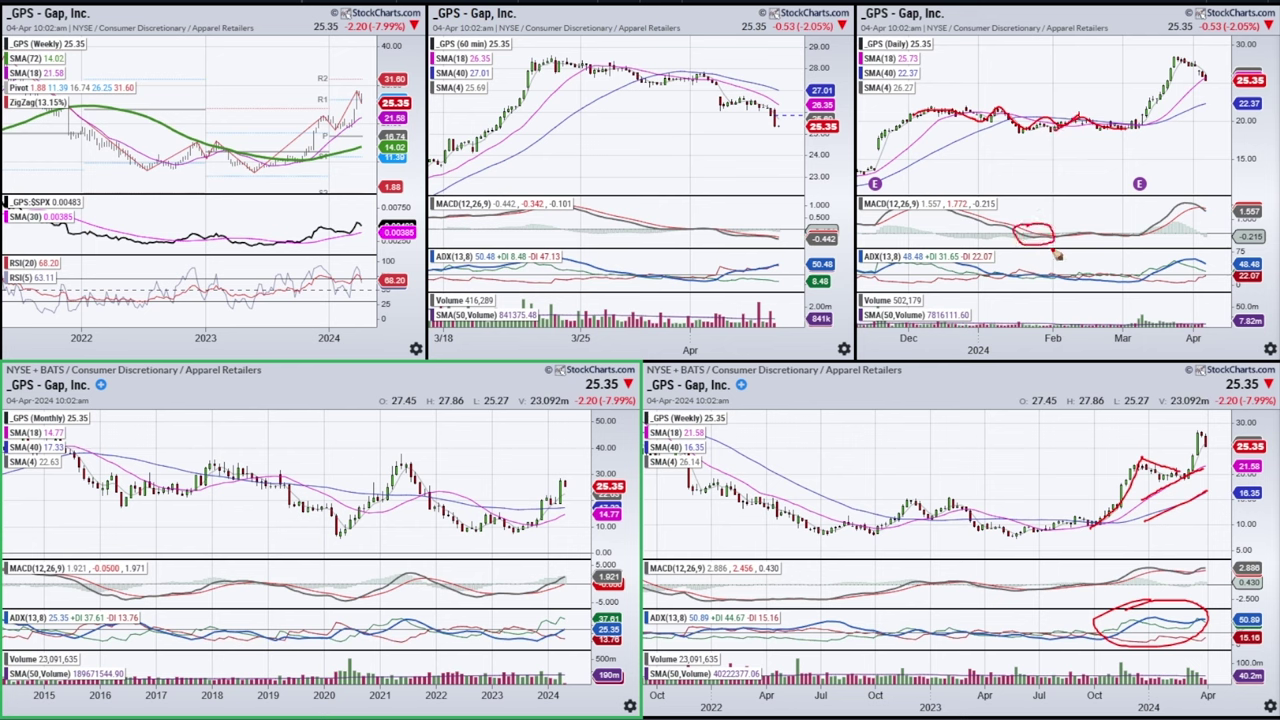
{"action": "mouse_move", "coordinate": [1130, 125]}
{"action": "left_mouse_down"}
{"action": "mouse_move", "coordinate": [1140, 112]}
{"action": "mouse_move", "coordinate": [1141, 129]}
{"action": "mouse_move", "coordinate": [1121, 124]}
{"action": "left_mouse_up"}
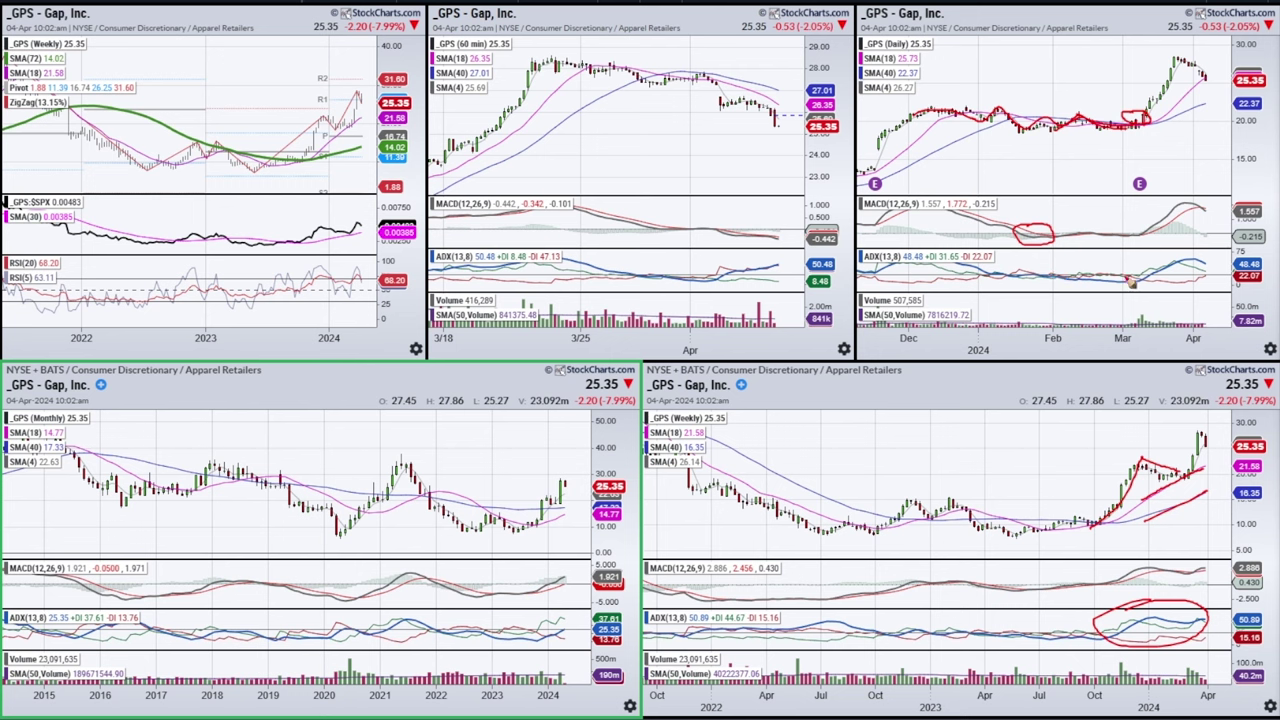
{"action": "mouse_move", "coordinate": [1138, 120]}
{"action": "left_mouse_down"}
{"action": "mouse_move", "coordinate": [1160, 110]}
{"action": "mouse_move", "coordinate": [1152, 132]}
{"action": "mouse_move", "coordinate": [1140, 116]}
{"action": "left_mouse_up"}
{"action": "mouse_move", "coordinate": [1070, 272]}
{"action": "left_mouse_down"}
{"action": "mouse_move", "coordinate": [1150, 280]}
{"action": "mouse_move", "coordinate": [1066, 272]}
{"action": "left_mouse_up"}
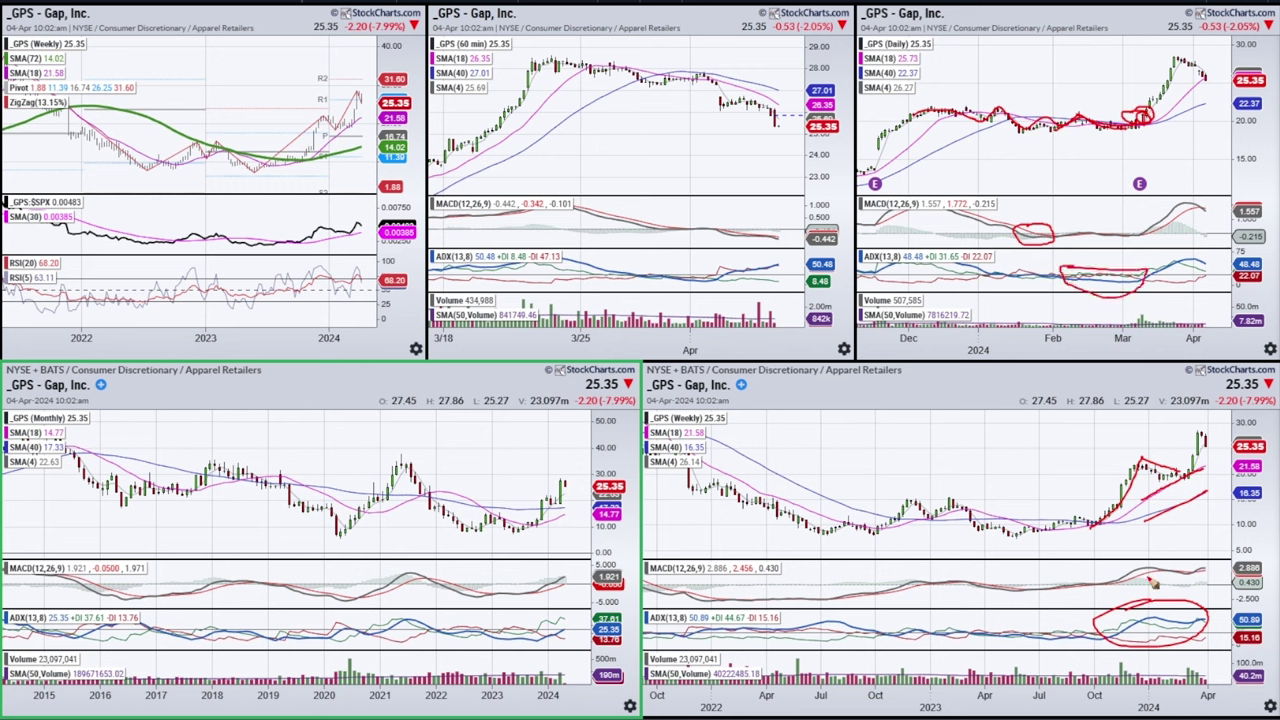
{"action": "key", "text": "e"}
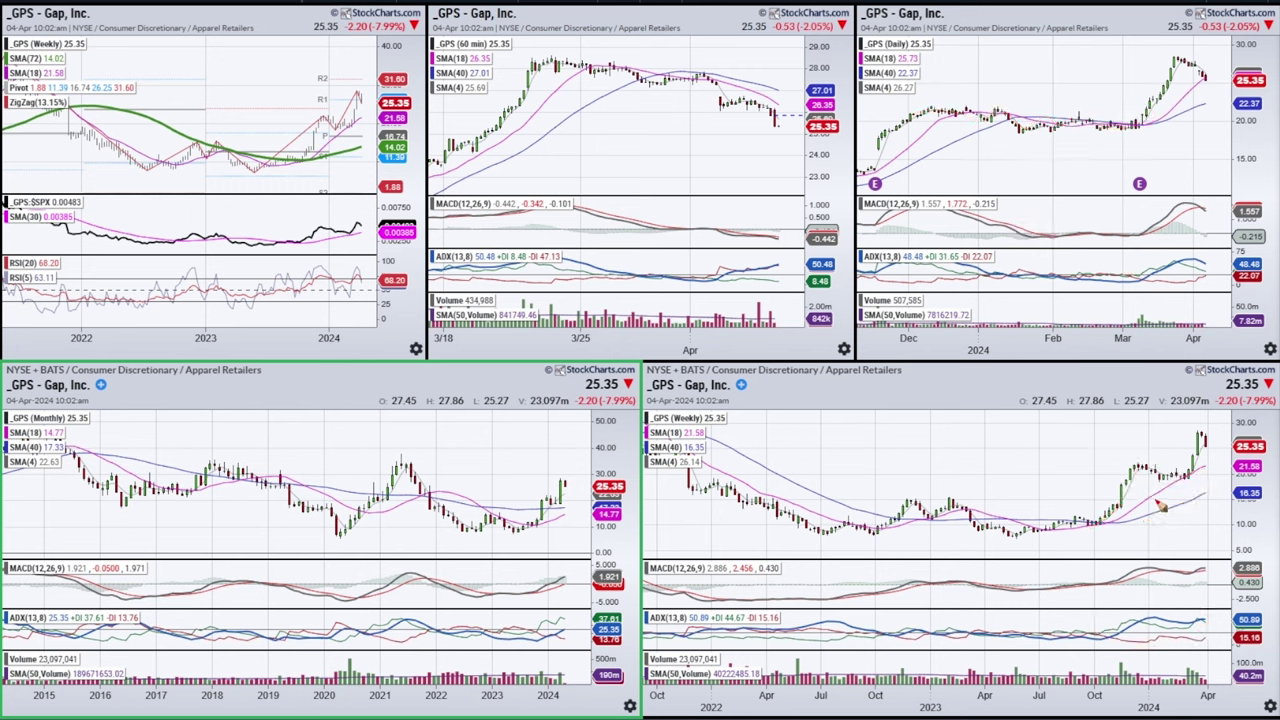
Enlarge Gap's weekly chart, circle the early 2024 MACD crossover and ADX peak, trace the pullback and 18-period average, and return to five charts.
{"action": "key", "text": "Escape"}
{"action": "left_click", "coordinate": [1000, 678]}
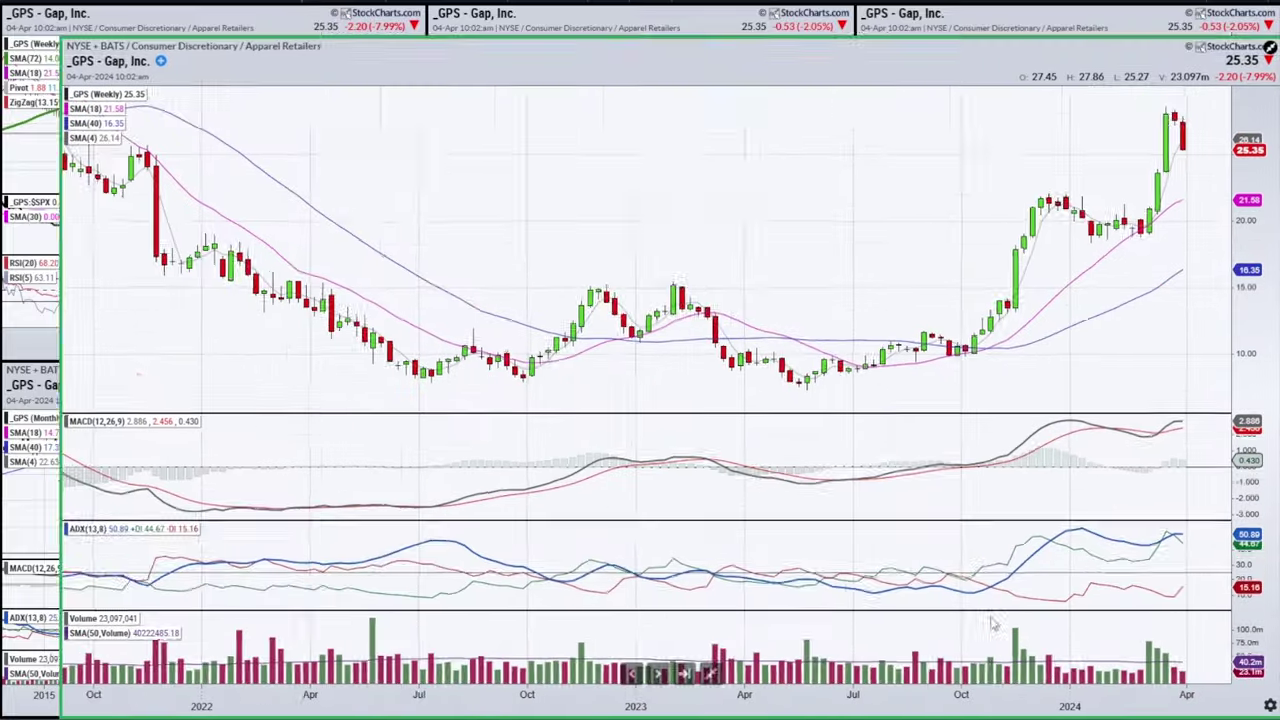
{"action": "mouse_move", "coordinate": [1097, 414]}
{"action": "left_mouse_down"}
{"action": "mouse_move", "coordinate": [1120, 404]}
{"action": "mouse_move", "coordinate": [1104, 408]}
{"action": "left_mouse_up"}
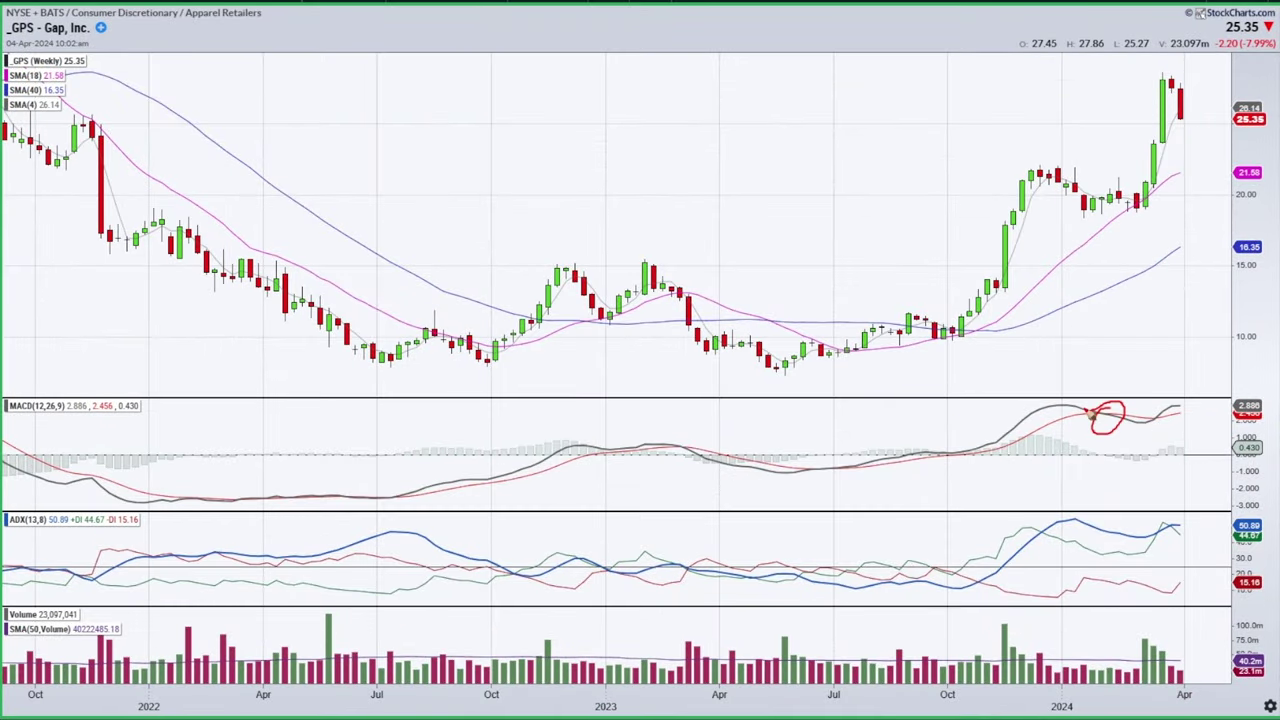
{"action": "mouse_move", "coordinate": [1034, 512]}
{"action": "left_mouse_down"}
{"action": "mouse_move", "coordinate": [1094, 580]}
{"action": "mouse_move", "coordinate": [1062, 506]}
{"action": "left_mouse_up"}
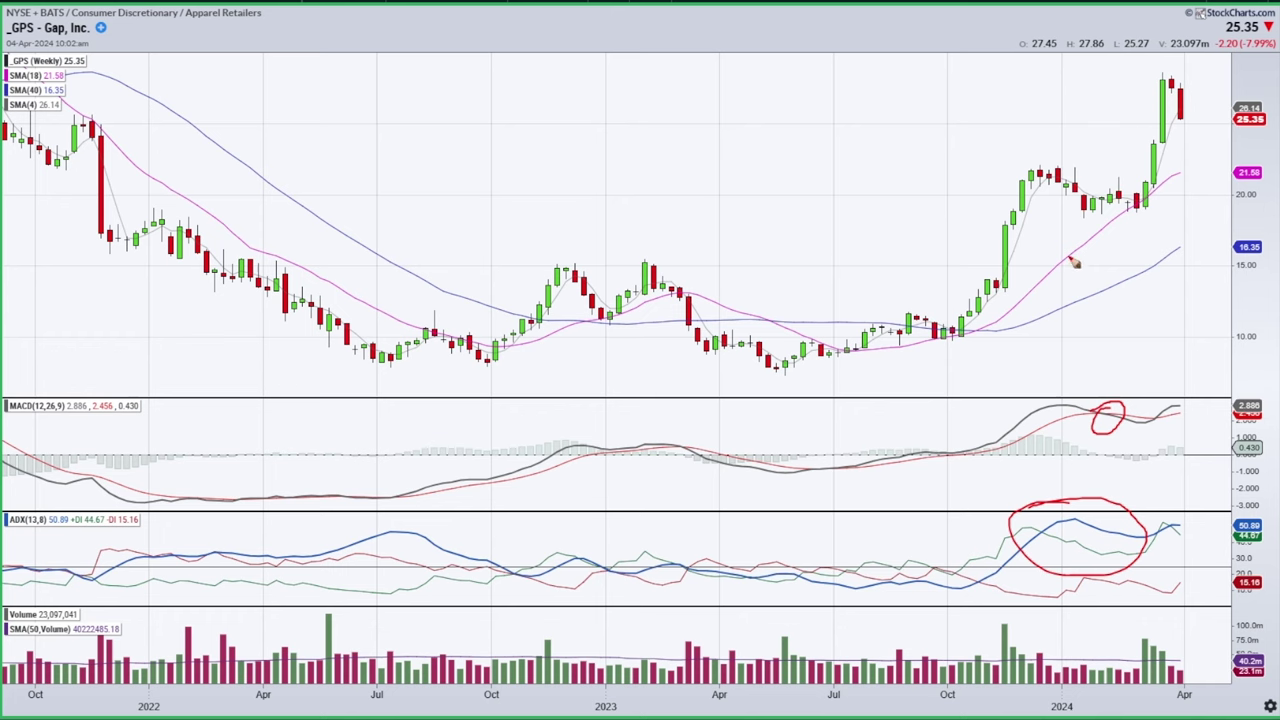
{"action": "mouse_move", "coordinate": [1052, 173]}
{"action": "left_mouse_down"}
{"action": "mouse_move", "coordinate": [1094, 206]}
{"action": "mouse_move", "coordinate": [1122, 189]}
{"action": "left_mouse_up"}
{"action": "mouse_move", "coordinate": [1072, 216]}
{"action": "left_mouse_down"}
{"action": "mouse_move", "coordinate": [1140, 205]}
{"action": "mouse_move", "coordinate": [1160, 174]}
{"action": "left_mouse_up"}
{"action": "key", "text": "Escape"}
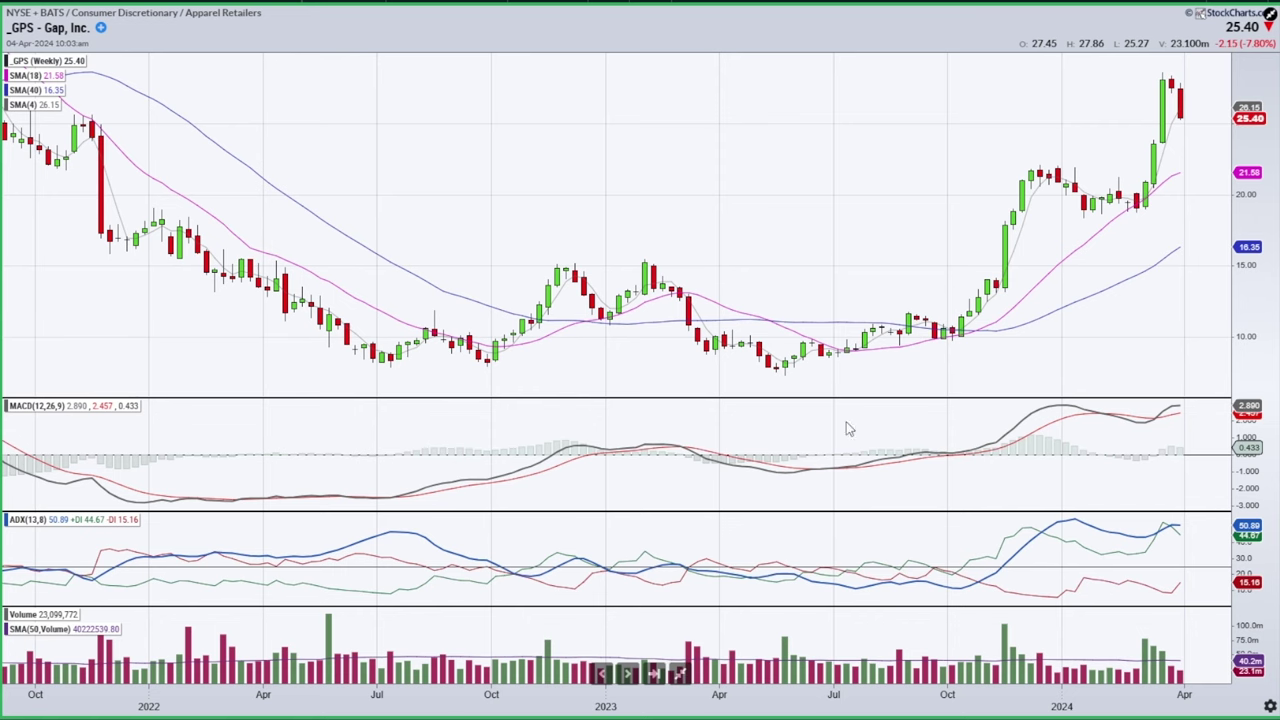
{"action": "left_click", "coordinate": [678, 673]}
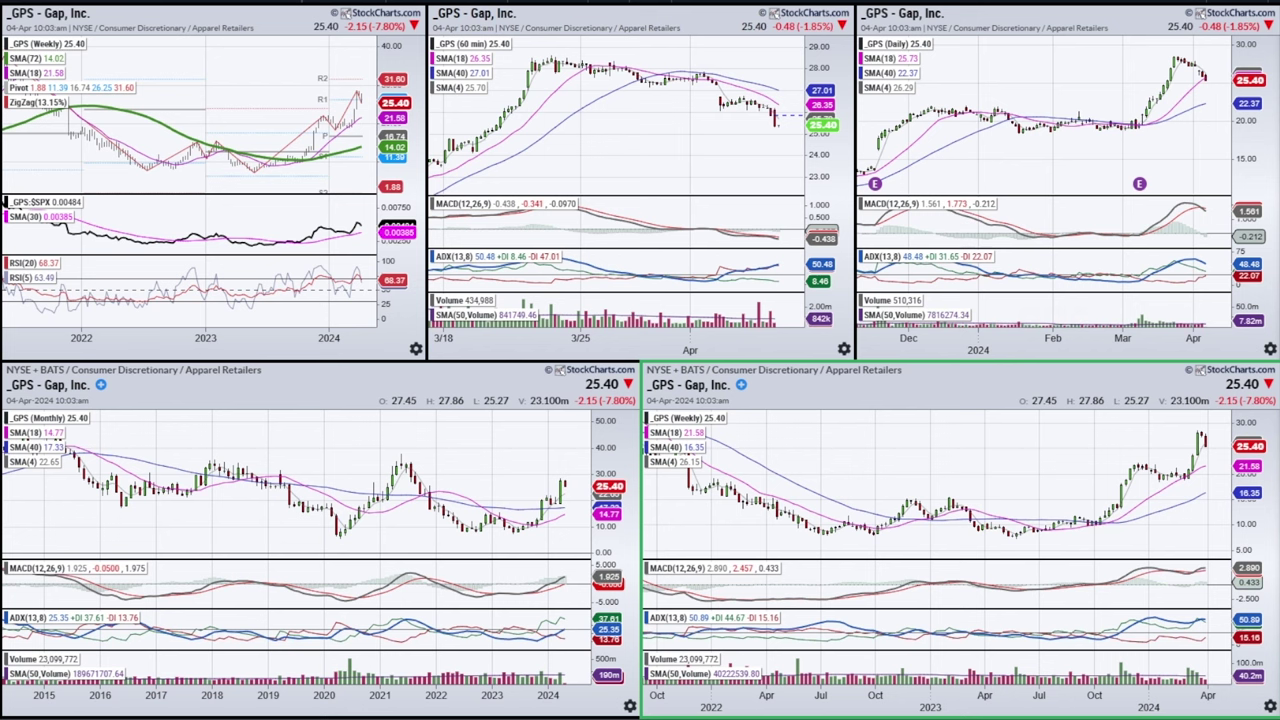
Circle the latest MACD crossover on Gap's daily chart, sketch possible price paths beyond the last candle, and erase the markings.
{"action": "mouse_move", "coordinate": [1200, 210]}
{"action": "left_mouse_down"}
{"action": "mouse_move", "coordinate": [1218, 205]}
{"action": "mouse_move", "coordinate": [1202, 227]}
{"action": "mouse_move", "coordinate": [1192, 200]}
{"action": "left_mouse_up"}
{"action": "left_click_drag", "start_coordinate": [1211, 84], "coordinate": [1223, 63]}
{"action": "key", "text": "e"}
{"action": "left_click_drag", "start_coordinate": [1213, 87], "coordinate": [1230, 80]}
{"action": "key", "text": "e"}
{"action": "key", "text": "e"}
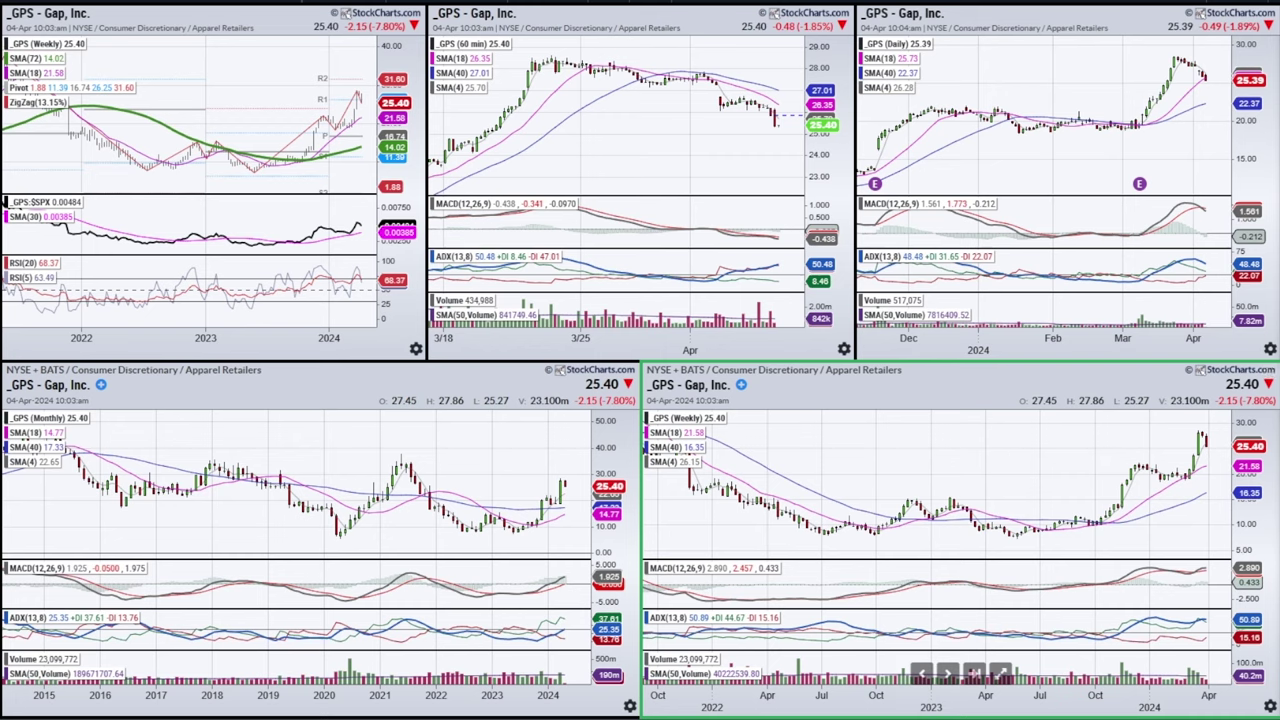
Switch to Verizon (VZ), enlarge the weekly chart, trace the rally from the October 2023 low, and circle the early 2024 ADX and MACD.
{"action": "key", "text": "space"}
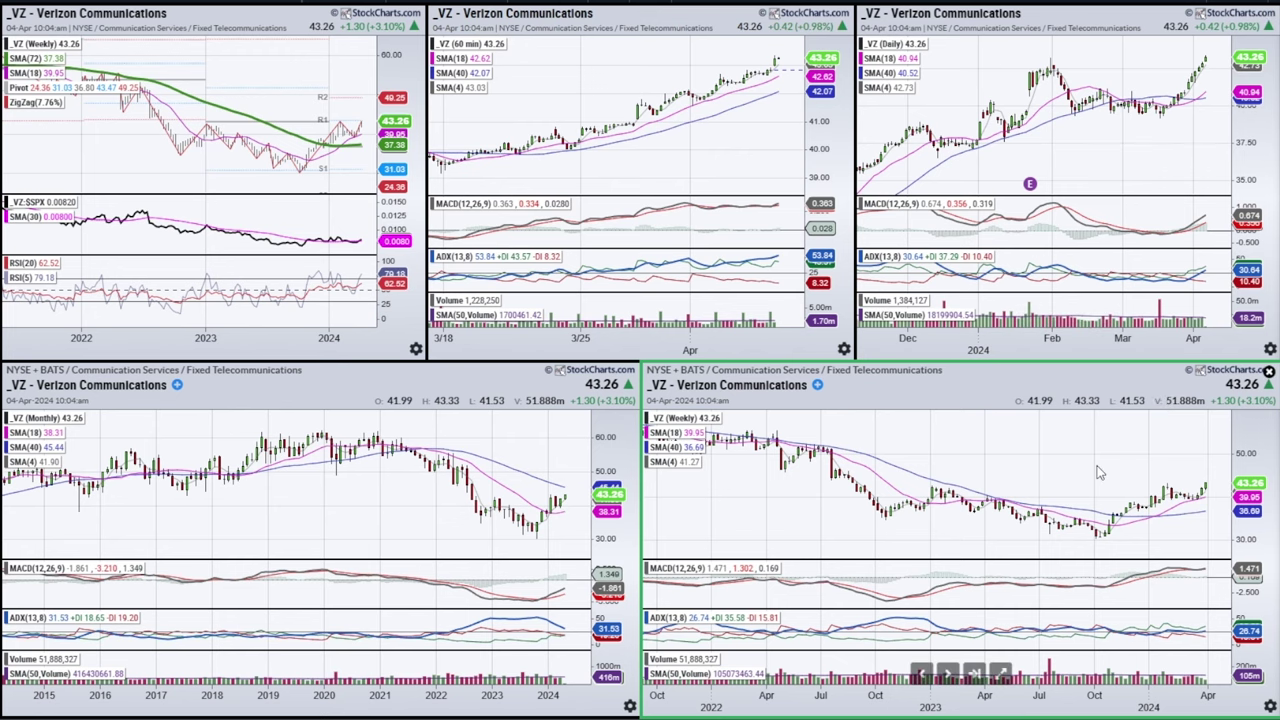
{"action": "left_click", "coordinate": [997, 673]}
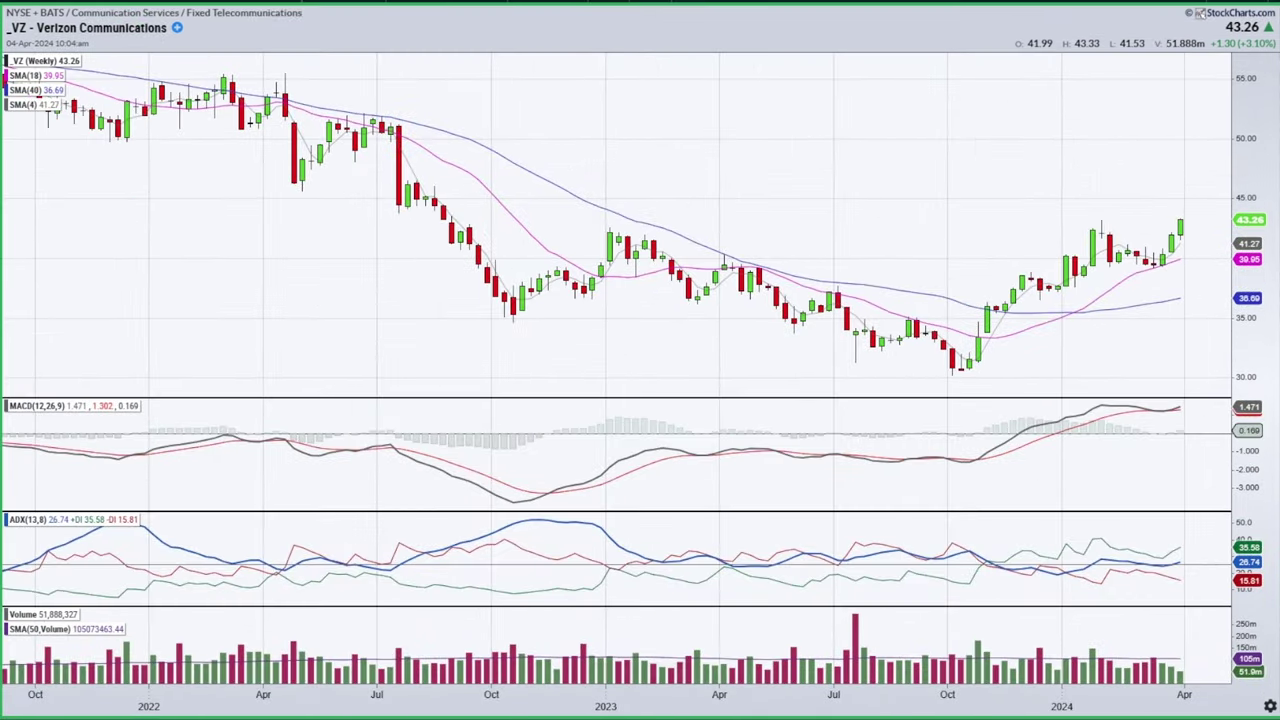
{"action": "left_click_drag", "start_coordinate": [963, 357], "coordinate": [1113, 258]}
{"action": "left_click_drag", "start_coordinate": [1075, 583], "coordinate": [1127, 524]}
{"action": "mouse_move", "coordinate": [1082, 410]}
{"action": "left_mouse_down"}
{"action": "mouse_move", "coordinate": [1096, 430]}
{"action": "mouse_move", "coordinate": [1108, 399]}
{"action": "left_mouse_up"}
Trace Verizon's early 2024 pullback and both rising moving averages on the weekly chart, erase the markings, and return to the five-chart view.
{"action": "mouse_move", "coordinate": [1101, 226]}
{"action": "left_mouse_down"}
{"action": "mouse_move", "coordinate": [1126, 257]}
{"action": "mouse_move", "coordinate": [1187, 255]}
{"action": "left_mouse_up"}
{"action": "mouse_move", "coordinate": [1116, 310]}
{"action": "left_mouse_down"}
{"action": "mouse_move", "coordinate": [1191, 292]}
{"action": "mouse_move", "coordinate": [1192, 262]}
{"action": "left_mouse_up"}
{"action": "left_click_drag", "start_coordinate": [1124, 307], "coordinate": [1176, 295]}
{"action": "left_click_drag", "start_coordinate": [1108, 240], "coordinate": [1154, 257]}
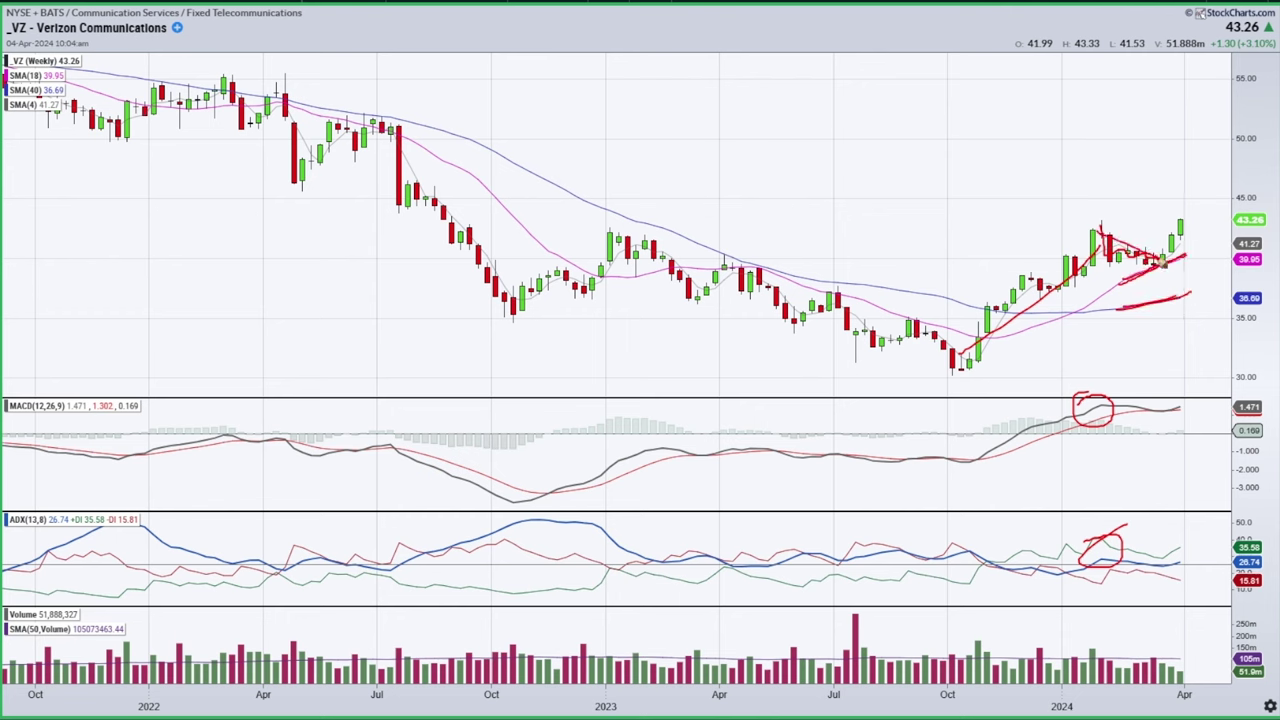
{"action": "key", "text": "e"}
{"action": "key", "text": "Escape"}
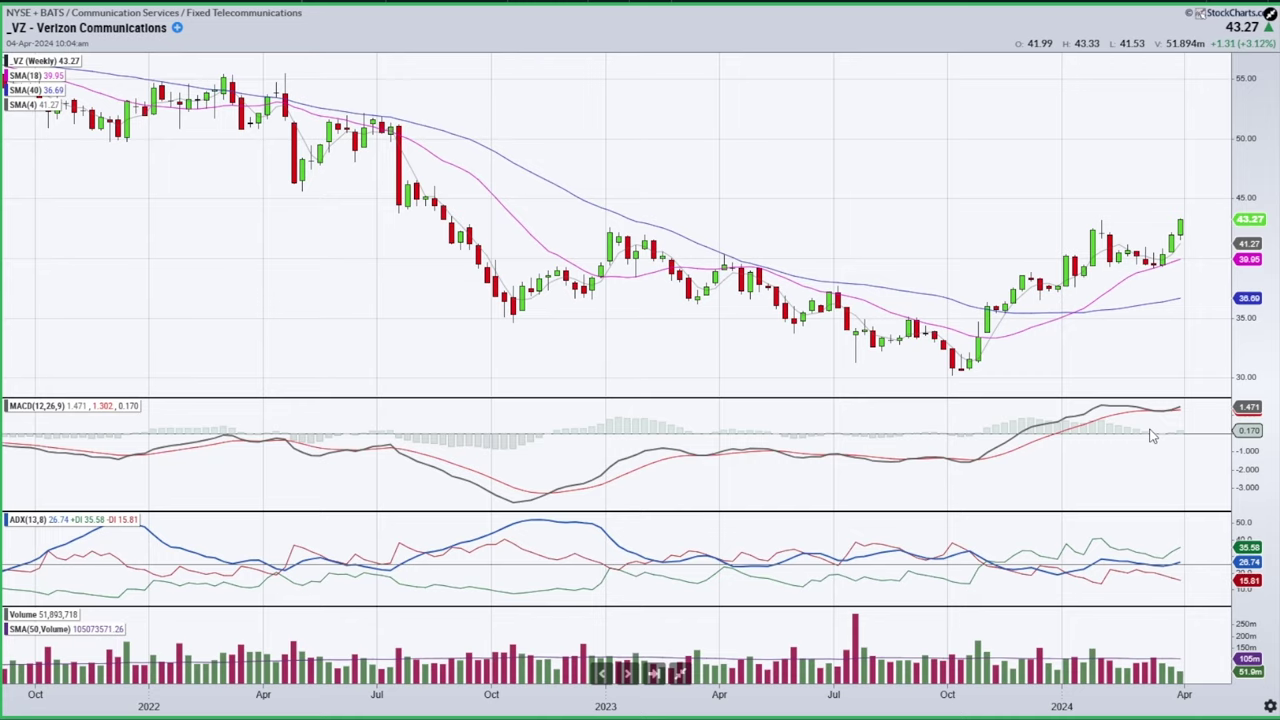
{"action": "left_click", "coordinate": [678, 672]}
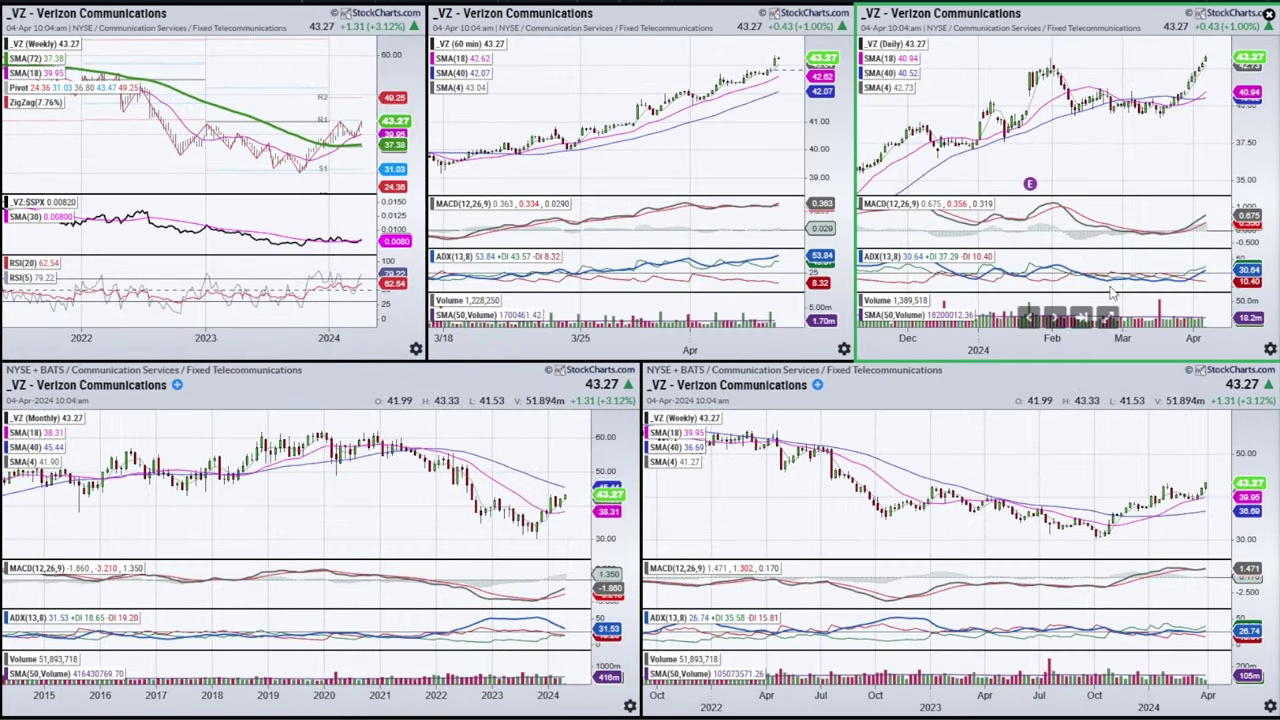
Enlarge Verizon's daily chart, trace the February to March 2024 pullback and sideways swings, and erase the markings.
{"action": "left_click", "coordinate": [1107, 318]}
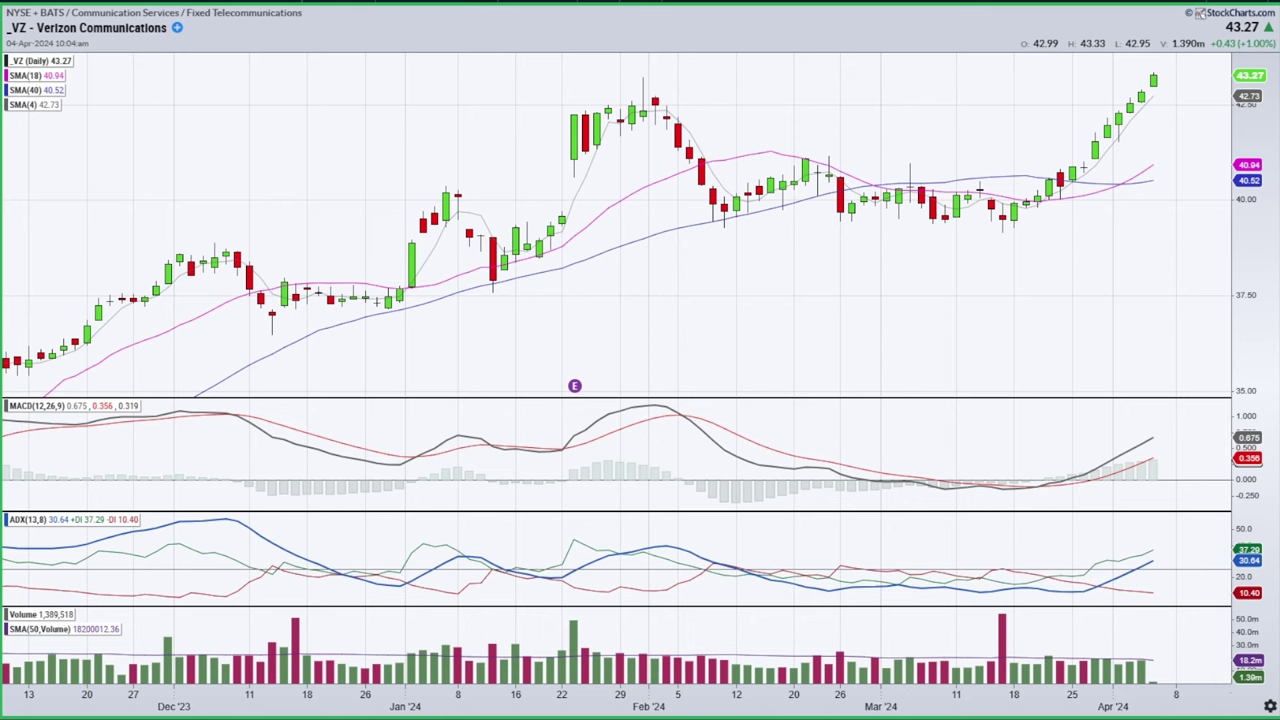
{"action": "mouse_move", "coordinate": [655, 97]}
{"action": "left_mouse_down"}
{"action": "mouse_move", "coordinate": [712, 210]}
{"action": "mouse_move", "coordinate": [922, 197]}
{"action": "mouse_move", "coordinate": [878, 192]}
{"action": "left_mouse_up"}
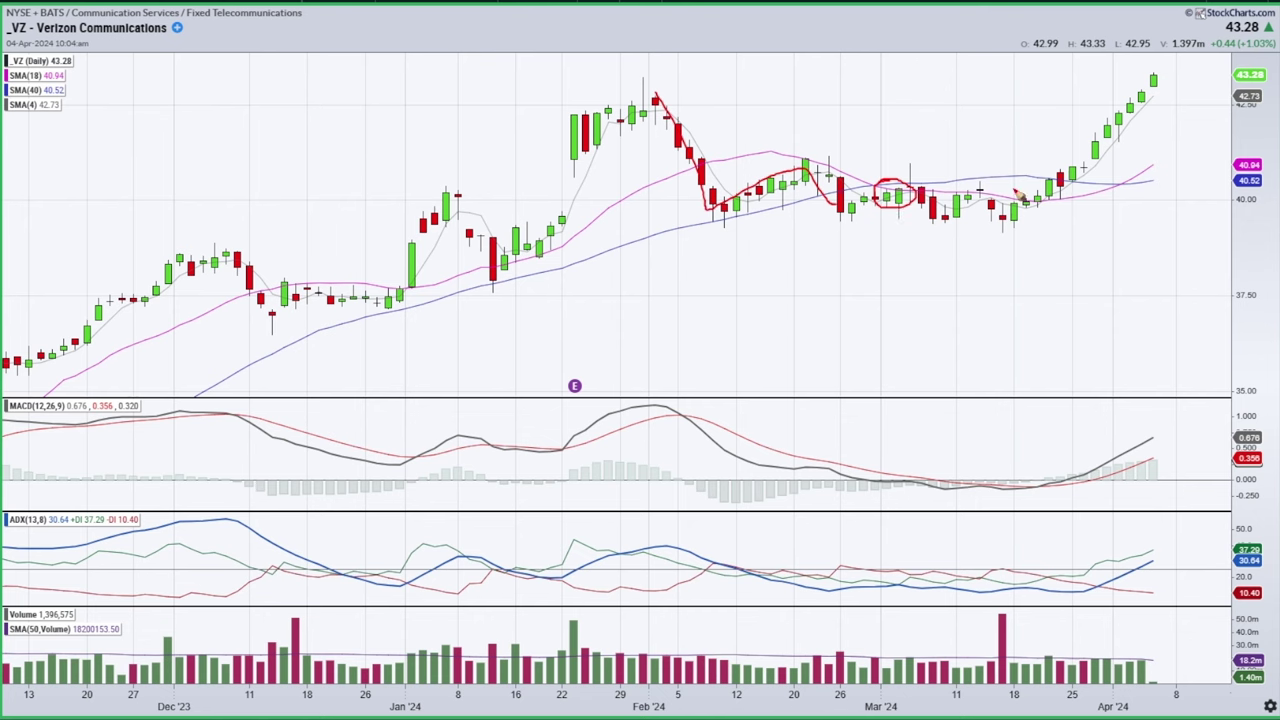
{"action": "mouse_move", "coordinate": [830, 243]}
{"action": "left_mouse_down"}
{"action": "mouse_move", "coordinate": [907, 280]}
{"action": "mouse_move", "coordinate": [862, 284]}
{"action": "left_mouse_up"}
{"action": "mouse_move", "coordinate": [833, 430]}
{"action": "left_mouse_down"}
{"action": "mouse_move", "coordinate": [945, 383]}
{"action": "mouse_move", "coordinate": [941, 421]}
{"action": "left_mouse_up"}
{"action": "mouse_move", "coordinate": [912, 188]}
{"action": "left_mouse_down"}
{"action": "mouse_move", "coordinate": [1046, 196]}
{"action": "mouse_move", "coordinate": [1019, 186]}
{"action": "mouse_move", "coordinate": [1044, 174]}
{"action": "left_mouse_up"}
{"action": "key", "text": "e"}
Circle the mid-March MACD crossover on Verizon's daily chart, retrace the February to March pullback, erase the markings, and return to five charts.
{"action": "mouse_move", "coordinate": [1029, 476]}
{"action": "left_mouse_down"}
{"action": "mouse_move", "coordinate": [1007, 475]}
{"action": "mouse_move", "coordinate": [1035, 460]}
{"action": "left_mouse_up"}
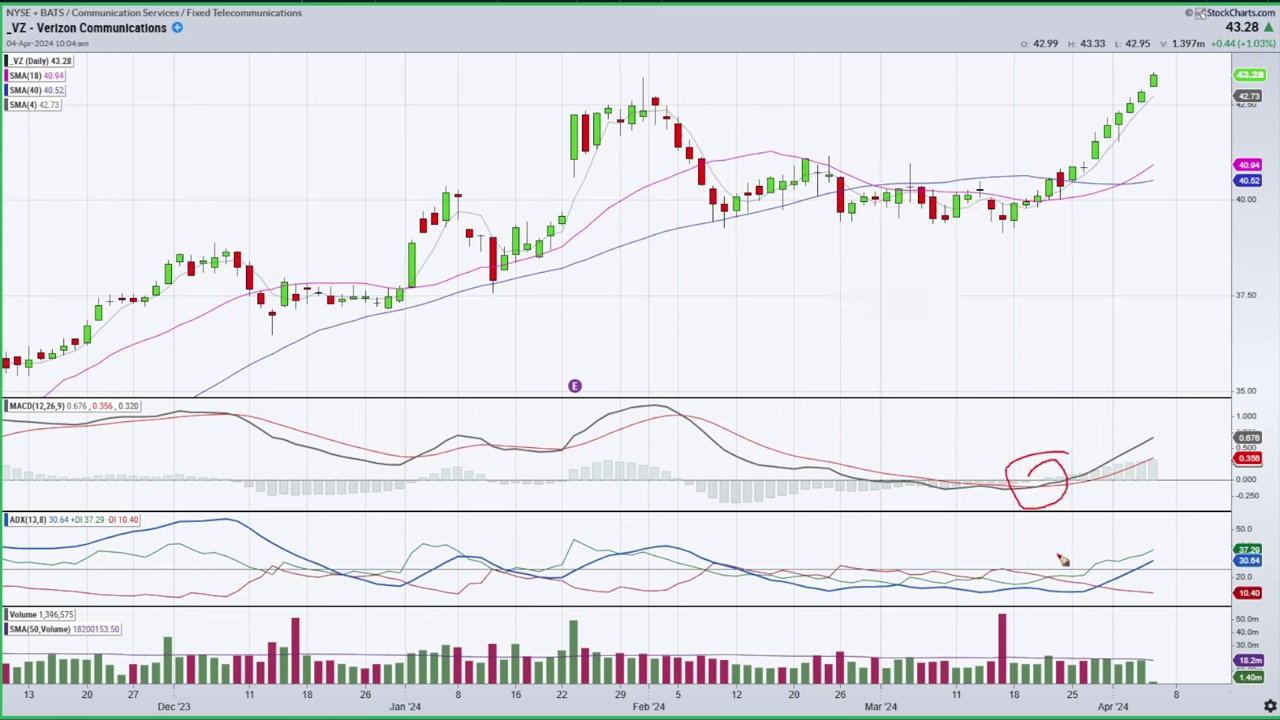
{"action": "mouse_move", "coordinate": [794, 561]}
{"action": "left_mouse_down"}
{"action": "mouse_move", "coordinate": [1026, 561]}
{"action": "mouse_move", "coordinate": [1038, 600]}
{"action": "mouse_move", "coordinate": [782, 566]}
{"action": "left_mouse_up"}
{"action": "key", "text": "e"}
{"action": "mouse_move", "coordinate": [632, 78]}
{"action": "left_mouse_down"}
{"action": "mouse_move", "coordinate": [697, 184]}
{"action": "mouse_move", "coordinate": [848, 208]}
{"action": "mouse_move", "coordinate": [1020, 210]}
{"action": "left_mouse_up"}
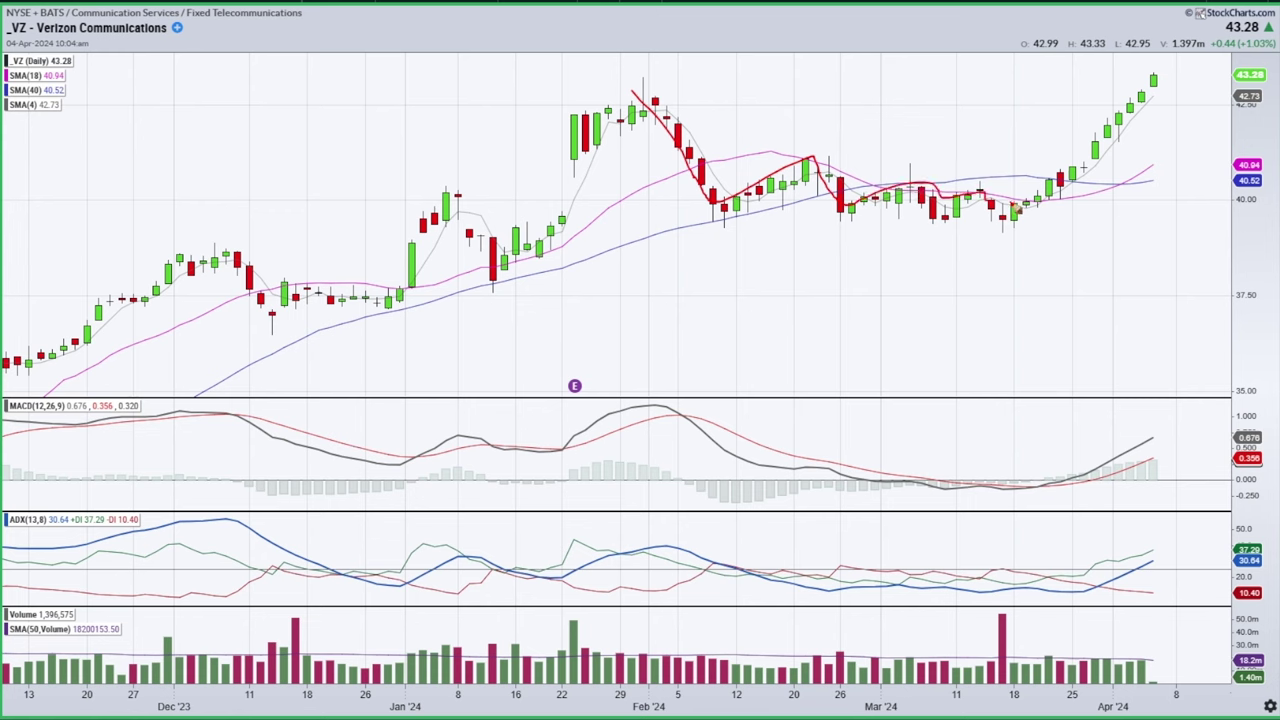
{"action": "key", "text": "e"}
{"action": "left_click", "coordinate": [685, 677]}
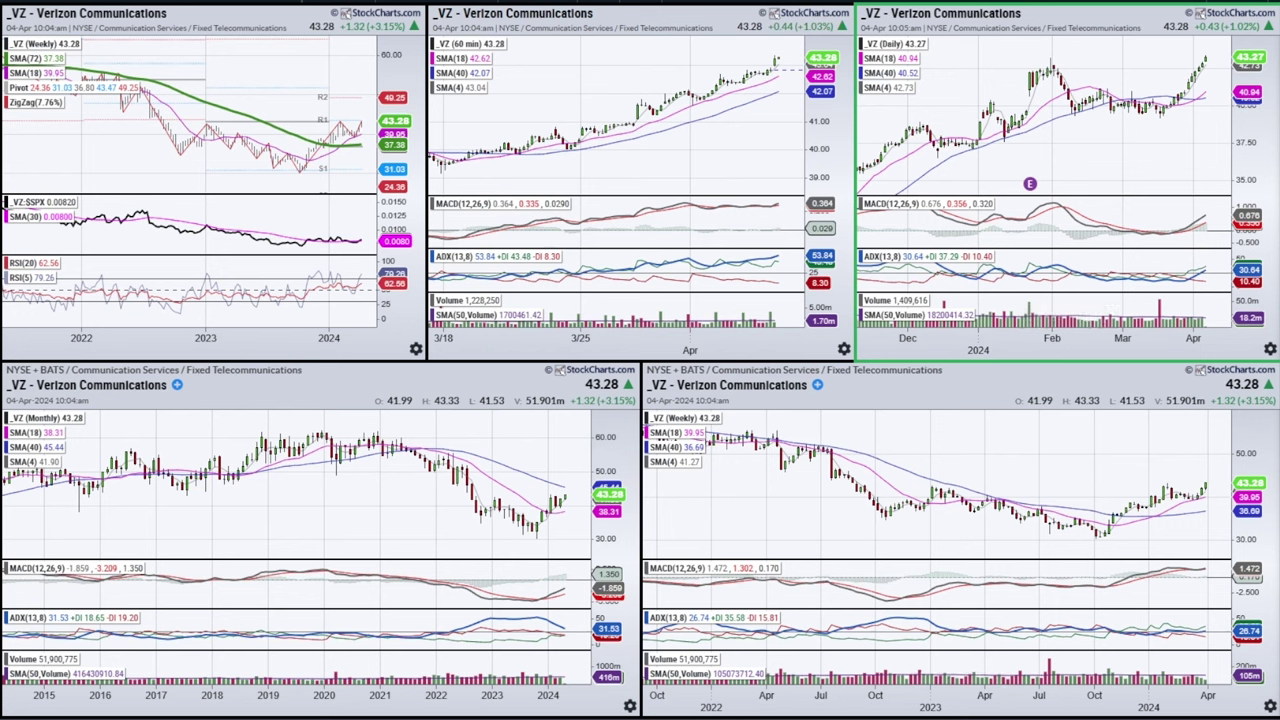
Circle Verizon's early 2024 pullback on both the weekly and daily charts, and erase the markings.
{"action": "left_click_drag", "start_coordinate": [1205, 502], "coordinate": [1166, 486]}
{"action": "mouse_move", "coordinate": [1140, 80]}
{"action": "left_mouse_down"}
{"action": "mouse_move", "coordinate": [1075, 112]}
{"action": "mouse_move", "coordinate": [1145, 72]}
{"action": "left_mouse_up"}
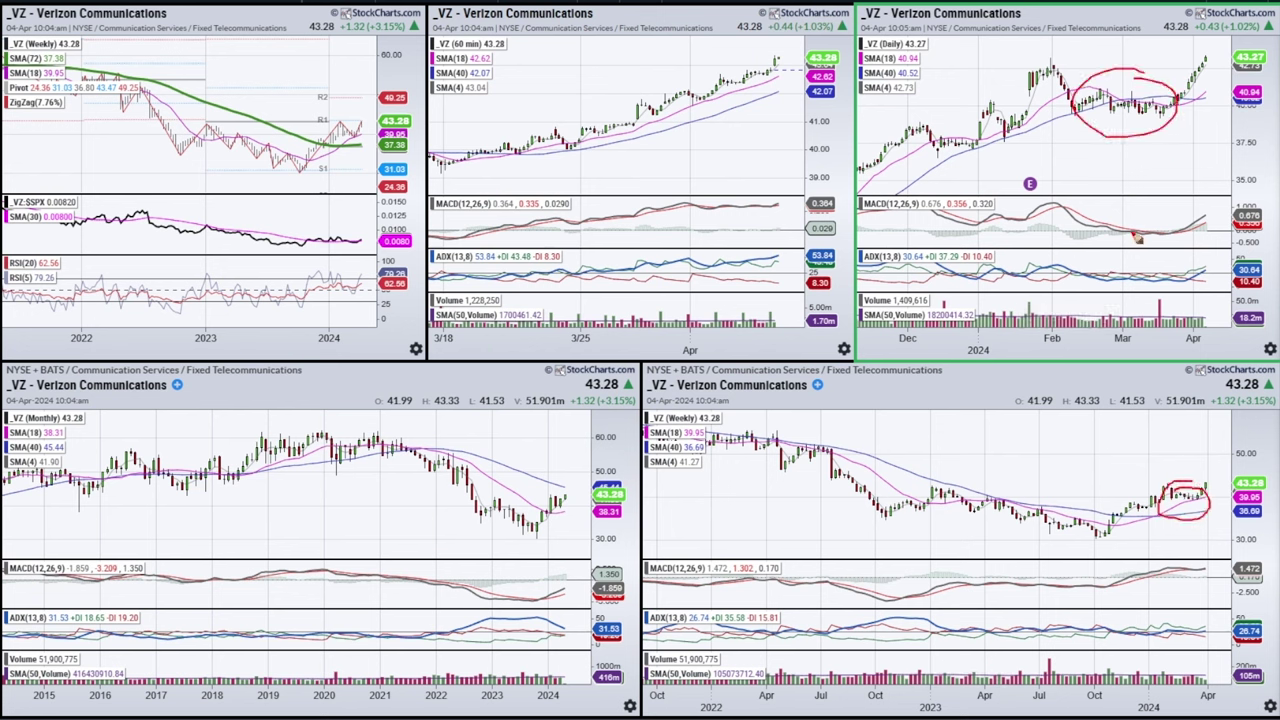
{"action": "key", "text": "Escape"}
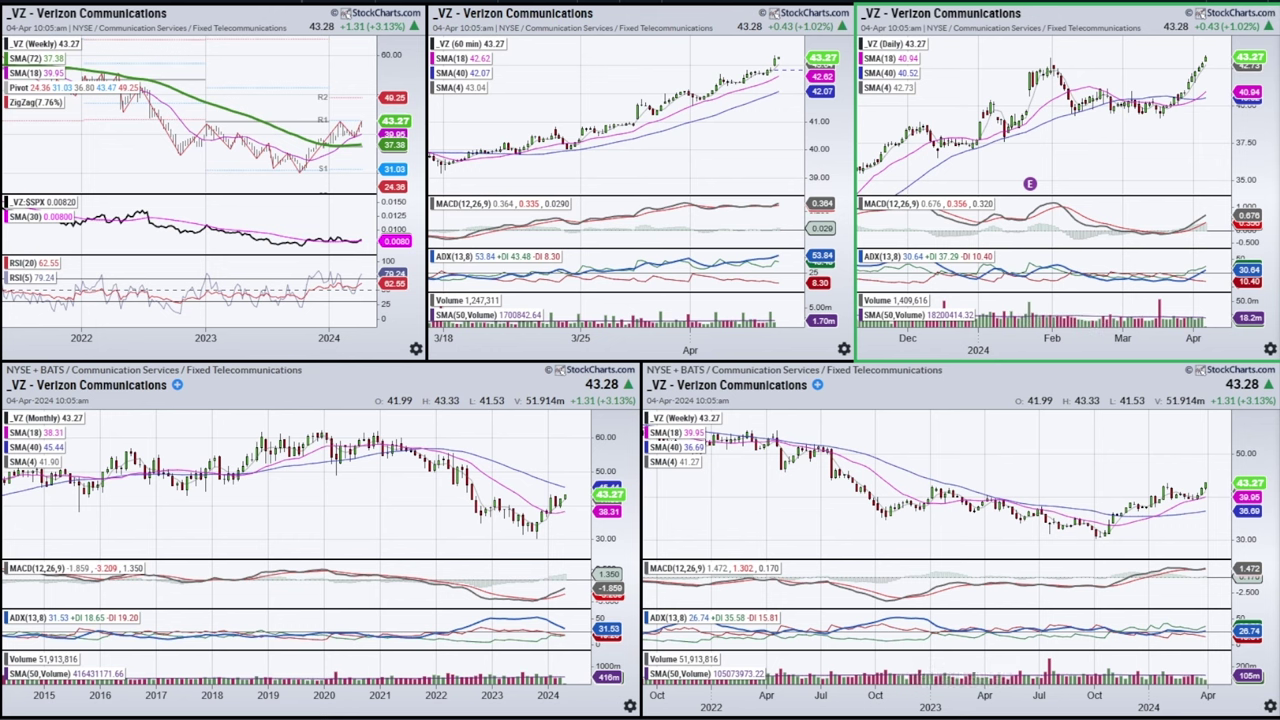
Load the next symbol across the five charts.
{"action": "left_click", "coordinate": [947, 673]}
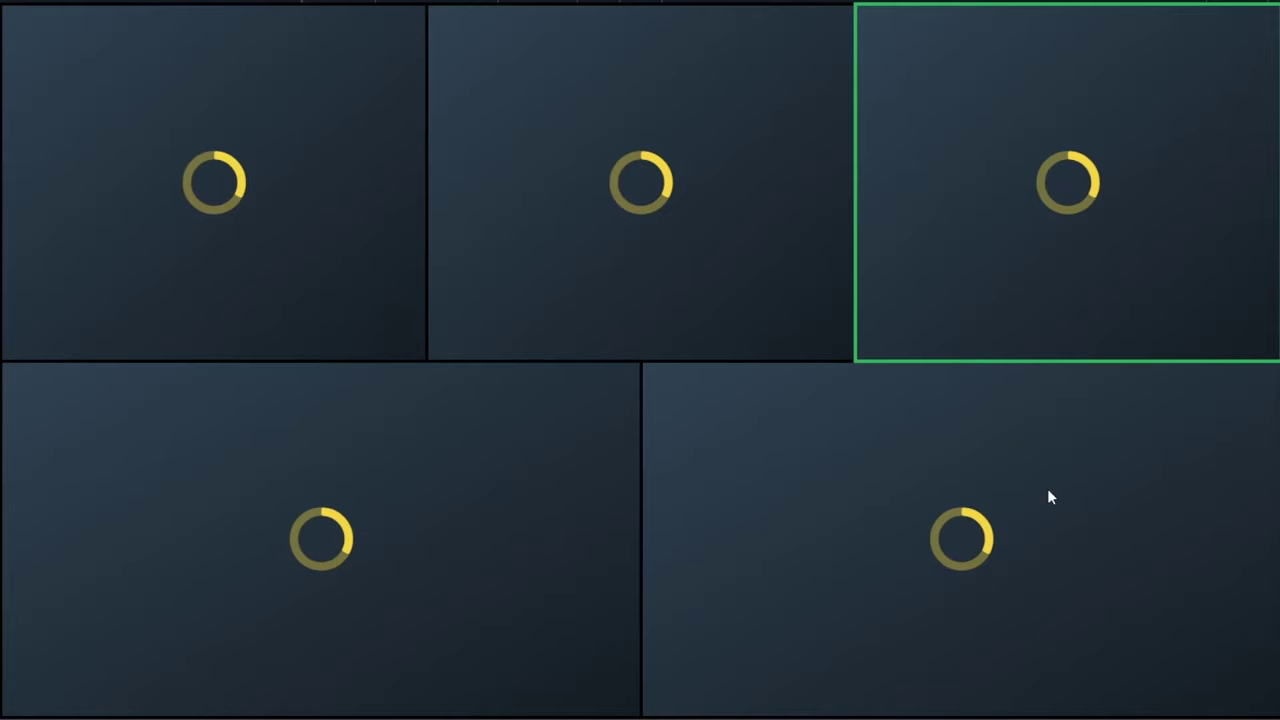